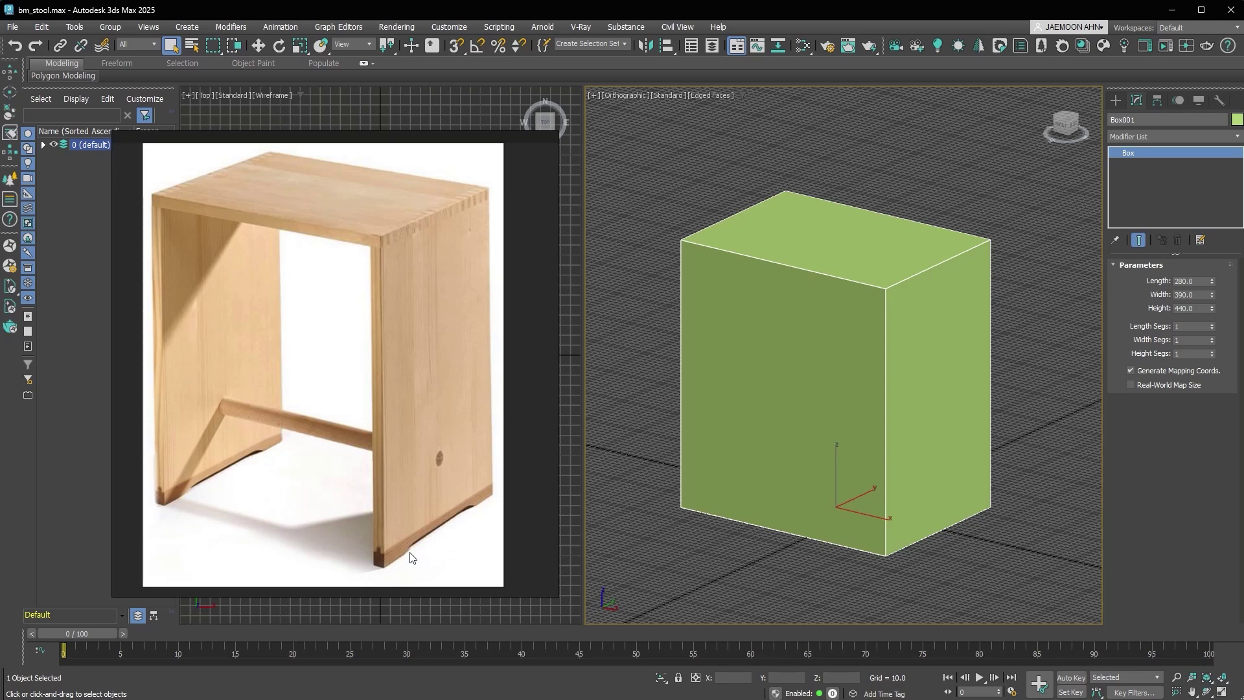
Check the stool photo and dimension drawing in the reference image, and hide the viewport grids
{"action": "scroll", "coordinate": [414, 405], "scroll_direction": "down", "scroll_amount": 3}
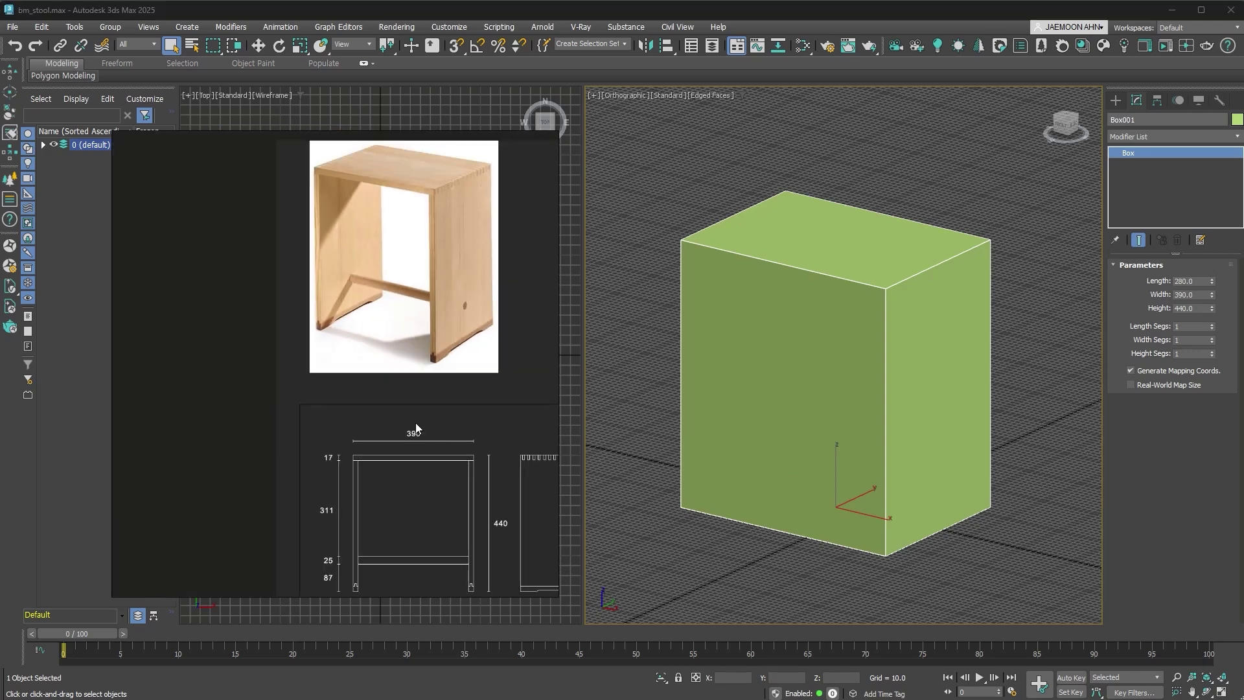
{"action": "scroll", "coordinate": [317, 355], "scroll_direction": "up", "scroll_amount": 4}
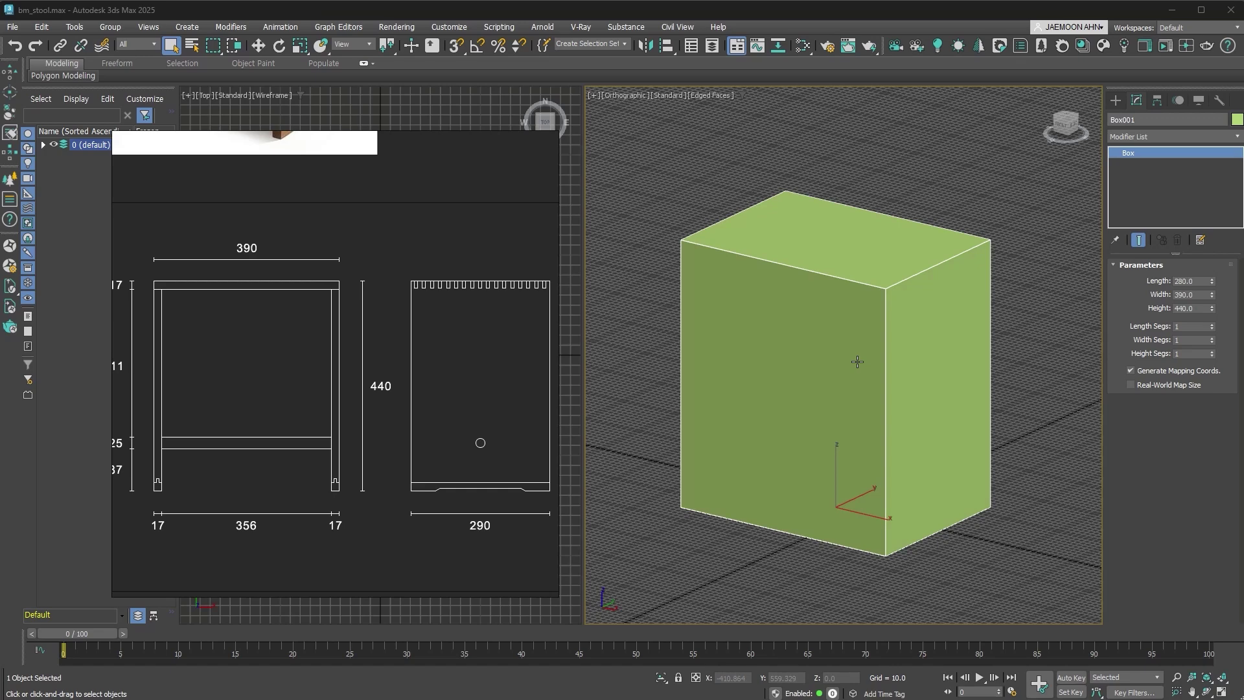
{"action": "scroll", "coordinate": [432, 315], "scroll_direction": "up", "scroll_amount": 5}
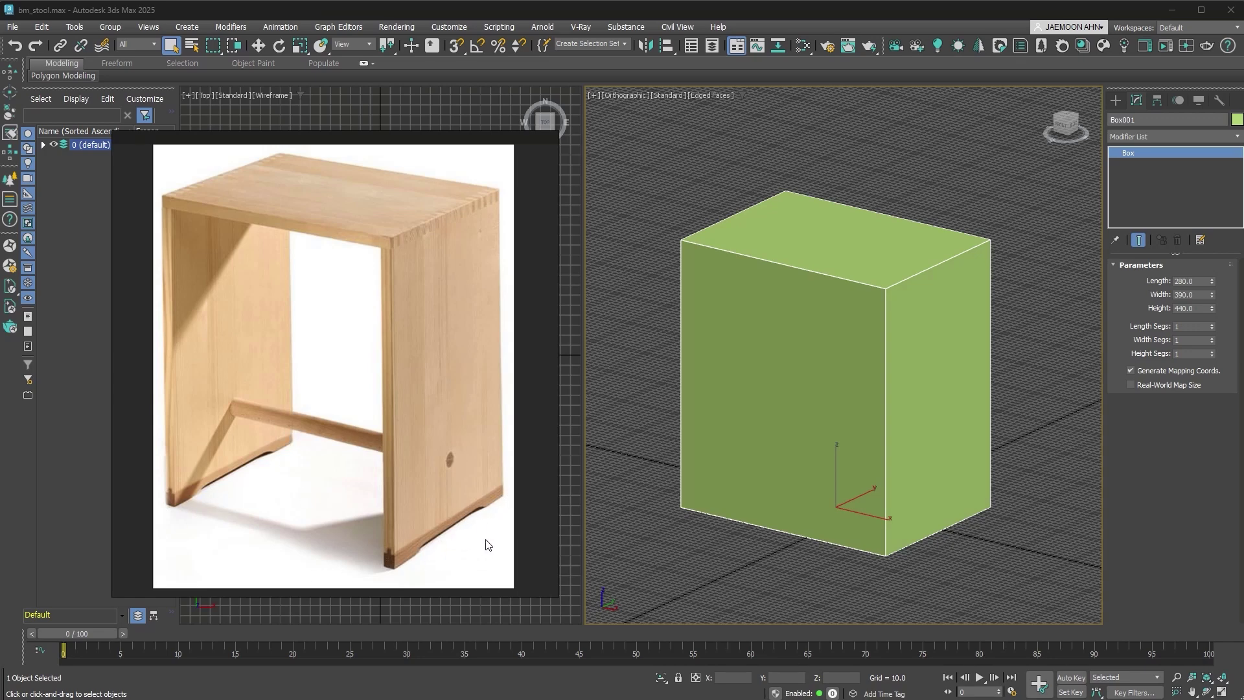
{"action": "key", "text": "g"}
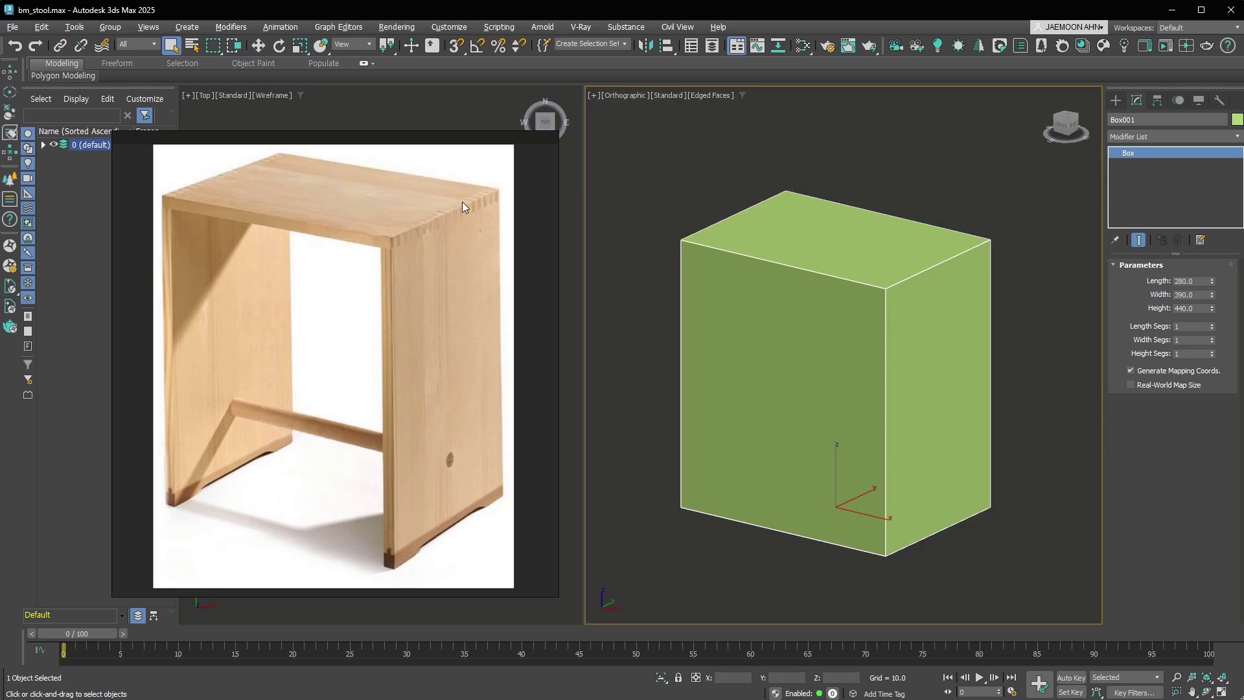
Try 27 length segments on the box to match the finger joints in the photo
{"action": "middle_click_drag", "start_coordinate": [1013, 319], "coordinate": [1047, 324], "text": "alt"}
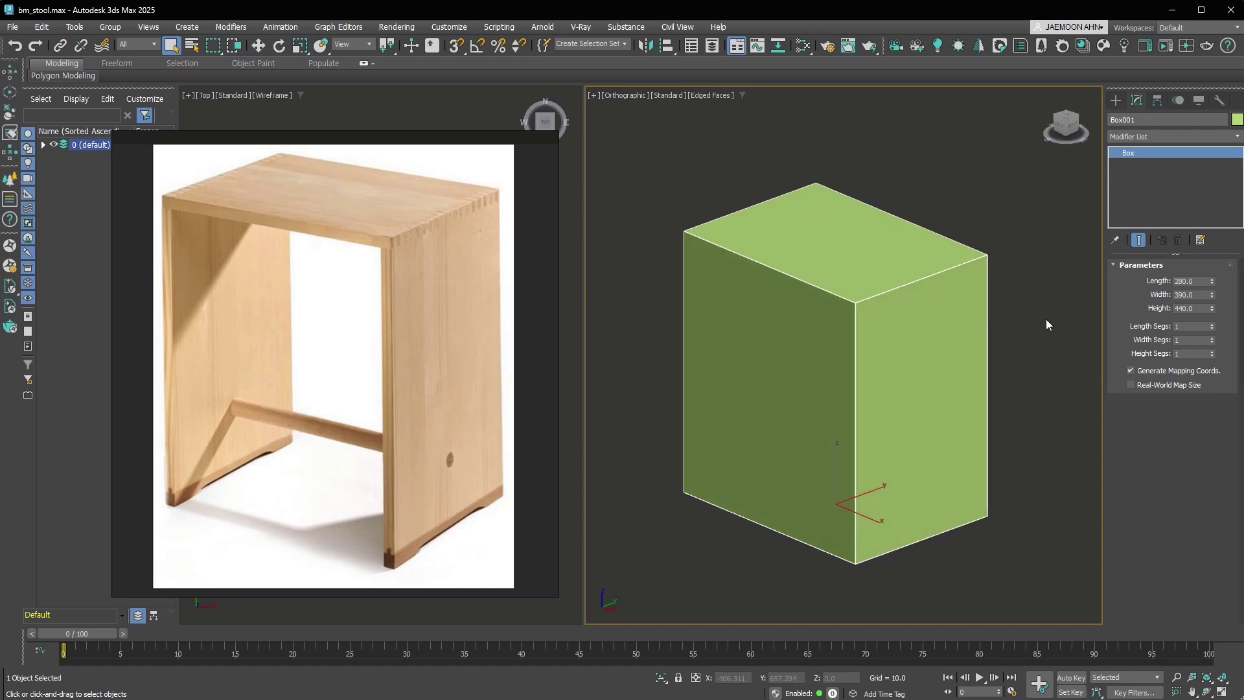
{"action": "left_click", "coordinate": [1212, 324]}
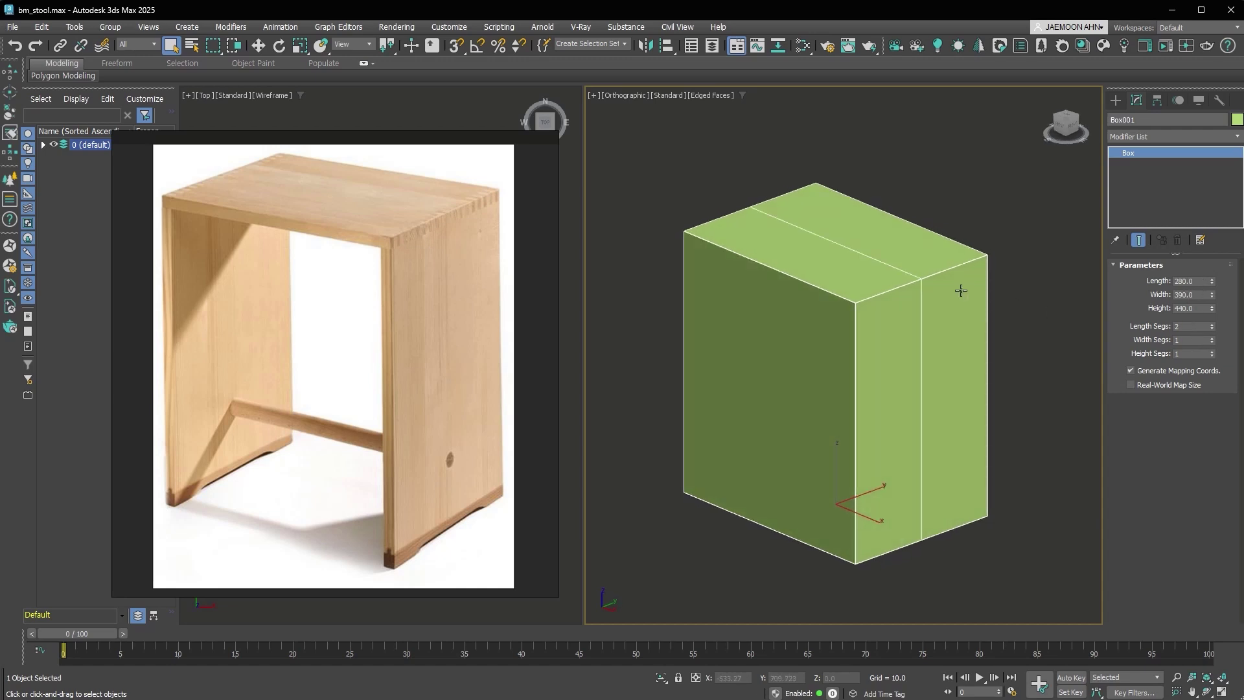
{"action": "left_click", "coordinate": [1212, 325]}
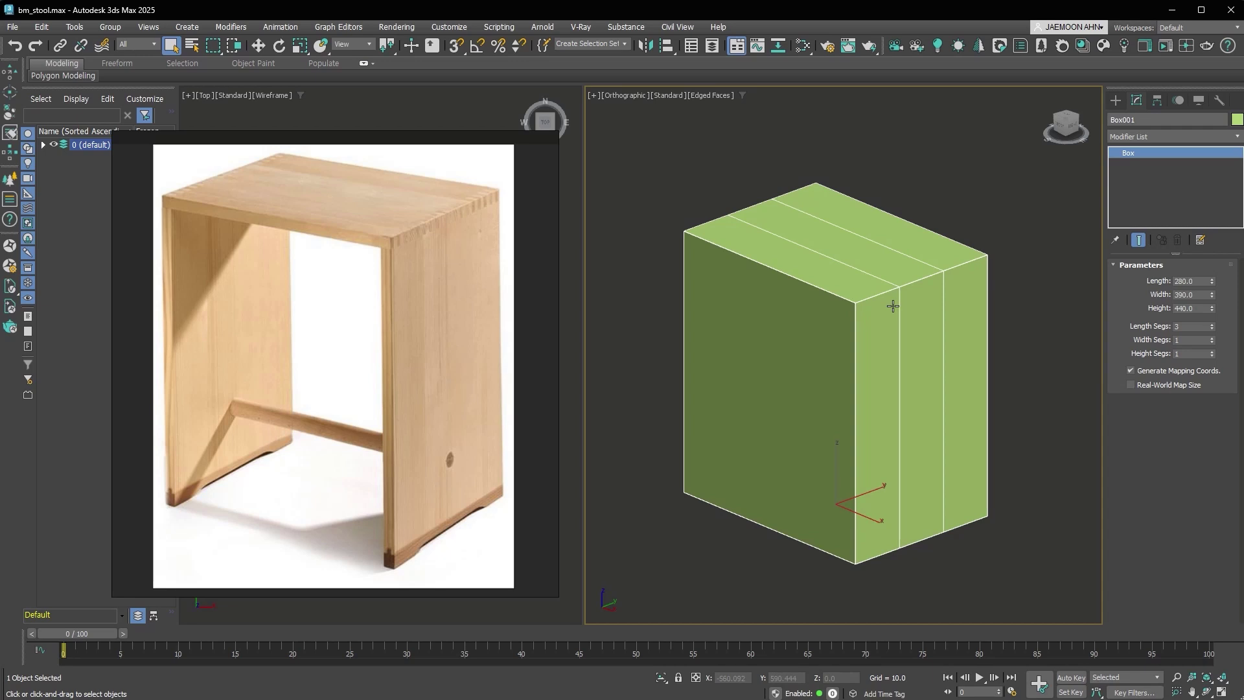
{"action": "double_click", "coordinate": [1192, 326]}
{"action": "type", "text": "27"}
{"action": "key", "text": "Return"}
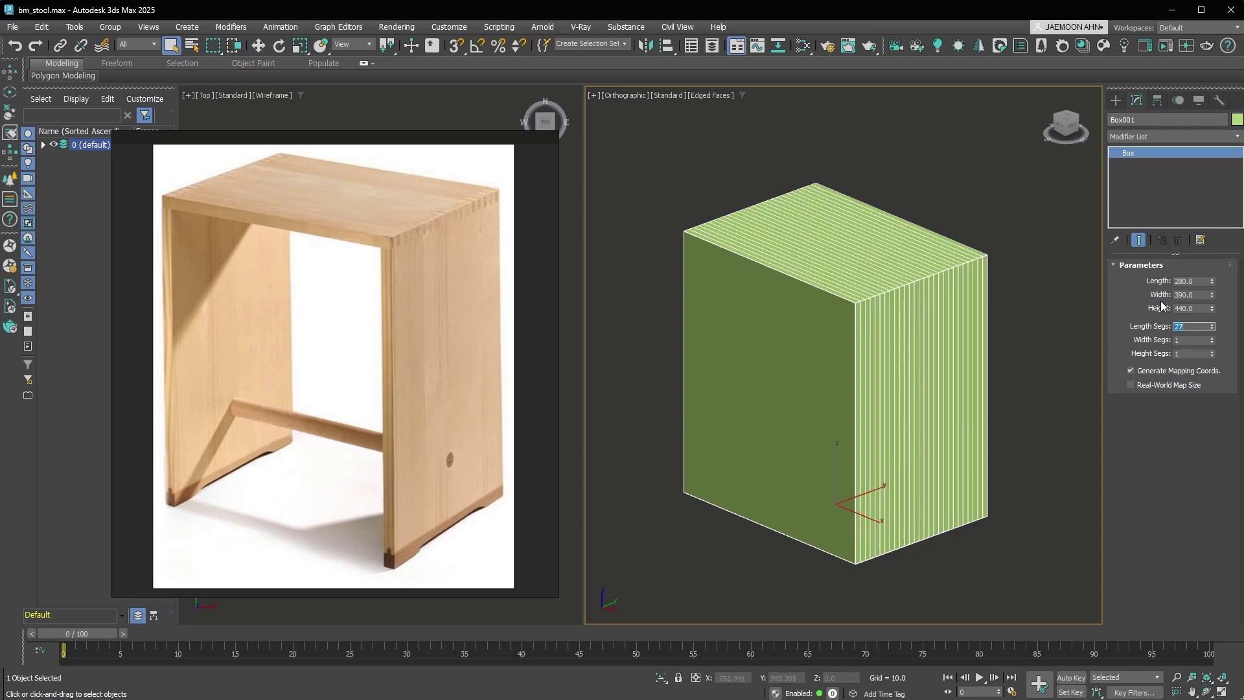
Set the box's length segments to 37
{"action": "middle_click_drag", "start_coordinate": [842, 278], "coordinate": [751, 272], "text": "alt"}
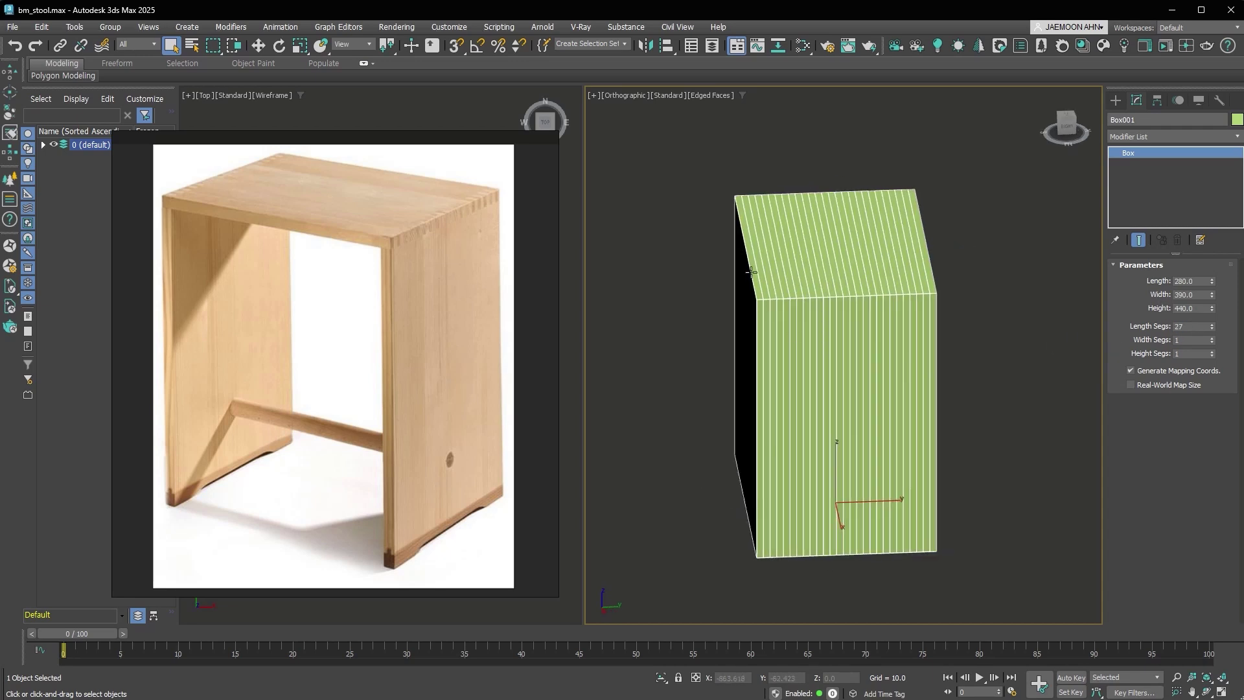
{"action": "double_click", "coordinate": [1195, 324]}
{"action": "type", "text": "37"}
{"action": "key", "text": "Return"}
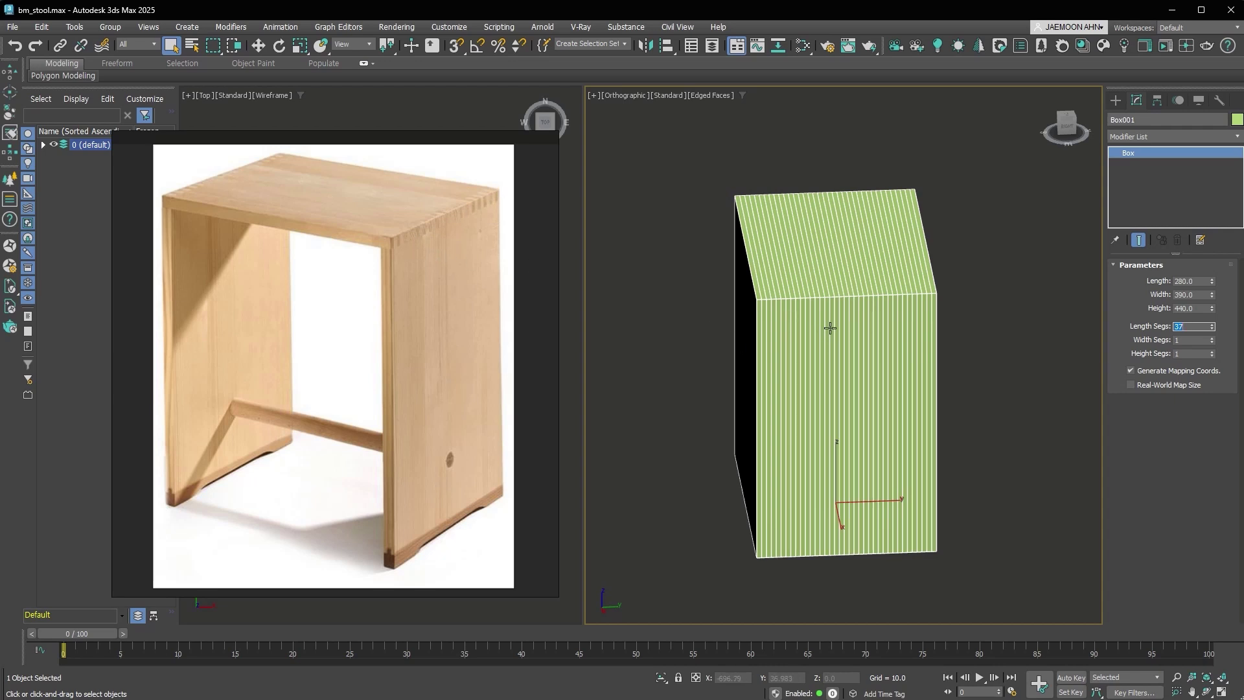
Convert the box to Editable Poly and delete its top, bottom, front and back polygons, keeping the two segmented side faces
{"action": "middle_click_drag", "start_coordinate": [810, 328], "coordinate": [918, 361], "text": "alt"}
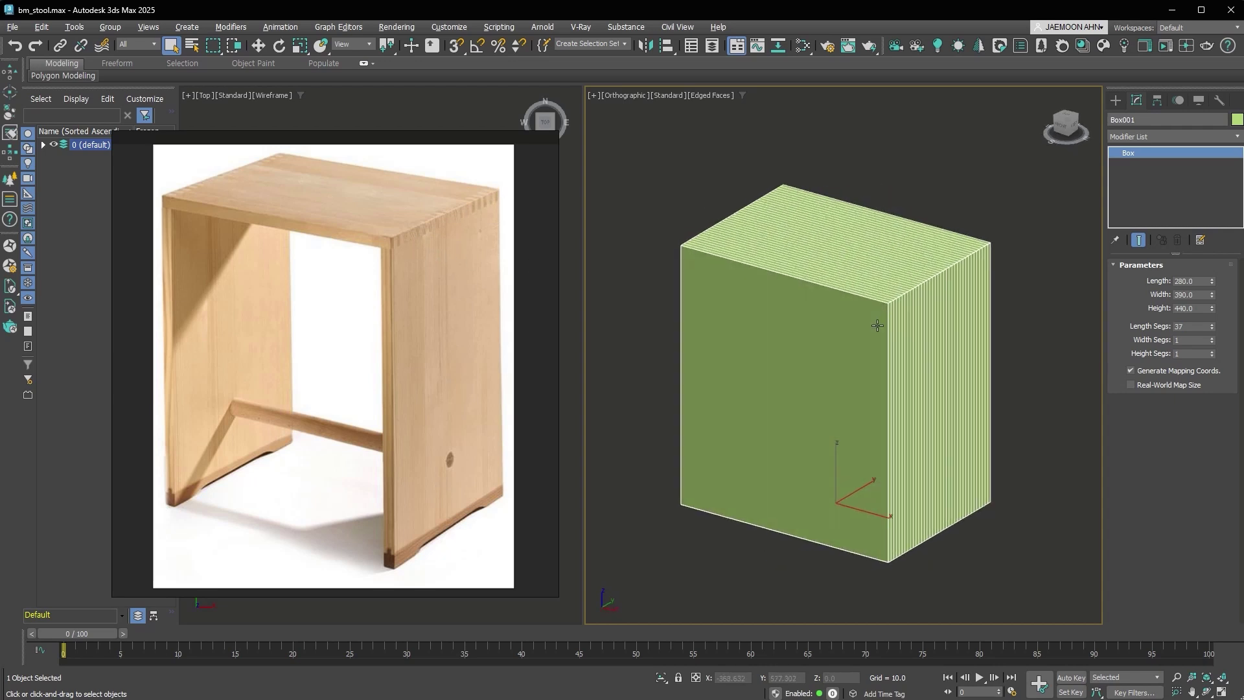
{"action": "right_click", "coordinate": [919, 361]}
{"action": "left_click", "coordinate": [1037, 548]}
{"action": "key", "text": "4"}
{"action": "middle_click_drag", "start_coordinate": [918, 361], "coordinate": [839, 425], "text": "alt"}
{"action": "left_click", "coordinate": [839, 424]}
{"action": "key", "text": "Delete"}
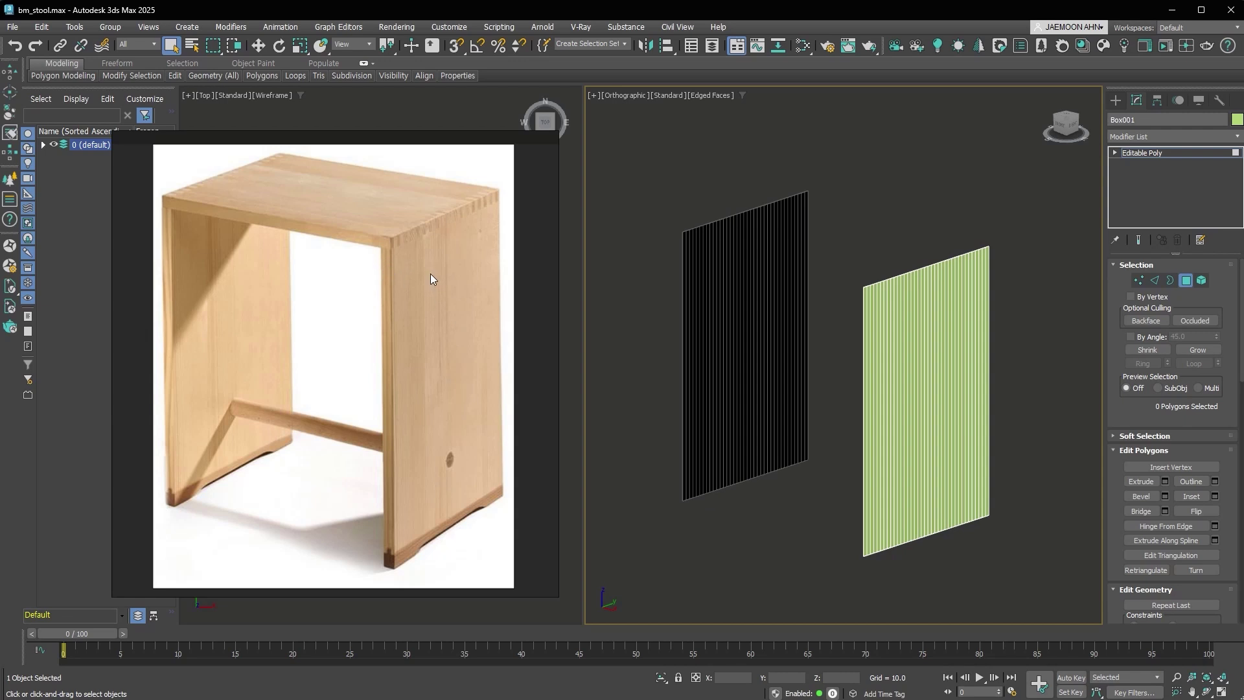
Extrude the top edges of both side faces with height 0 and a set width to cut a horizontal strip for the joints
{"action": "left_click", "coordinate": [1155, 279]}
{"action": "middle_click_drag", "start_coordinate": [879, 292], "coordinate": [857, 272], "text": "alt"}
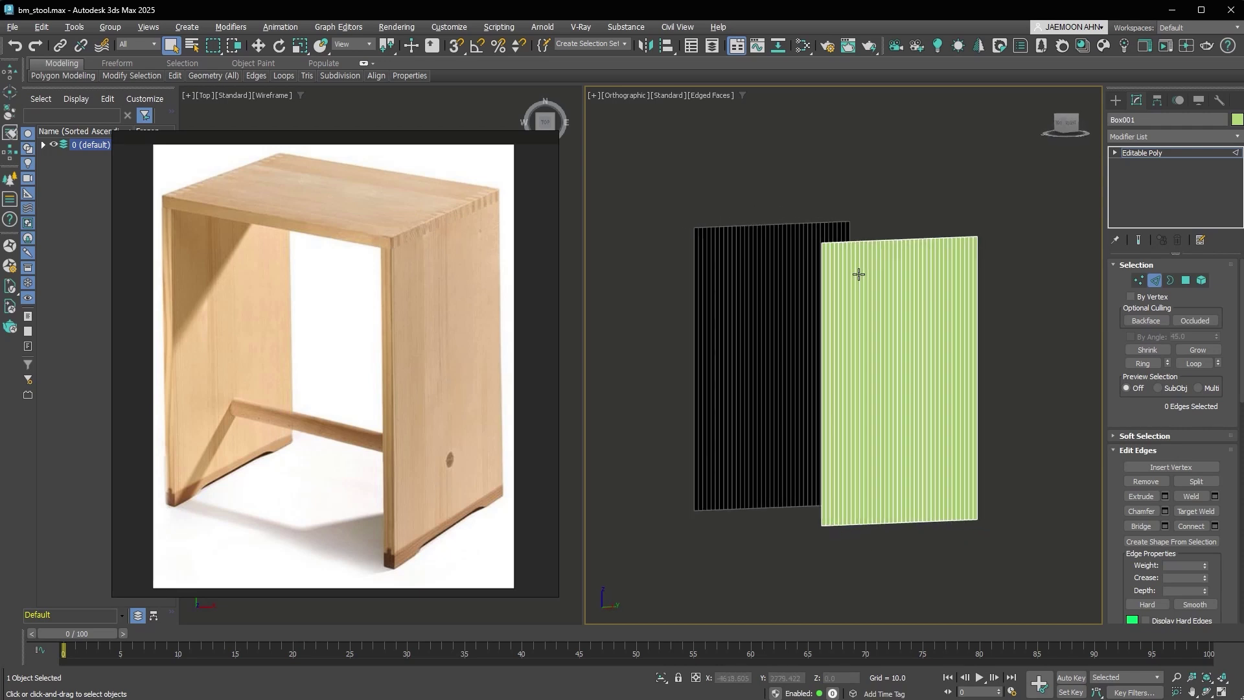
{"action": "left_click_drag", "start_coordinate": [649, 192], "coordinate": [1040, 295]}
{"action": "scroll", "coordinate": [943, 233], "scroll_direction": "up", "scroll_amount": 4}
{"action": "right_click", "coordinate": [842, 244]}
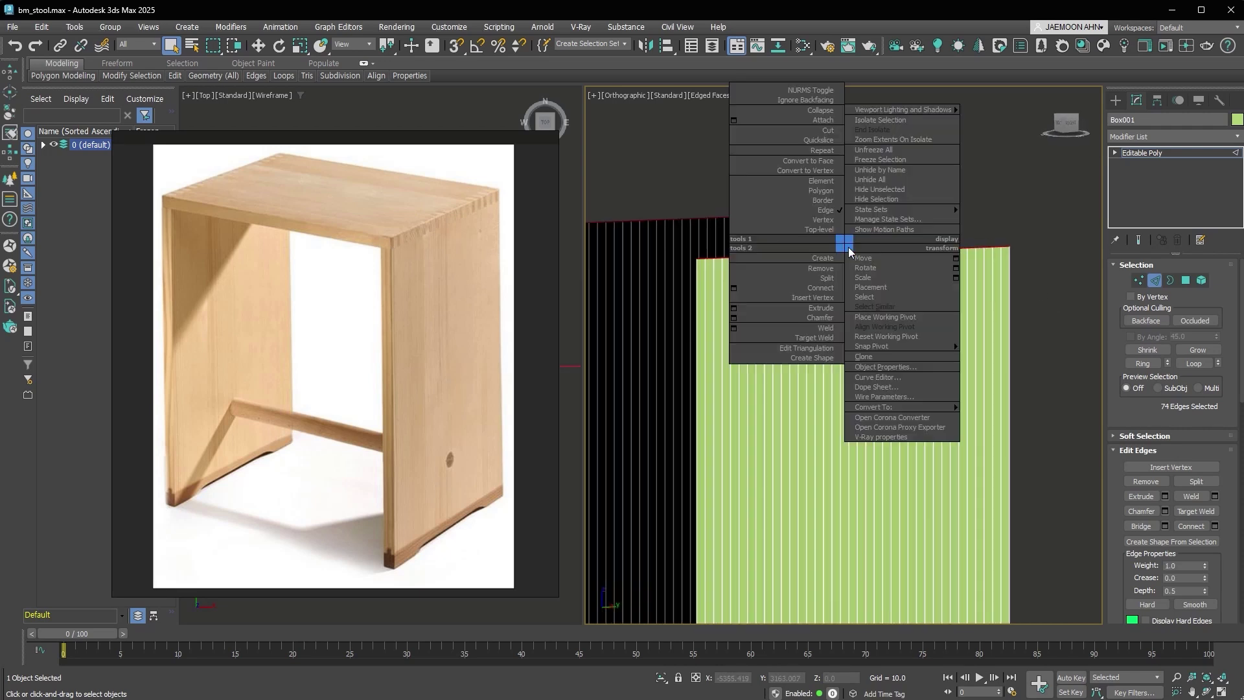
{"action": "left_click", "coordinate": [734, 308]}
{"action": "left_click", "coordinate": [882, 383]}
{"action": "left_click_drag", "start_coordinate": [883, 382], "coordinate": [872, 370]}
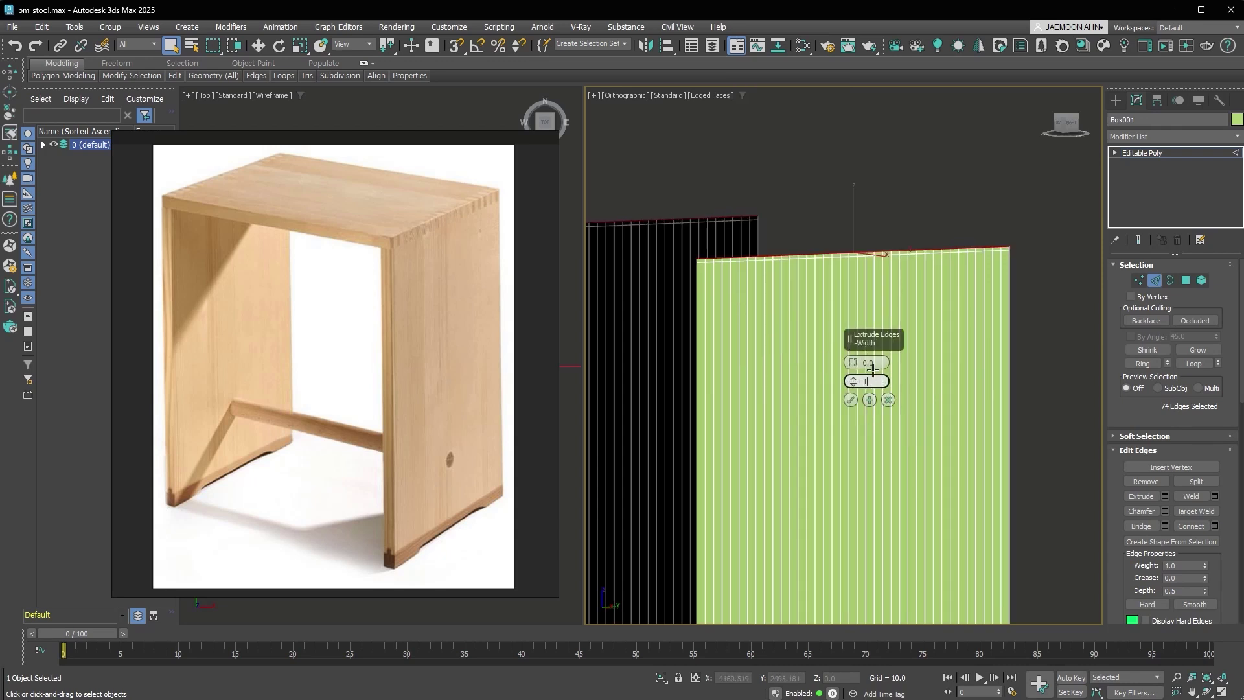
{"action": "left_click", "coordinate": [851, 400]}
{"action": "scroll", "coordinate": [972, 268], "scroll_direction": "down", "scroll_amount": 3}
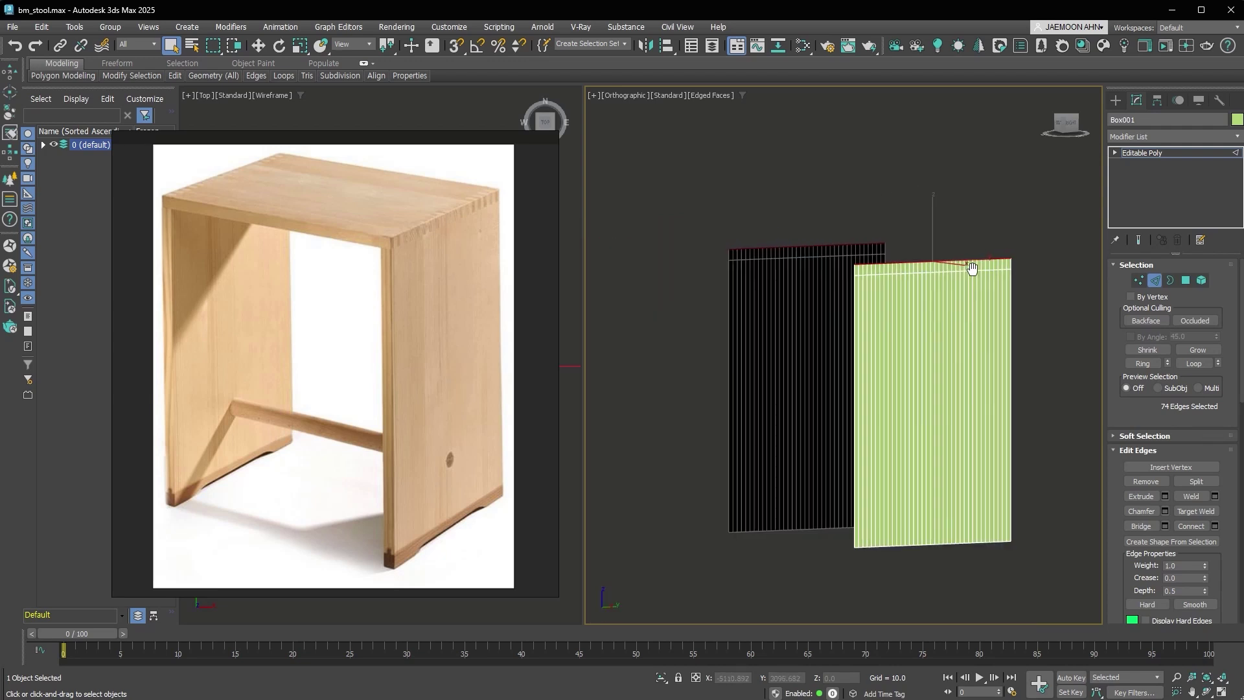
Select every other polygon in the top strip of both side faces, starting from the end polygons, using Dot Loop
{"action": "left_click", "coordinate": [1185, 280]}
{"action": "middle_click_drag", "start_coordinate": [1030, 208], "coordinate": [1011, 220], "text": "alt"}
{"action": "key", "text": "ctrl+a"}
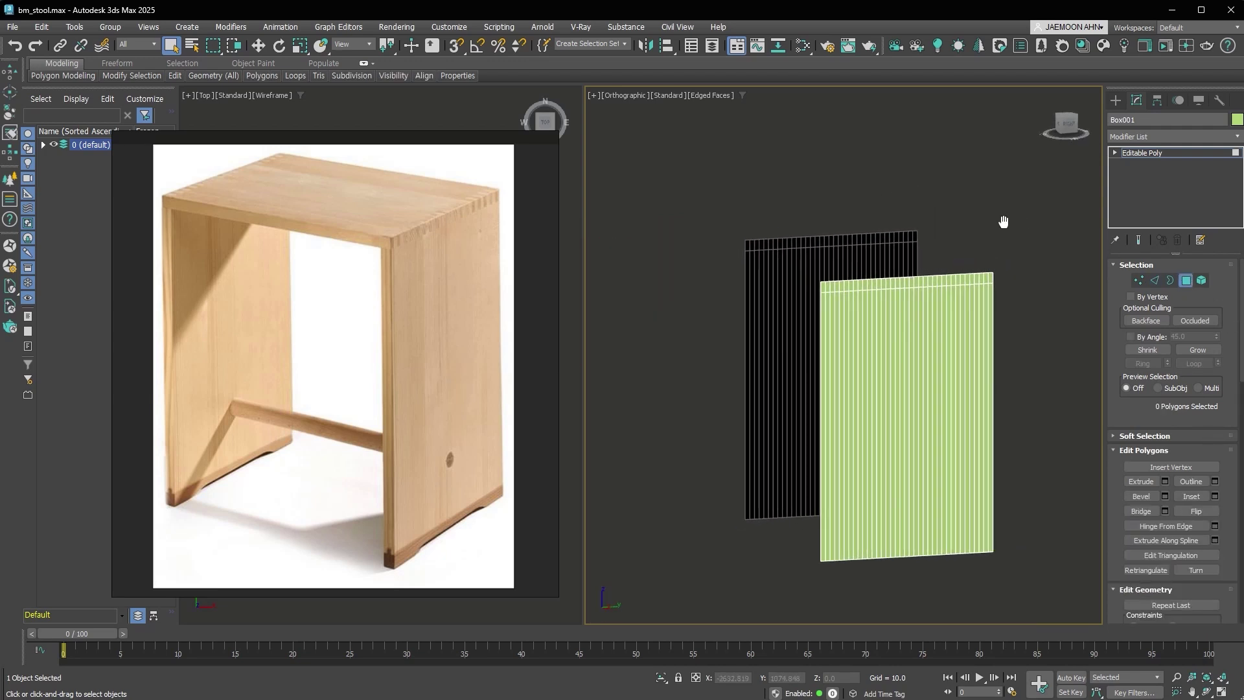
{"action": "scroll", "coordinate": [919, 202], "scroll_direction": "up", "scroll_amount": 2}
{"action": "scroll", "coordinate": [908, 281], "scroll_direction": "down", "scroll_amount": 1}
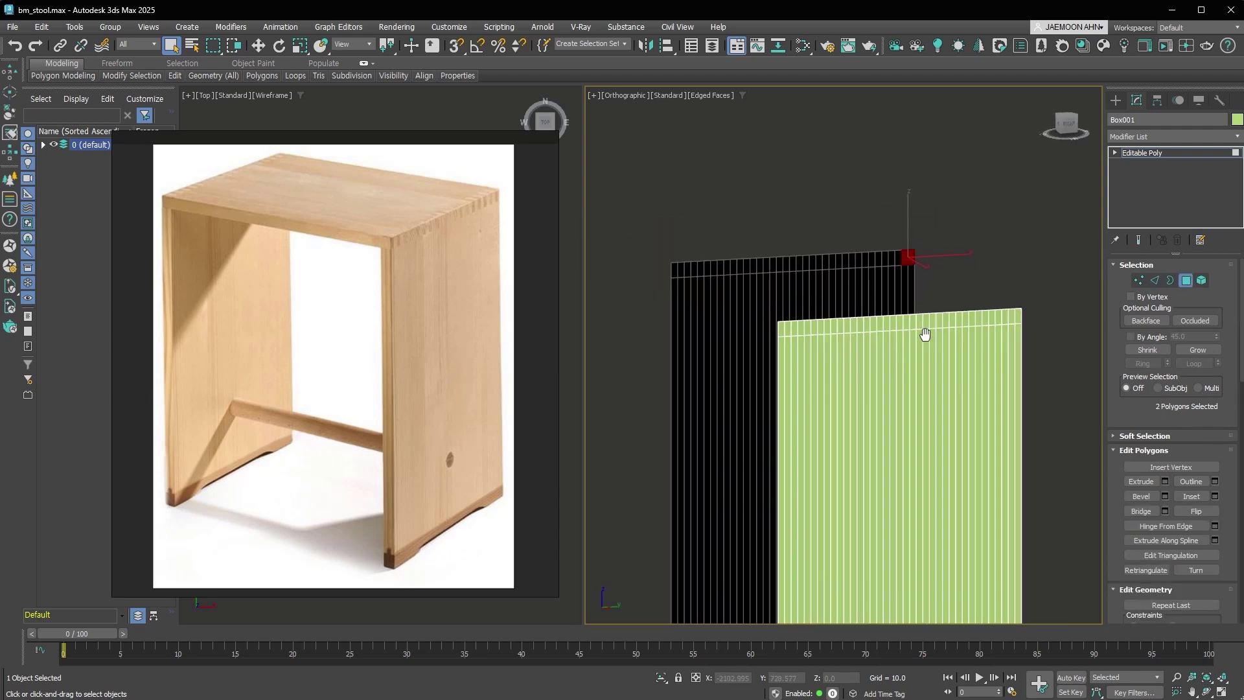
{"action": "left_click", "coordinate": [785, 327], "text": "ctrl"}
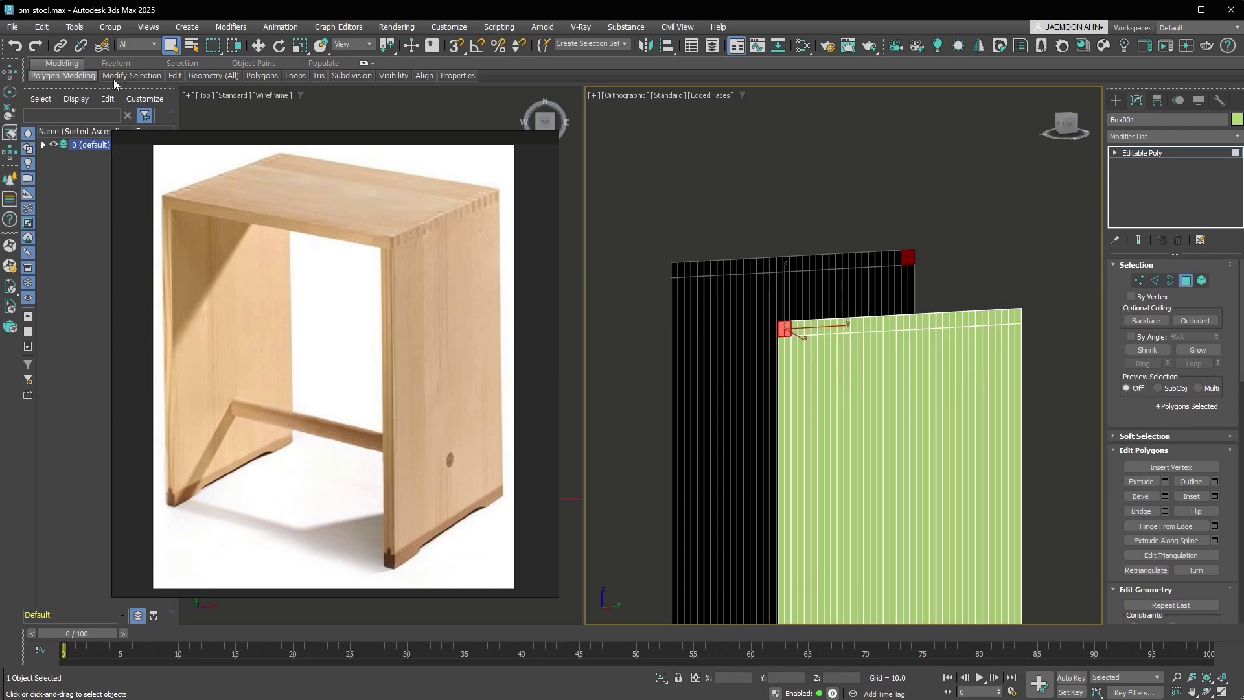
{"action": "mouse_move", "coordinate": [130, 76]}
{"action": "right_click_drag", "start_coordinate": [208, 189], "coordinate": [265, 285]}
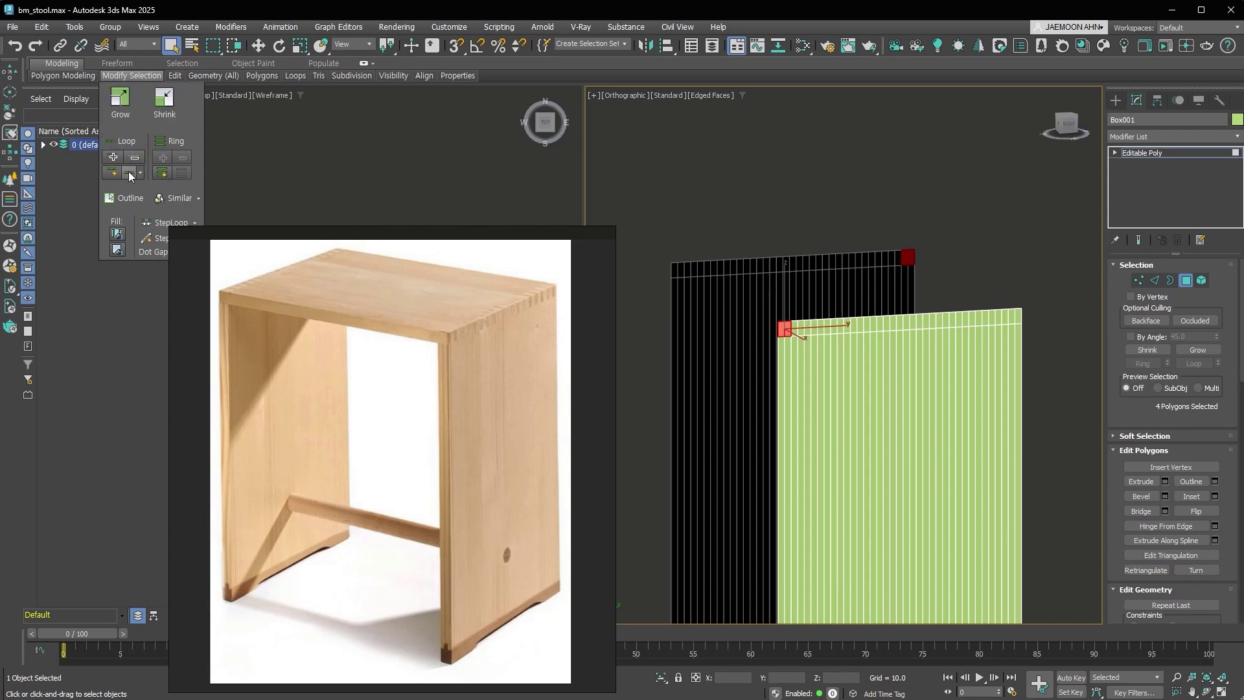
{"action": "left_click", "coordinate": [128, 171]}
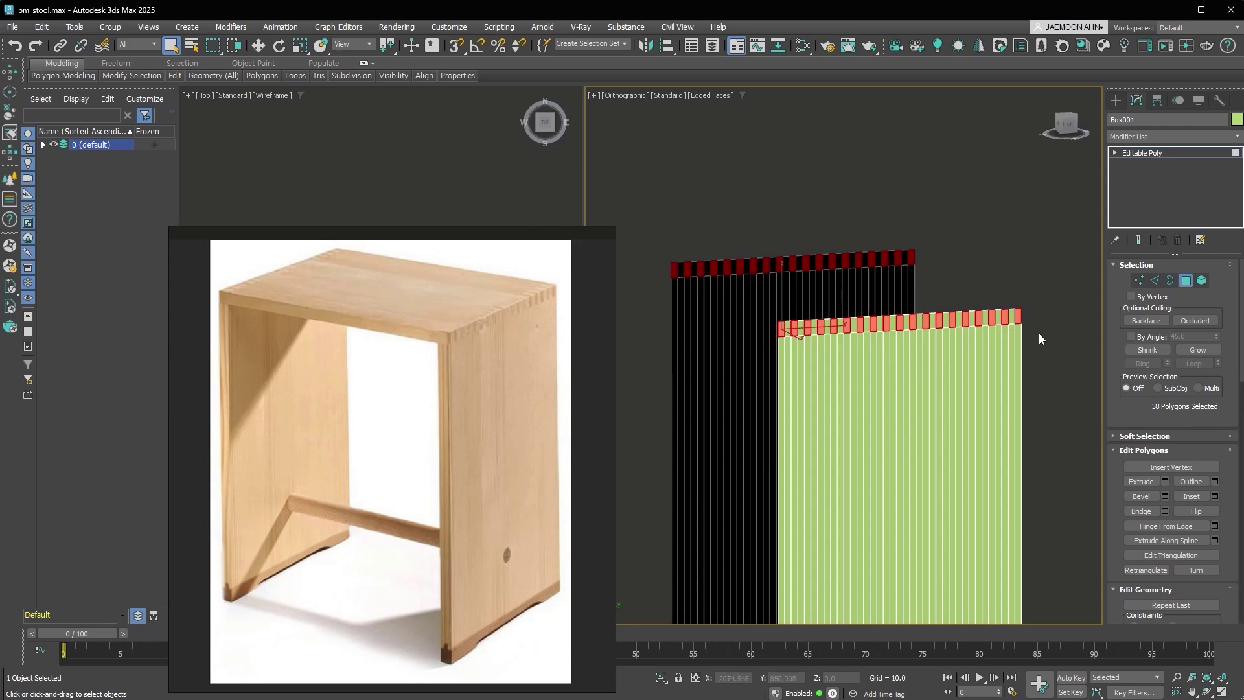
Detach the alternating top polygons as a separate object and return to object level
{"action": "left_click_drag", "start_coordinate": [687, 319], "coordinate": [853, 217]}
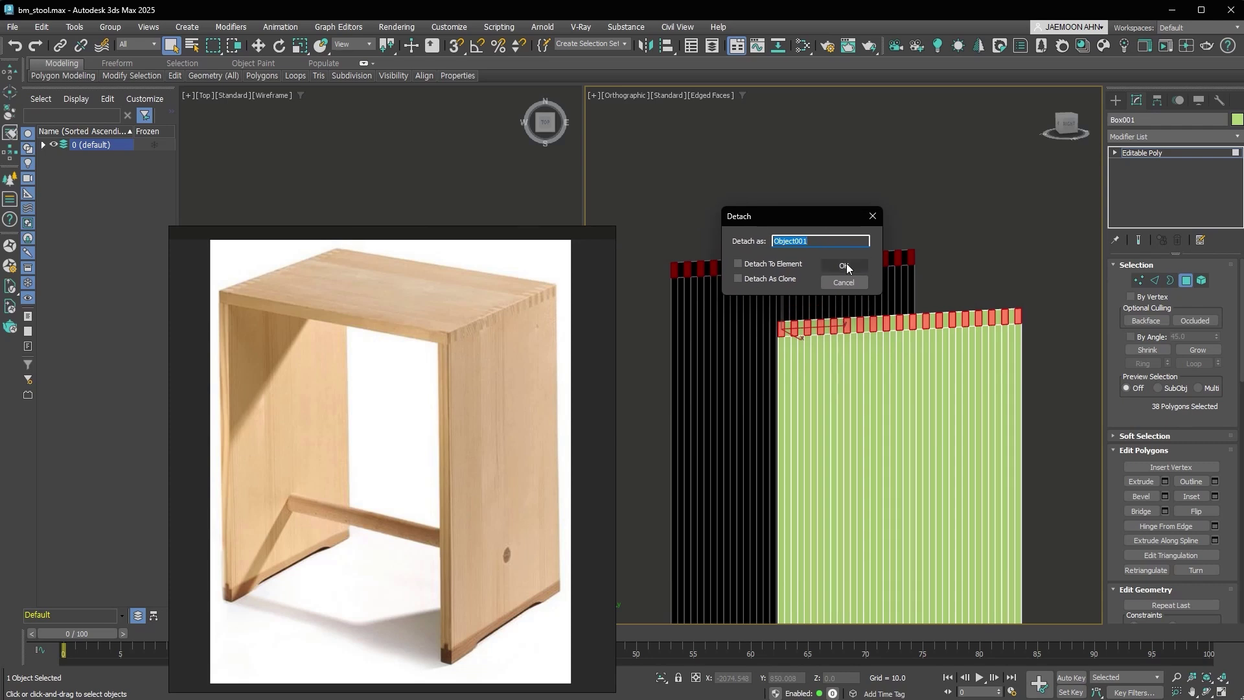
{"action": "left_click", "coordinate": [843, 265]}
{"action": "left_click_drag", "start_coordinate": [507, 417], "coordinate": [397, 300]}
{"action": "left_click", "coordinate": [1142, 152]}
{"action": "middle_click_drag", "start_coordinate": [1032, 312], "coordinate": [1004, 290]}
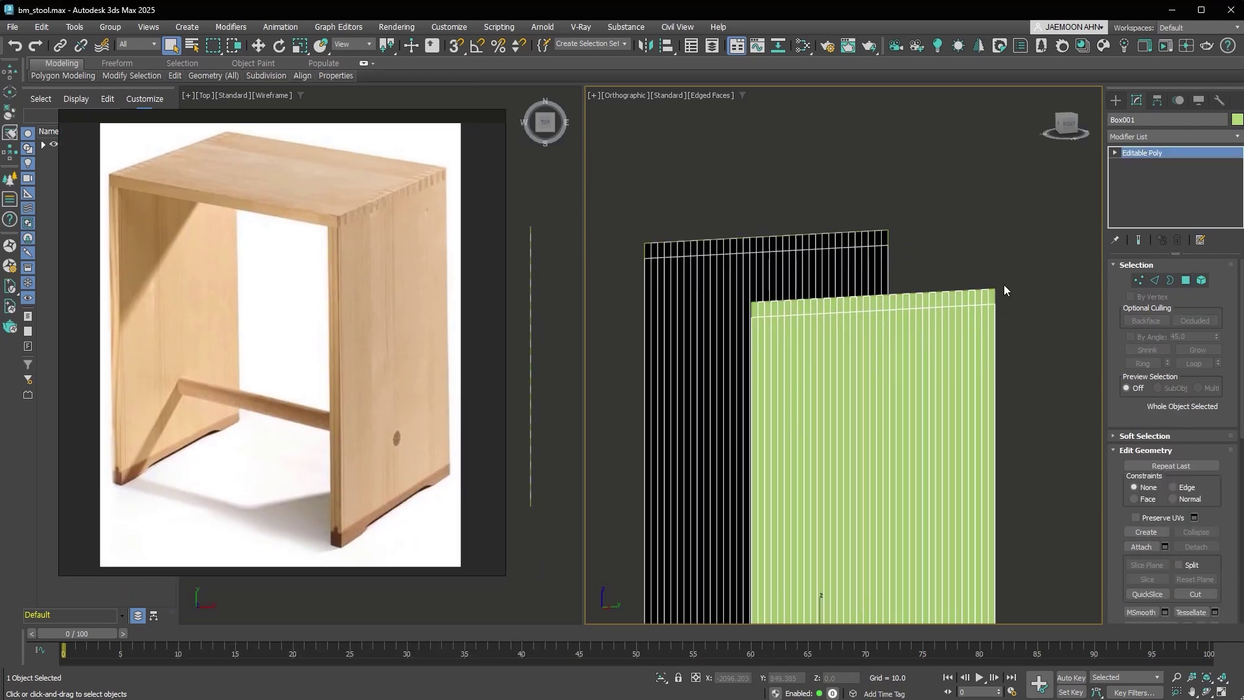
Apply a Shell with a 17 inner amount to the side panels and detached fingers, then collapse both to Editable Poly
{"action": "left_click_drag", "start_coordinate": [1027, 174], "coordinate": [689, 456]}
{"action": "middle_click_drag", "start_coordinate": [689, 456], "coordinate": [892, 455], "text": "alt"}
{"action": "key", "text": "ctrl+shift+s"}
{"action": "left_click", "coordinate": [1195, 283]}
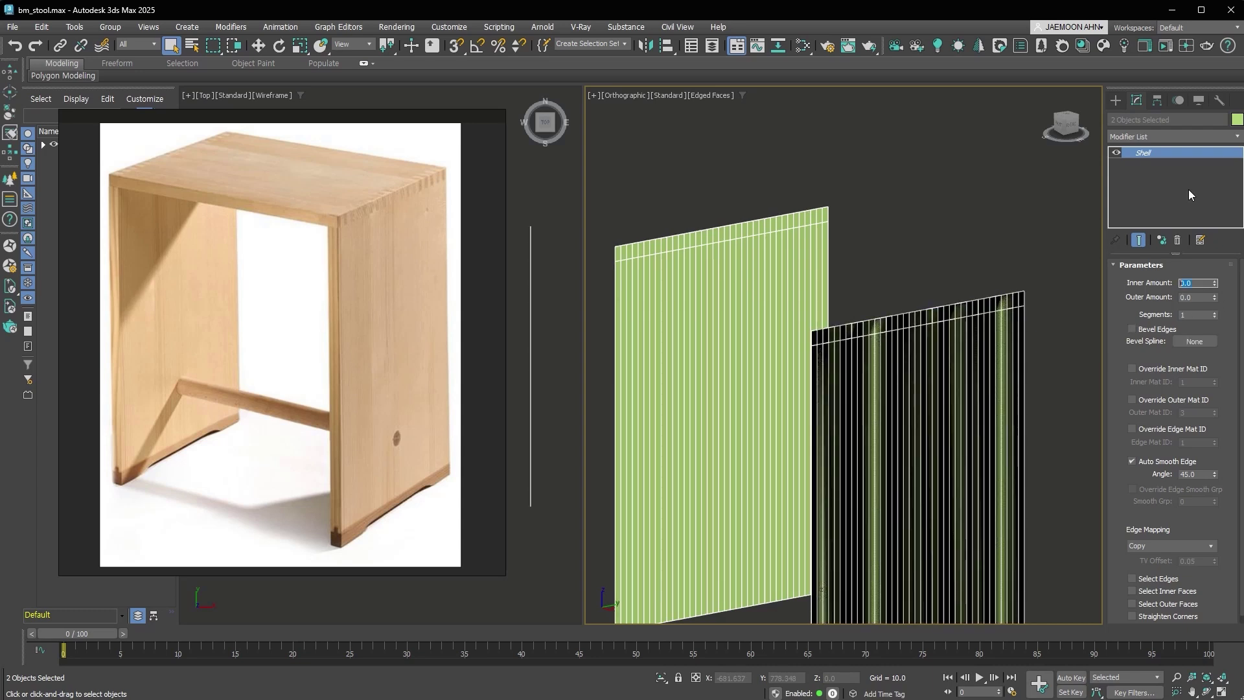
{"action": "type", "text": "17"}
{"action": "key", "text": "Return"}
{"action": "middle_click_drag", "start_coordinate": [967, 337], "coordinate": [964, 263]}
{"action": "key", "text": "ctrl+shift+e"}
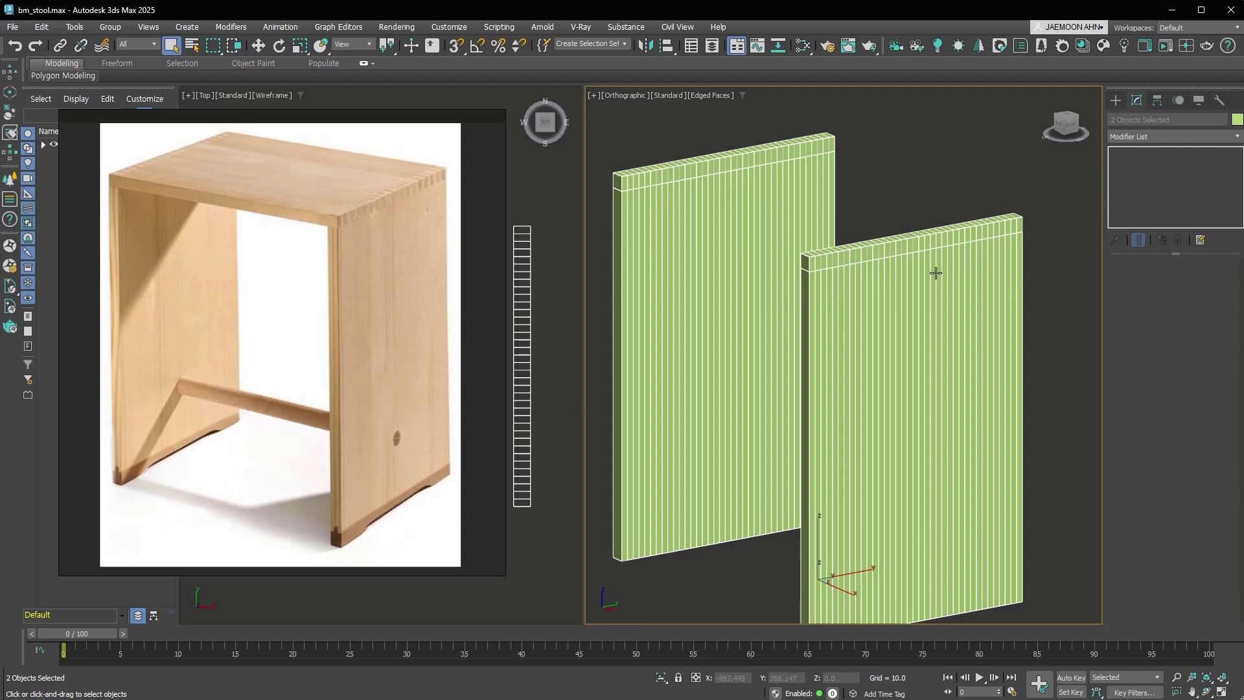
Change the detached finger object's display color to gray
{"action": "left_click", "coordinate": [1070, 251]}
{"action": "left_click", "coordinate": [1019, 221]}
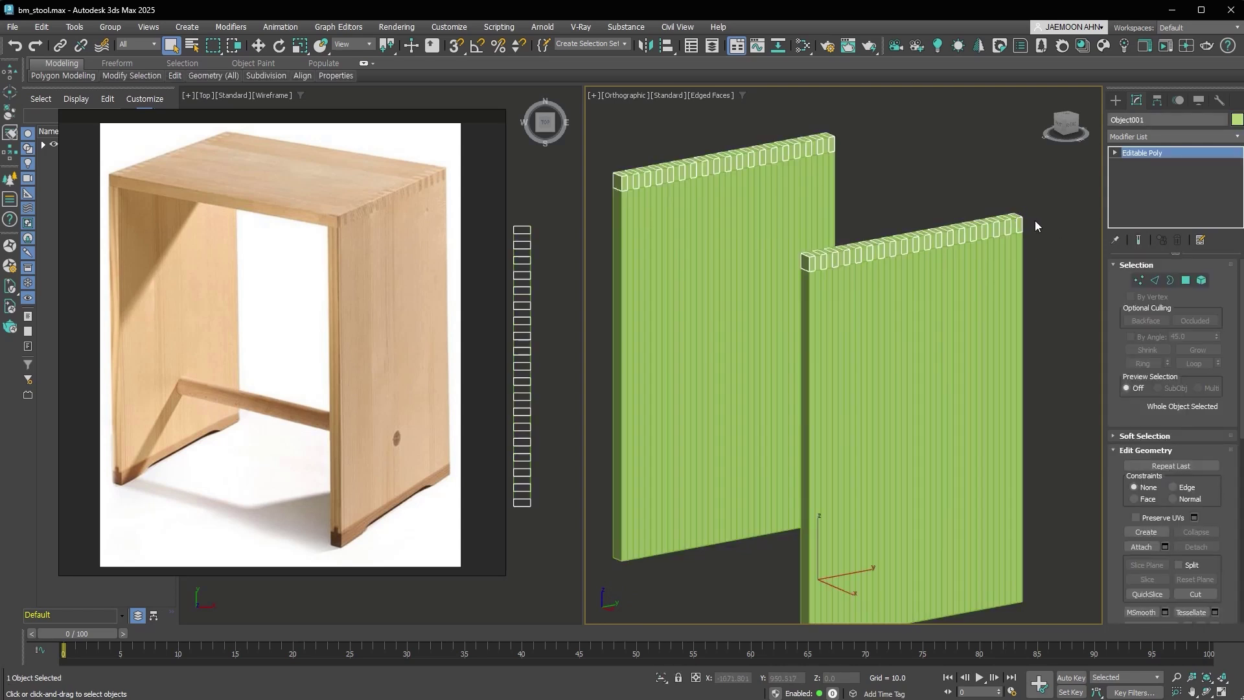
{"action": "left_click", "coordinate": [1237, 120]}
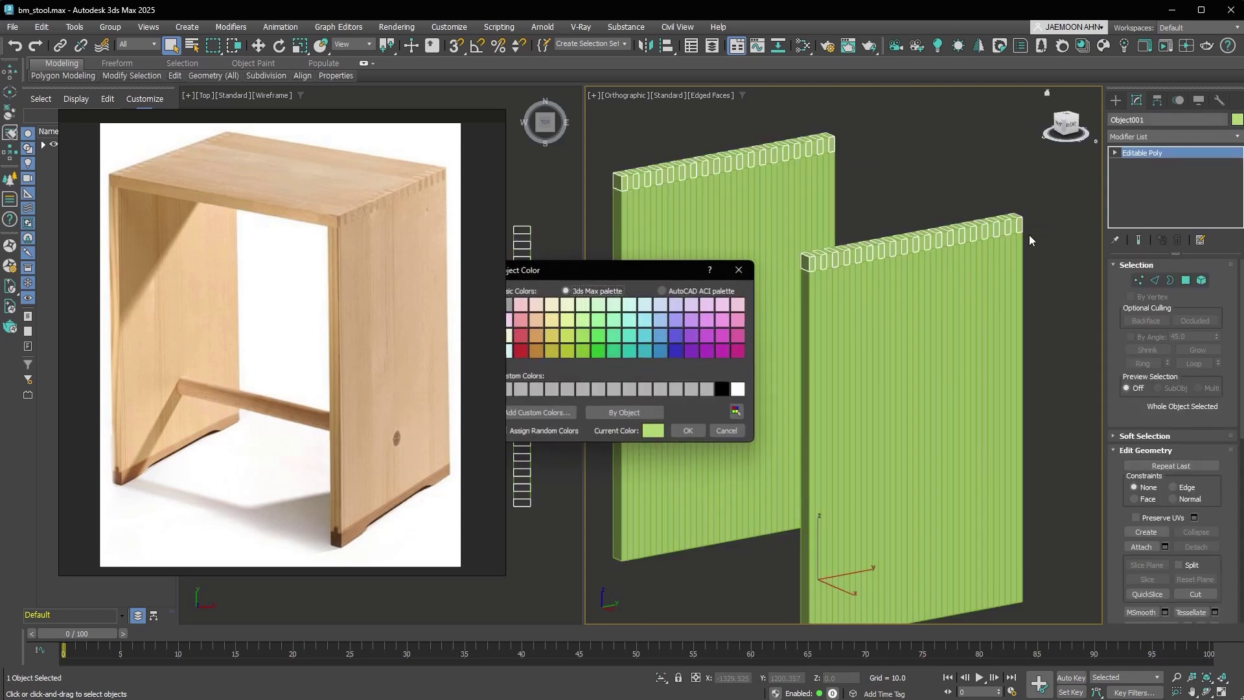
{"action": "left_click", "coordinate": [645, 389]}
{"action": "left_click", "coordinate": [688, 431]}
Bridge the facing inner polygons of the end fingers so a bar connects the two sides
{"action": "middle_click_drag", "start_coordinate": [712, 402], "coordinate": [977, 264], "text": "alt"}
{"action": "key", "text": "4"}
{"action": "left_click", "coordinate": [620, 190]}
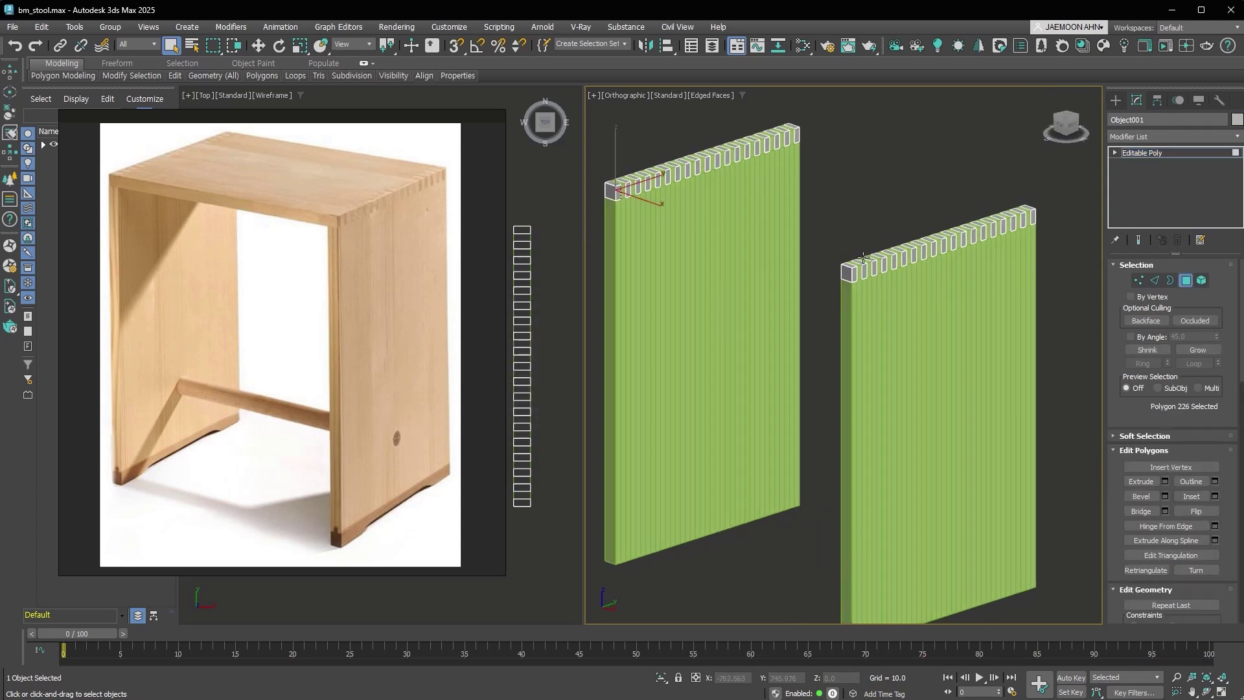
{"action": "middle_click_drag", "start_coordinate": [619, 191], "coordinate": [940, 233], "text": "alt"}
{"action": "left_click", "coordinate": [996, 217], "text": "ctrl"}
{"action": "left_click", "coordinate": [1141, 512]}
Turn on snapping for moving the bar's inner long face, using vertices and midpoints instead of grid points, with axis constraints enabled
{"action": "middle_click_drag", "start_coordinate": [973, 349], "coordinate": [940, 258], "text": "alt"}
{"action": "left_click", "coordinate": [923, 251]}
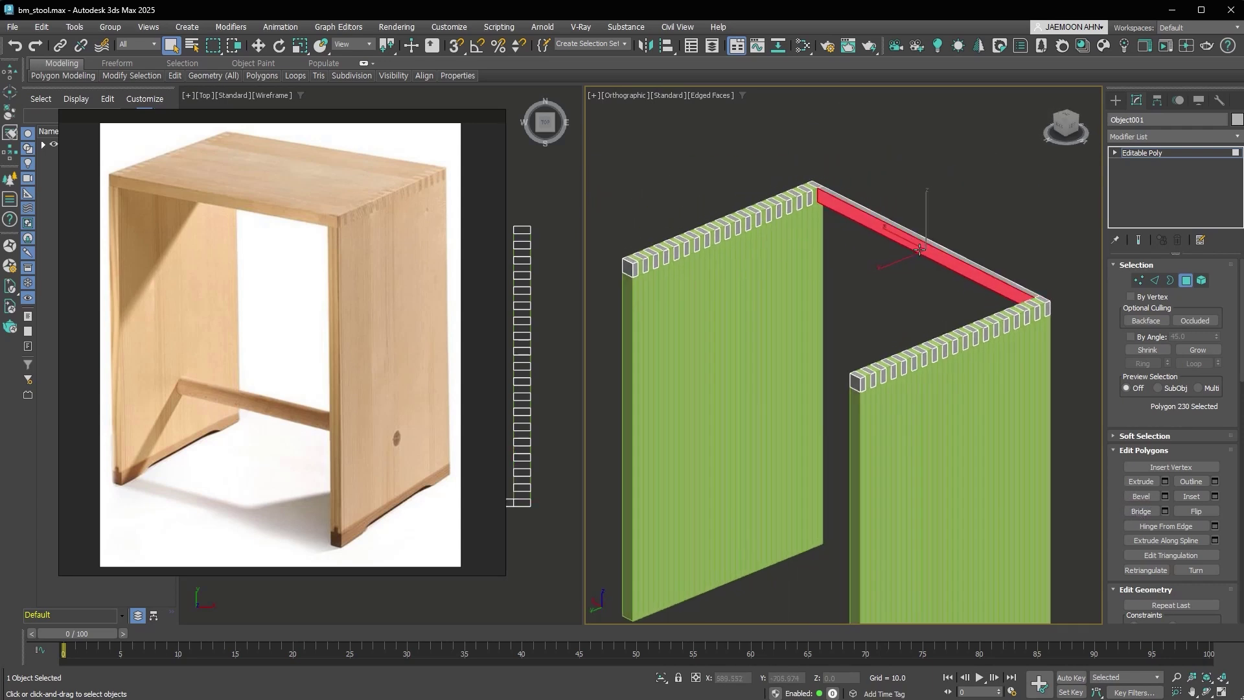
{"action": "right_click", "coordinate": [904, 250]}
{"action": "left_click", "coordinate": [921, 259]}
{"action": "key", "text": "s"}
{"action": "middle_click_drag", "start_coordinate": [914, 269], "coordinate": [938, 250], "text": "alt"}
{"action": "right_click", "coordinate": [456, 46]}
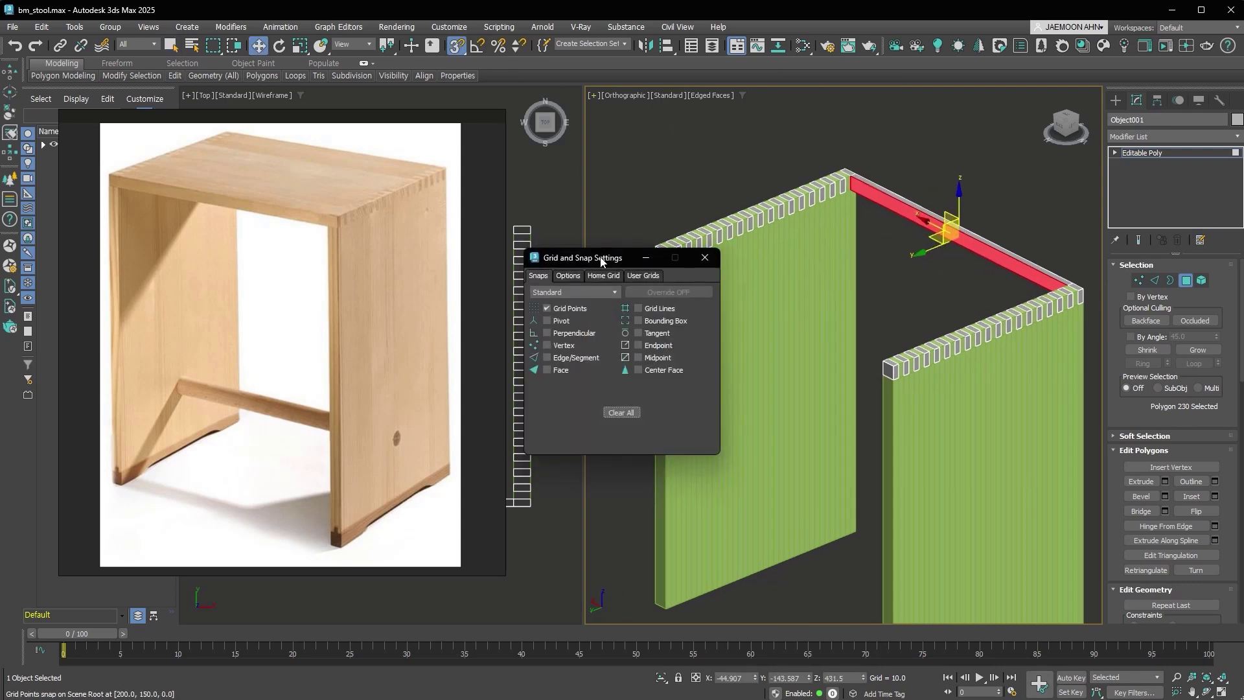
{"action": "left_click", "coordinate": [565, 311]}
{"action": "left_click", "coordinate": [562, 345]}
{"action": "left_click", "coordinate": [569, 276]}
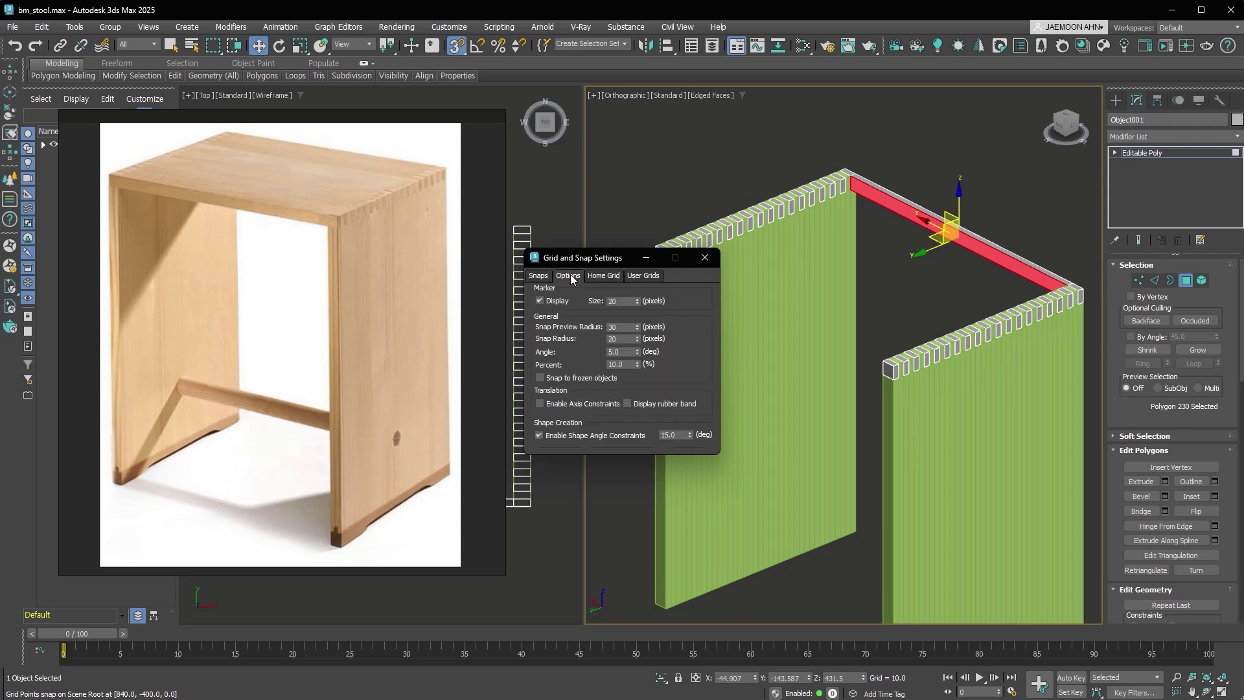
{"action": "left_click", "coordinate": [603, 405]}
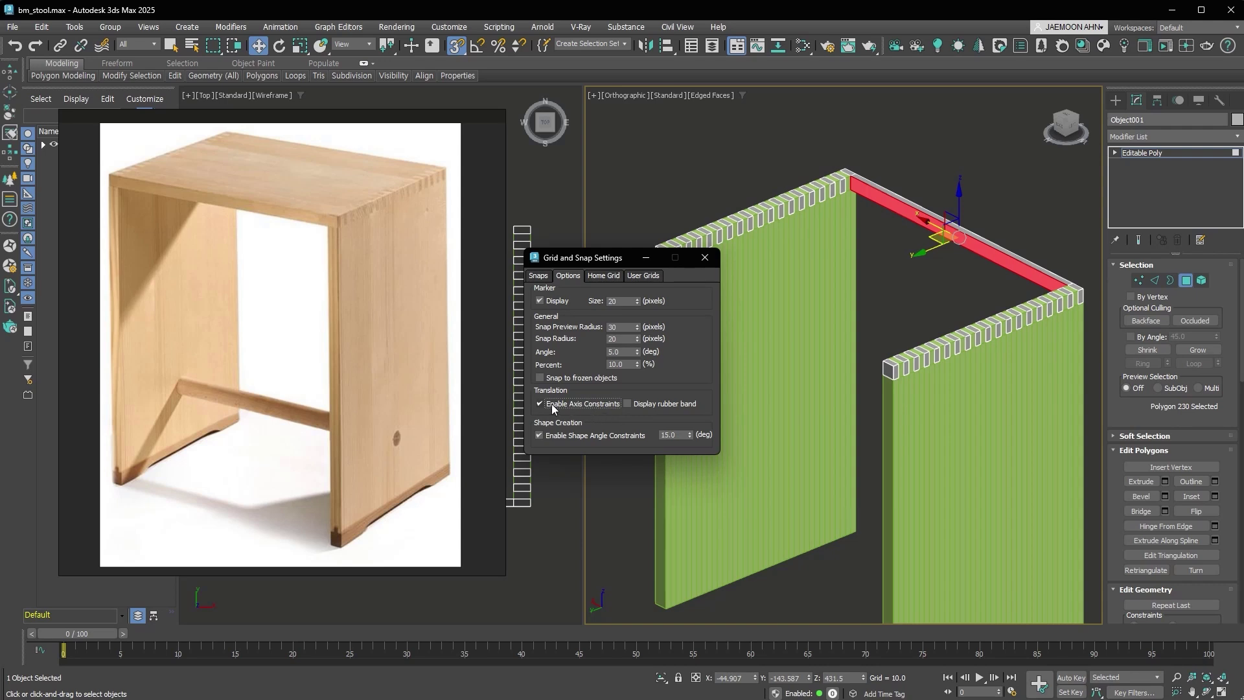
{"action": "left_click", "coordinate": [705, 258]}
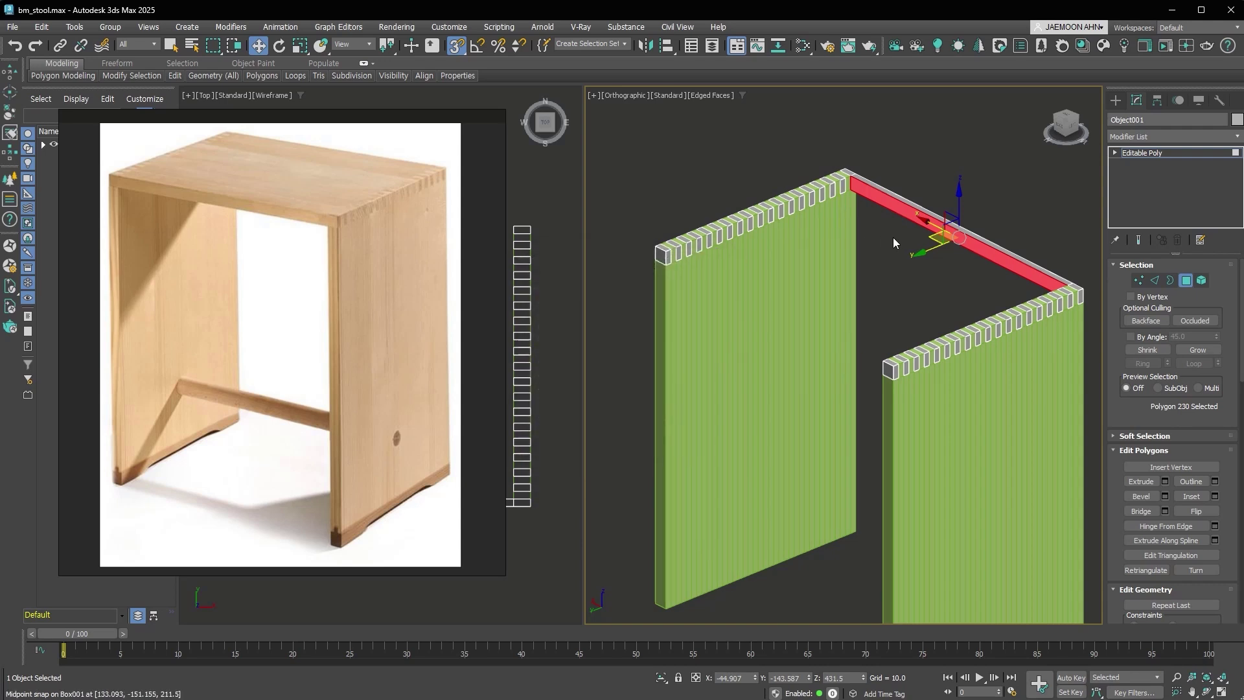
Move the bar's inner face along Y to the vertex of the opposite end finger, forming the full stool top
{"action": "left_click_drag", "start_coordinate": [930, 246], "coordinate": [668, 253]}
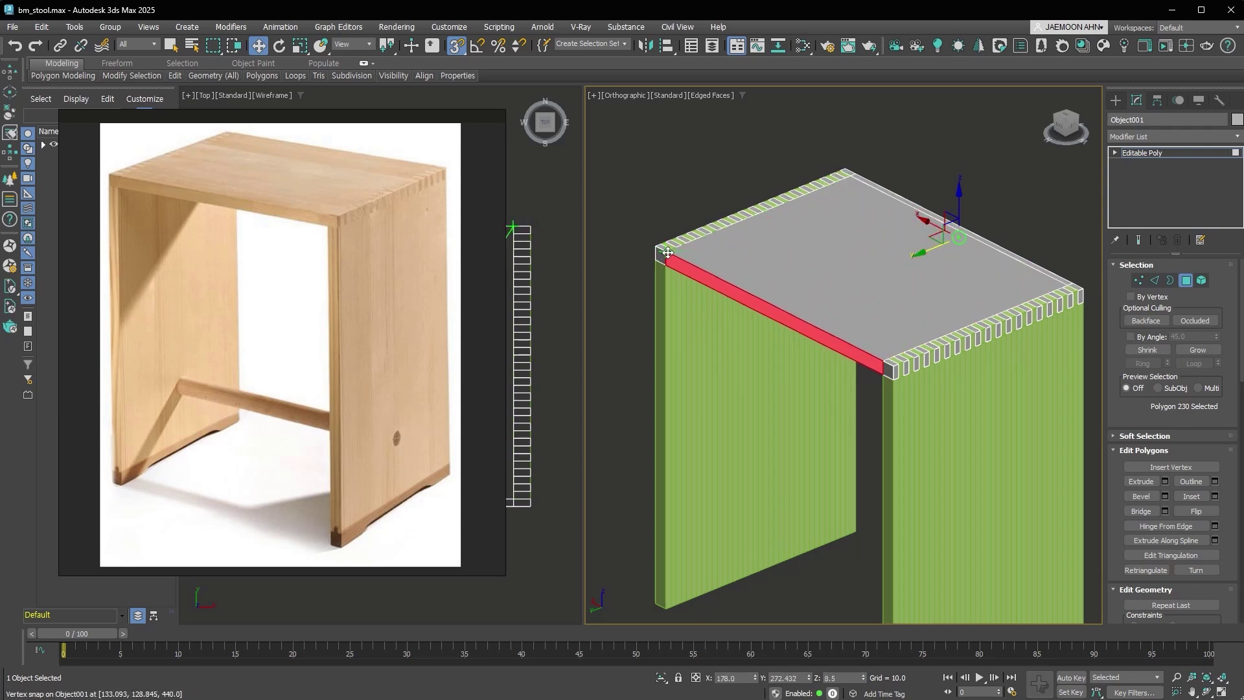
{"action": "key", "text": "4"}
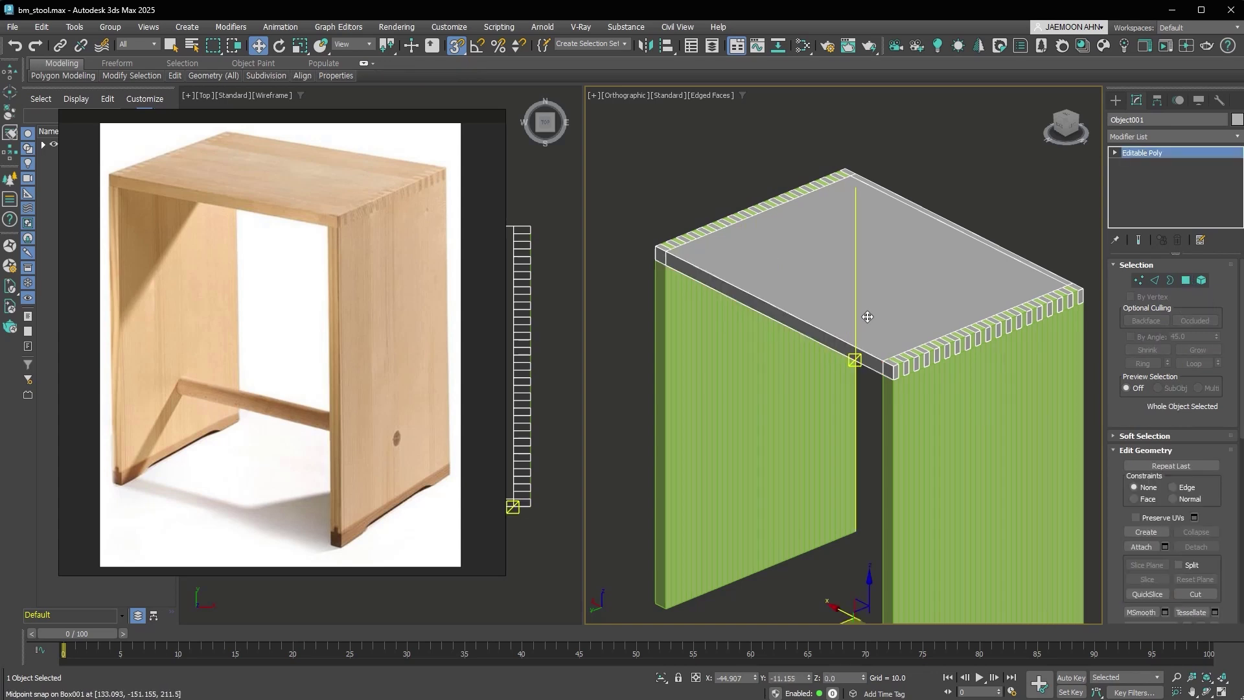
Turn off snapping and delete the slab between the two sides together with the inner-facing polygons of all the fingers
{"action": "key", "text": "s"}
{"action": "left_click_drag", "start_coordinate": [867, 590], "coordinate": [872, 512]}
{"action": "right_click", "coordinate": [872, 512]}
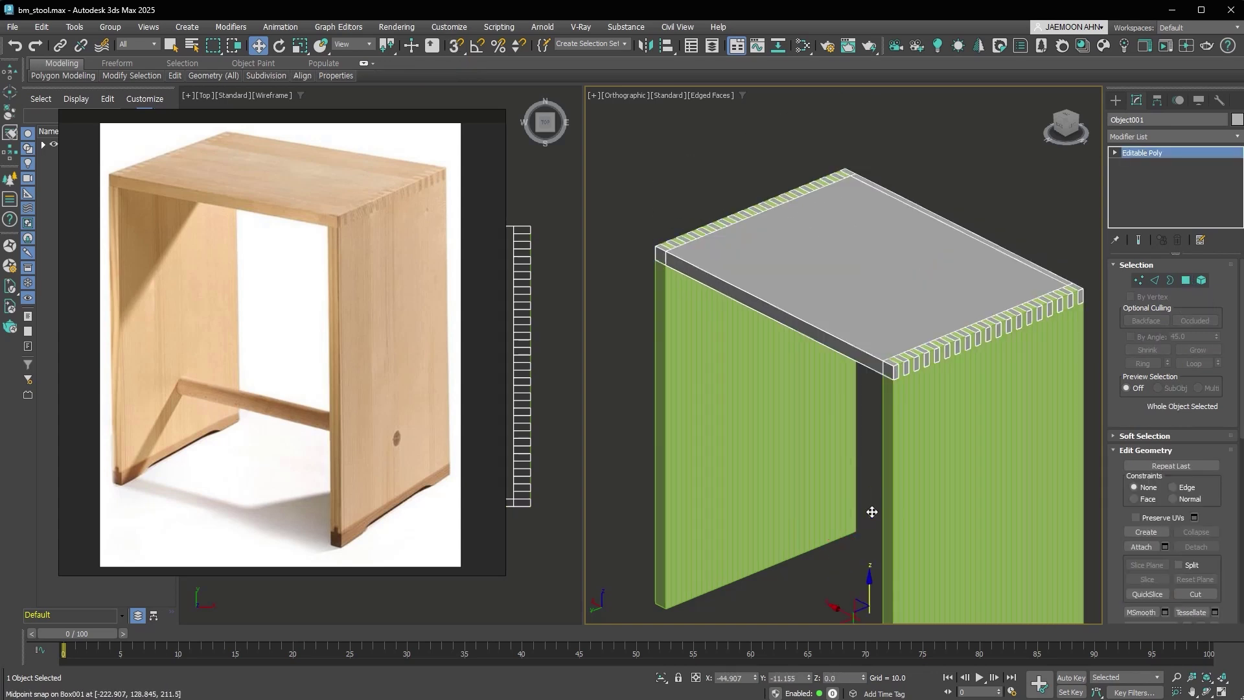
{"action": "middle_click_drag", "start_coordinate": [903, 287], "coordinate": [926, 287], "text": "alt"}
{"action": "key", "text": "4"}
{"action": "left_click", "coordinate": [901, 375]}
{"action": "left_click_drag", "start_coordinate": [898, 260], "coordinate": [861, 134]}
{"action": "key", "text": "Delete"}
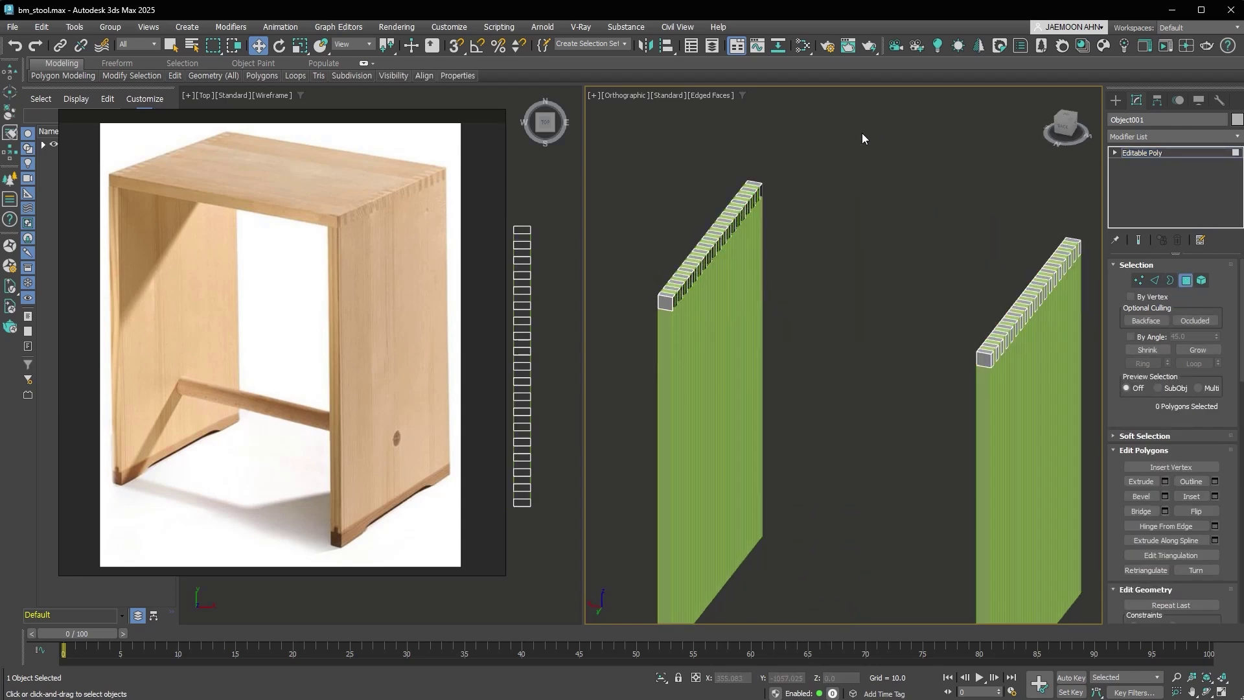
Bridge the open inner borders of all the facing fingers so that strips span the two sides as the stool top
{"action": "scroll", "coordinate": [674, 299], "scroll_direction": "up", "scroll_amount": 3}
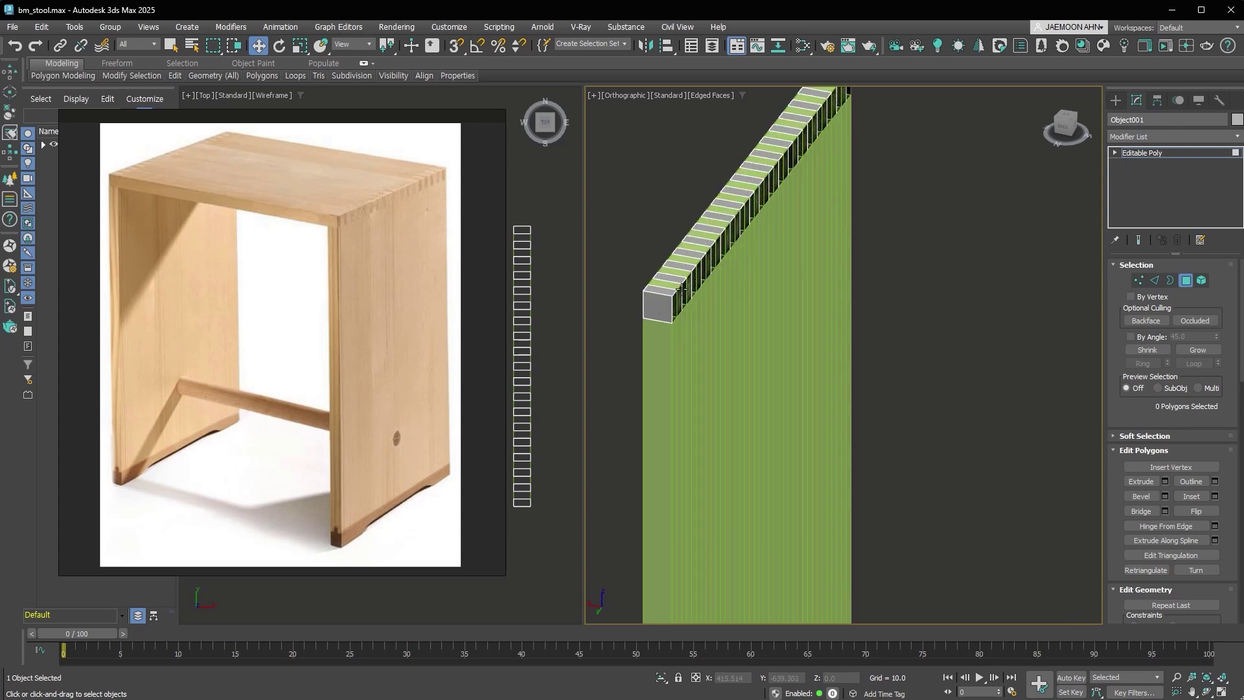
{"action": "scroll", "coordinate": [835, 327], "scroll_direction": "down", "scroll_amount": 4}
{"action": "key", "text": "3"}
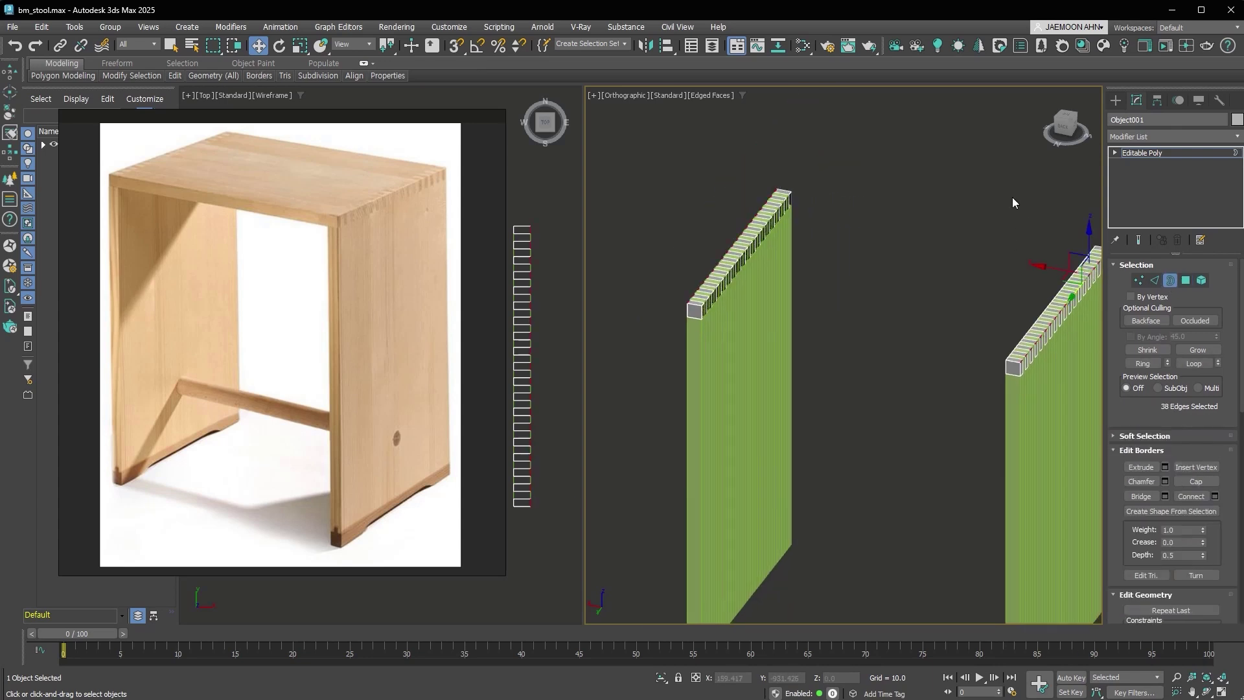
{"action": "left_click_drag", "start_coordinate": [1072, 452], "coordinate": [702, 145]}
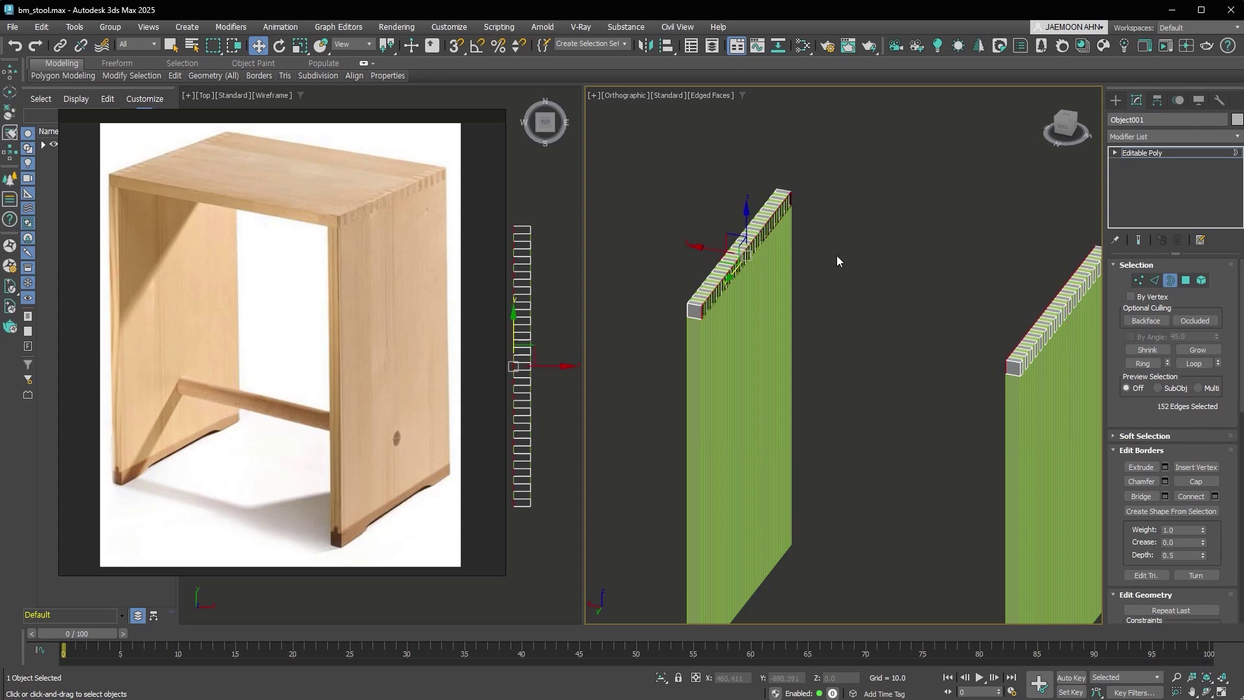
{"action": "left_click", "coordinate": [1150, 495]}
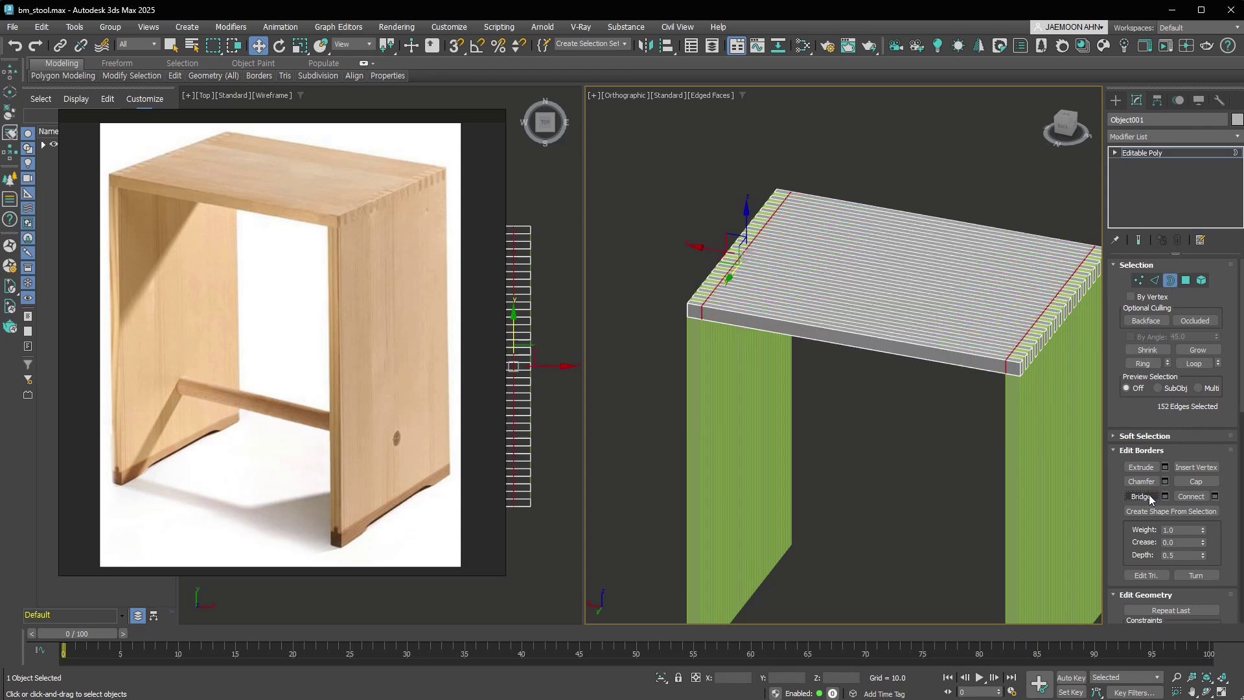
{"action": "left_click", "coordinate": [810, 372]}
{"action": "middle_click_drag", "start_coordinate": [880, 330], "coordinate": [762, 227], "text": "alt"}
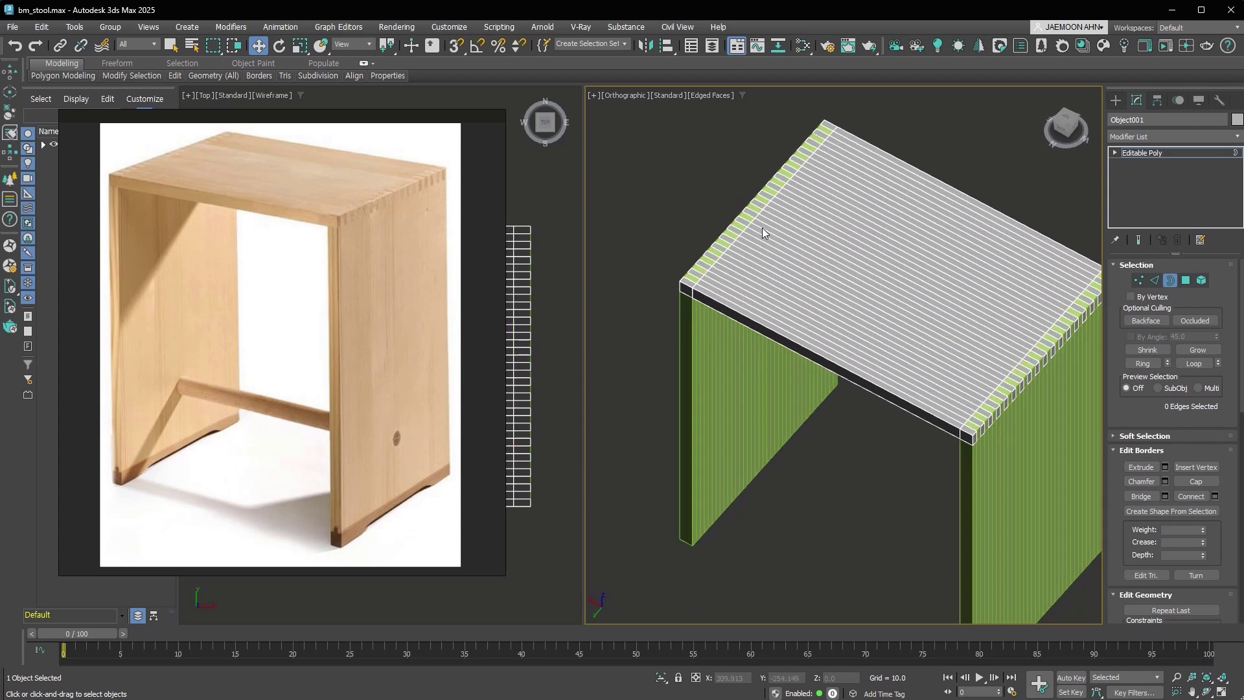
{"action": "middle_click_drag", "start_coordinate": [894, 255], "coordinate": [963, 281], "text": "alt"}
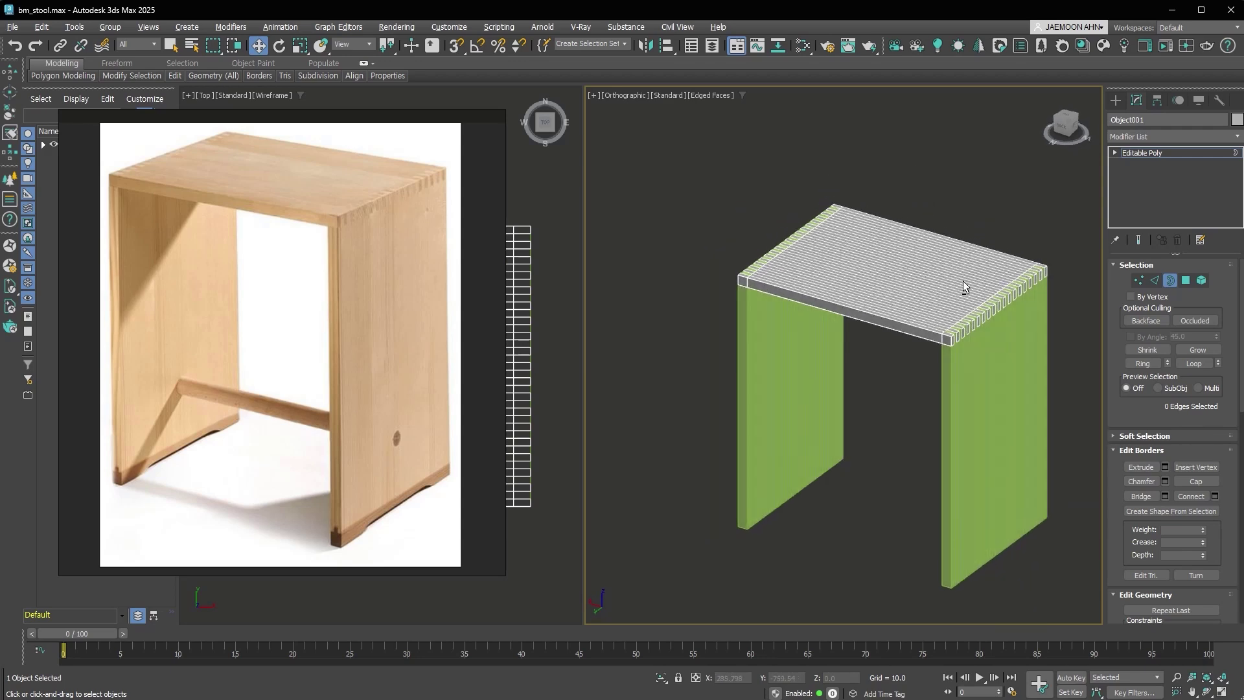
{"action": "scroll", "coordinate": [972, 291], "scroll_direction": "up", "scroll_amount": 2}
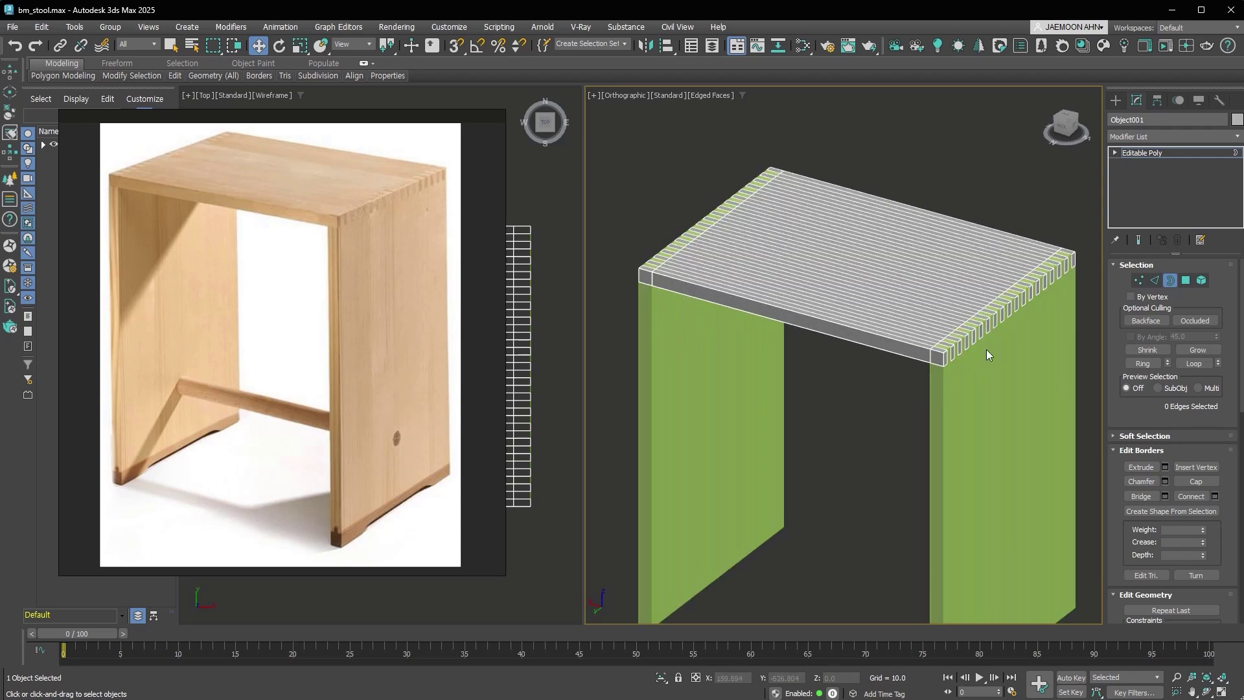
{"action": "scroll", "coordinate": [986, 349], "scroll_direction": "down", "scroll_amount": 2}
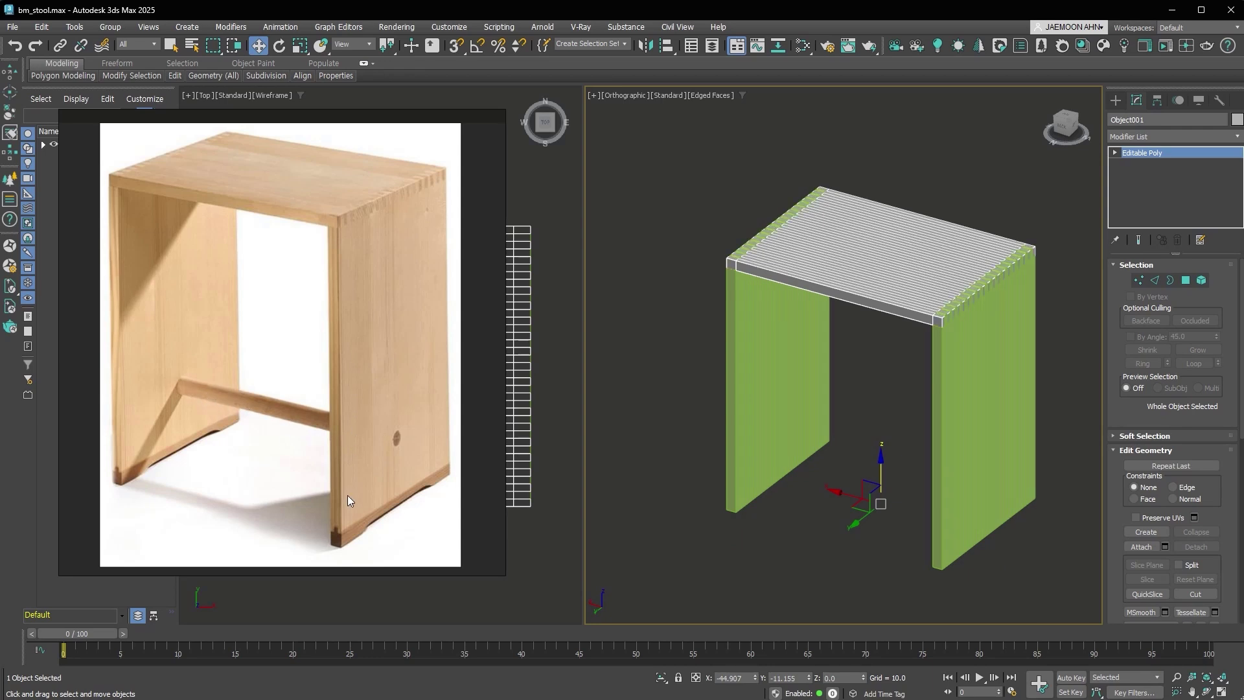
In the front view, draw a snapped straight line between the outer bottom corners of the two side panels
{"action": "scroll", "coordinate": [353, 531], "scroll_direction": "down", "scroll_amount": 5}
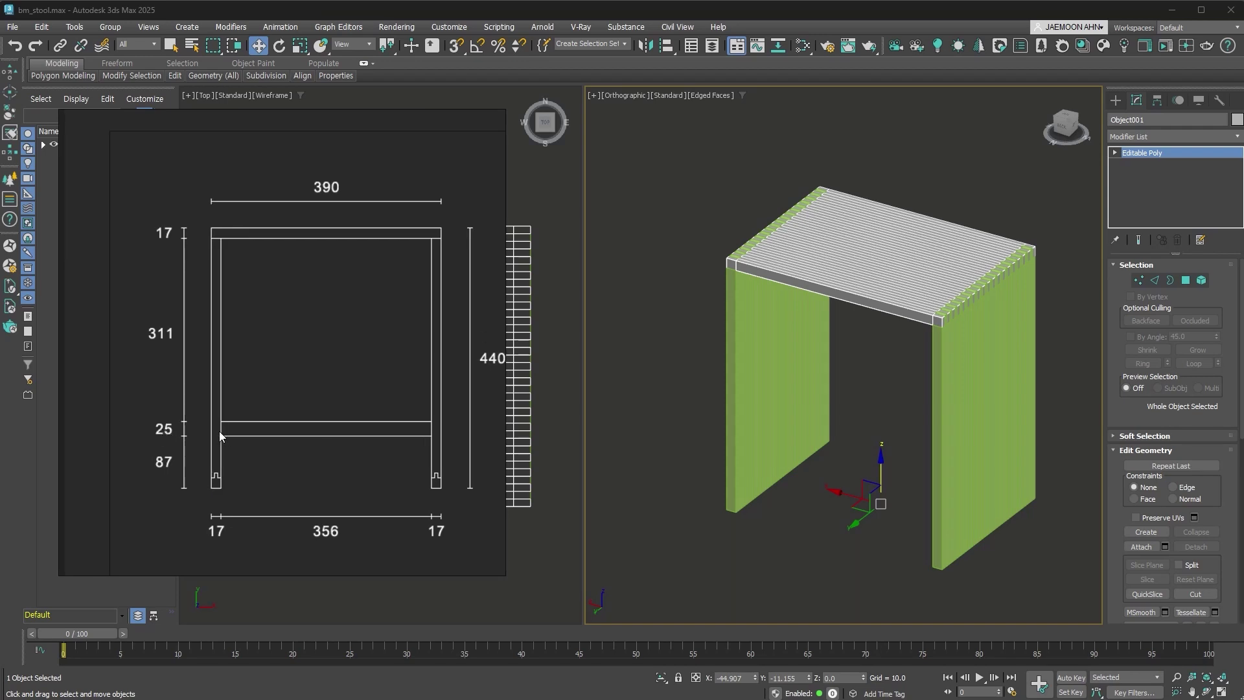
{"action": "key", "text": "f"}
{"action": "scroll", "coordinate": [875, 266], "scroll_direction": "down", "scroll_amount": 3}
{"action": "middle_click_drag", "start_coordinate": [874, 266], "coordinate": [839, 268]}
{"action": "scroll", "coordinate": [835, 269], "scroll_direction": "up", "scroll_amount": 2}
{"action": "left_click", "coordinate": [1115, 100]}
{"action": "left_click", "coordinate": [1132, 120]}
{"action": "left_click", "coordinate": [1140, 203]}
{"action": "key", "text": "s"}
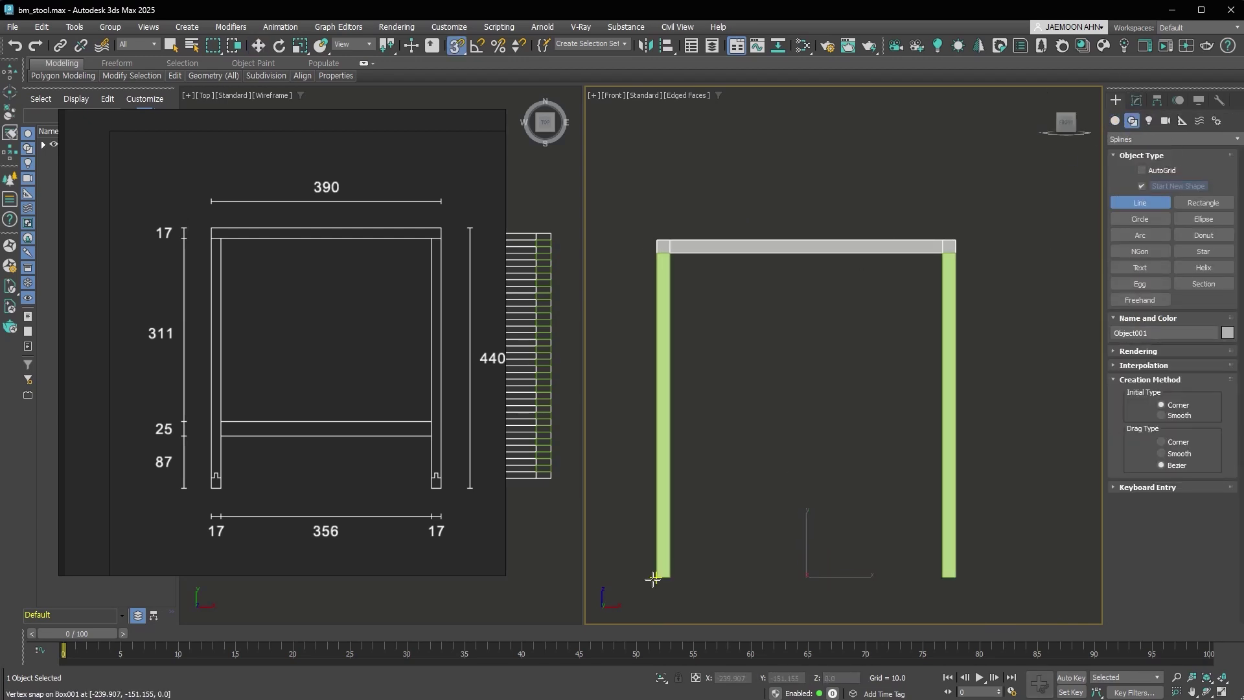
{"action": "left_click", "coordinate": [656, 576]}
{"action": "left_click", "coordinate": [957, 578]}
{"action": "right_click", "coordinate": [958, 579]}
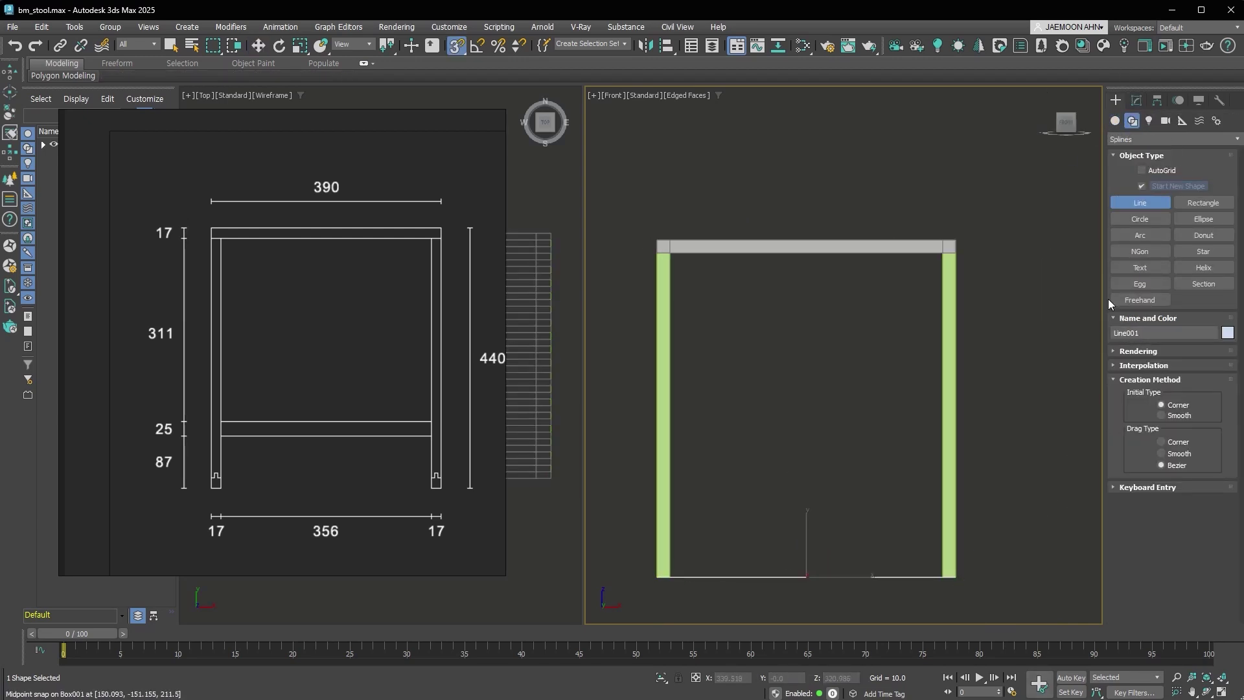
Enable the line in the renderer and viewport as a radial rod with thickness 25 and 46 sides
{"action": "left_click", "coordinate": [1136, 101]}
{"action": "left_click", "coordinate": [1153, 265]}
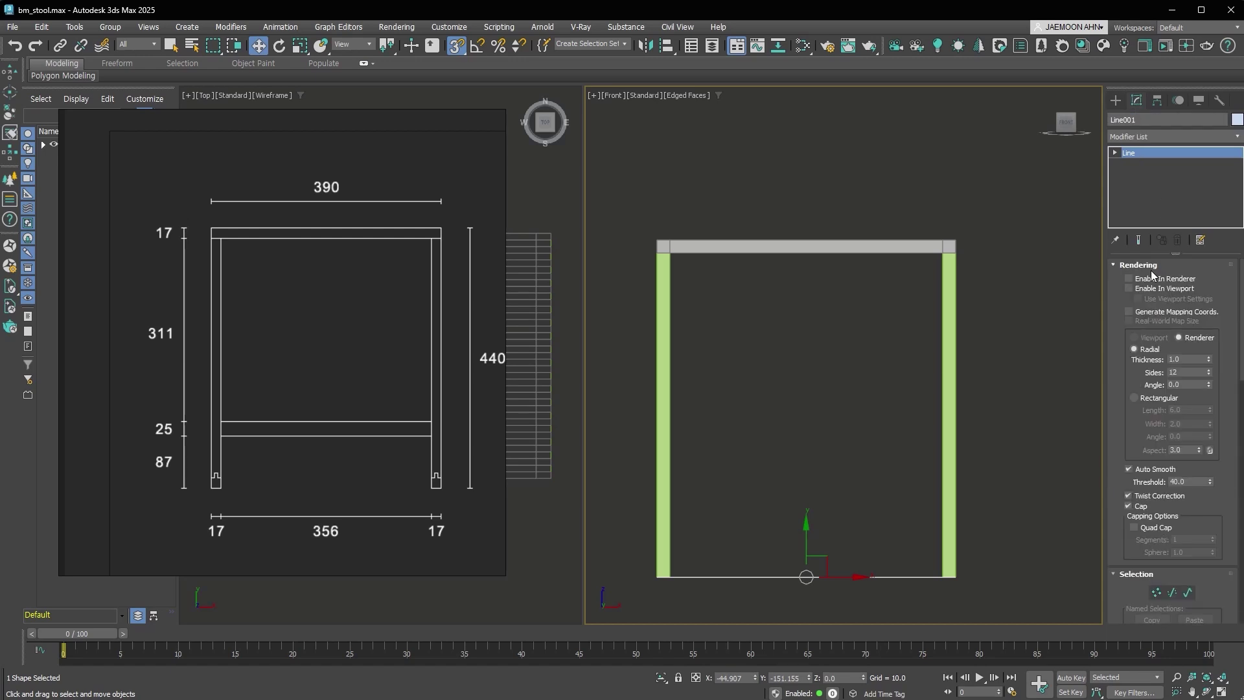
{"action": "left_click", "coordinate": [1150, 288]}
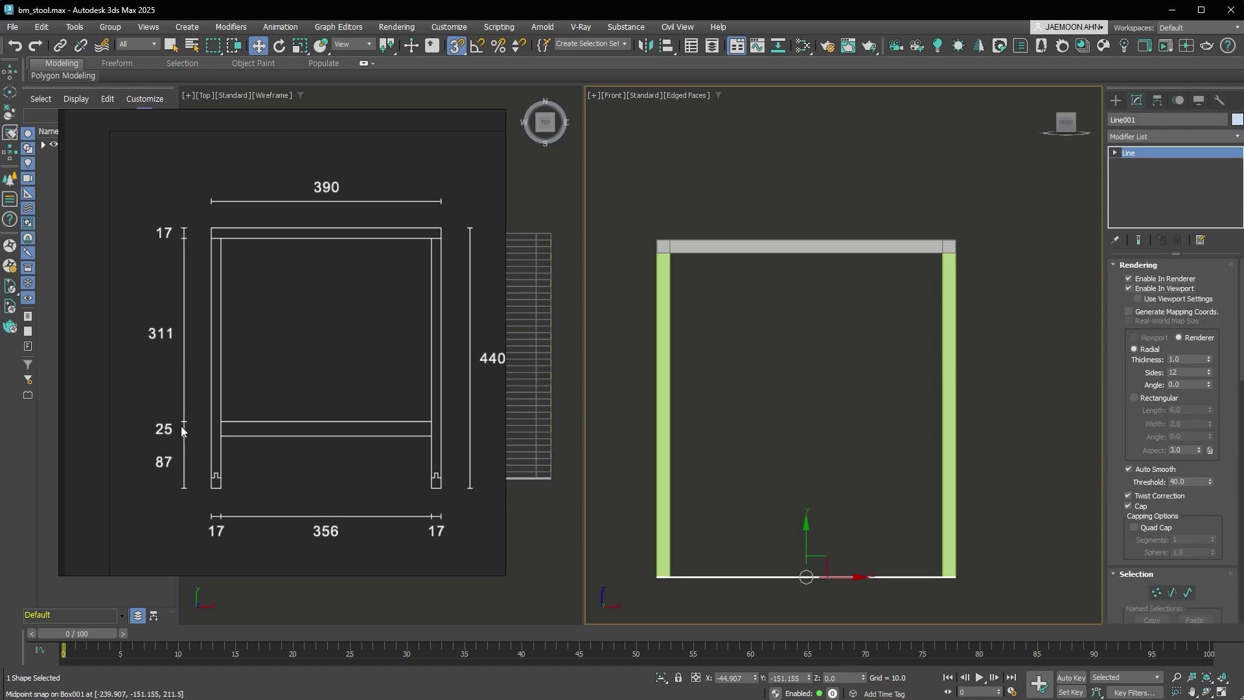
{"action": "left_click", "coordinate": [1189, 361]}
{"action": "key", "text": "Tab"}
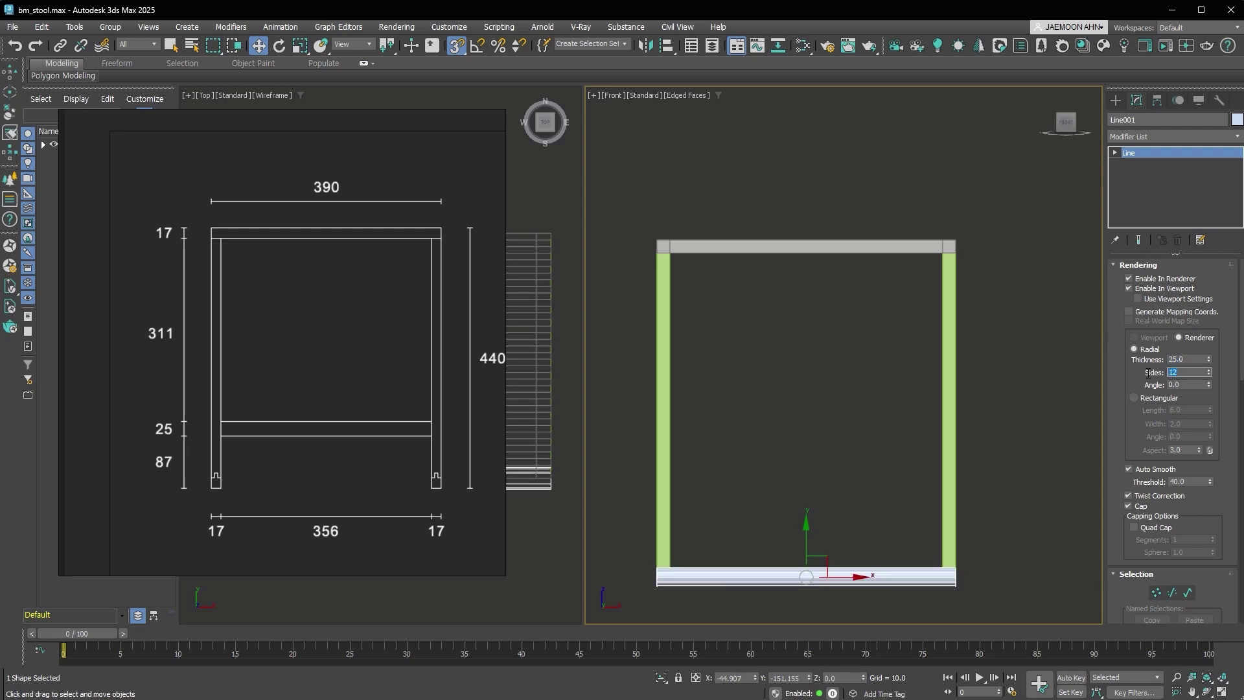
{"action": "type", "text": "30"}
{"action": "key", "text": "Return"}
{"action": "left_click_drag", "start_coordinate": [806, 576], "coordinate": [805, 490]}
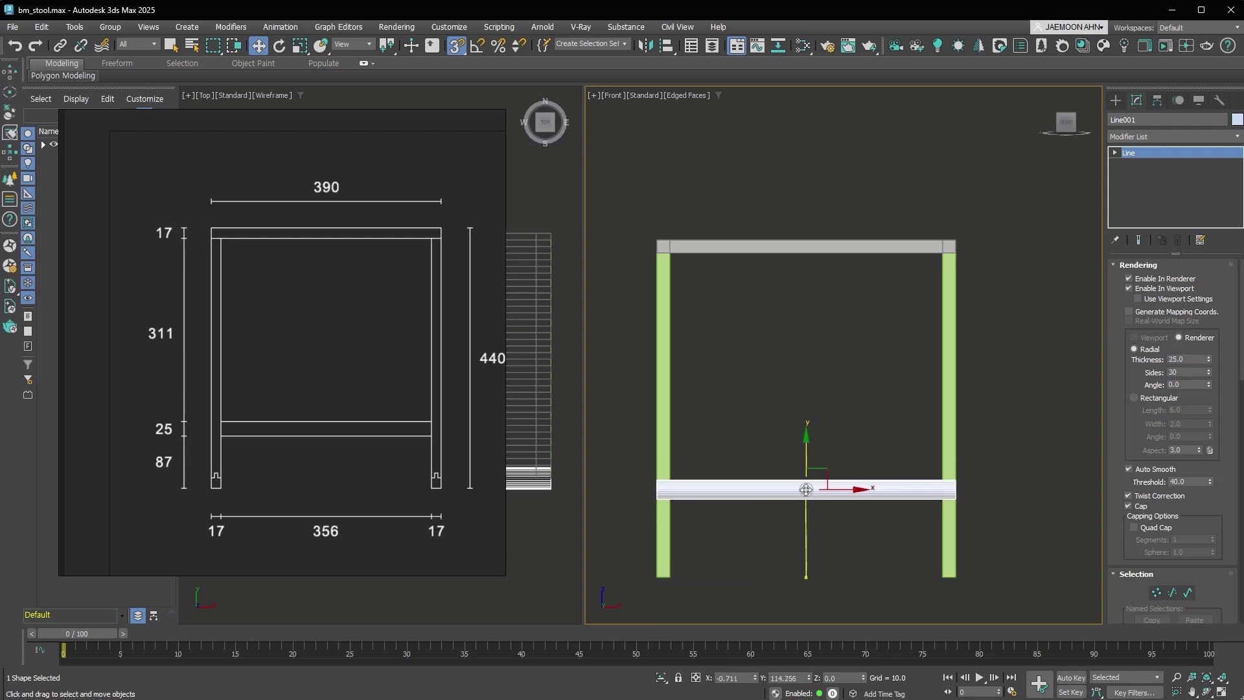
{"action": "type", "text": "46"}
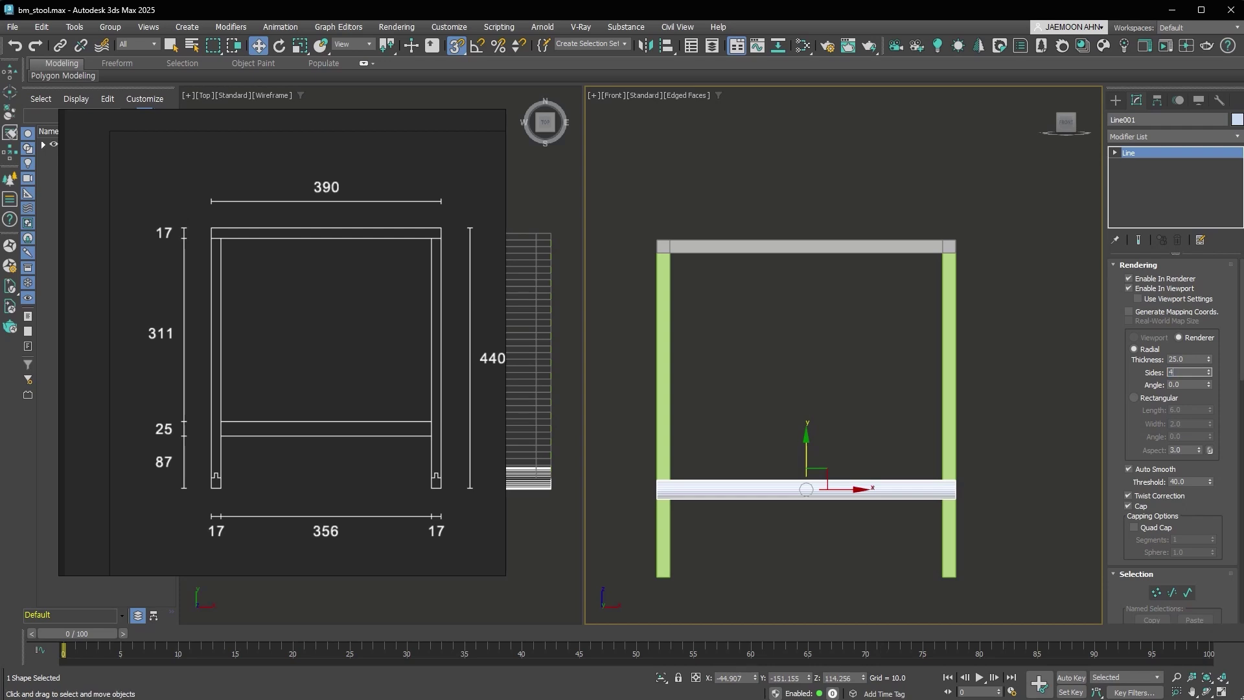
{"action": "key", "text": "Return"}
Return the rod to the panels' bottom edge and raise it vertically by a relative offset of 100
{"action": "left_click_drag", "start_coordinate": [800, 457], "coordinate": [650, 575]}
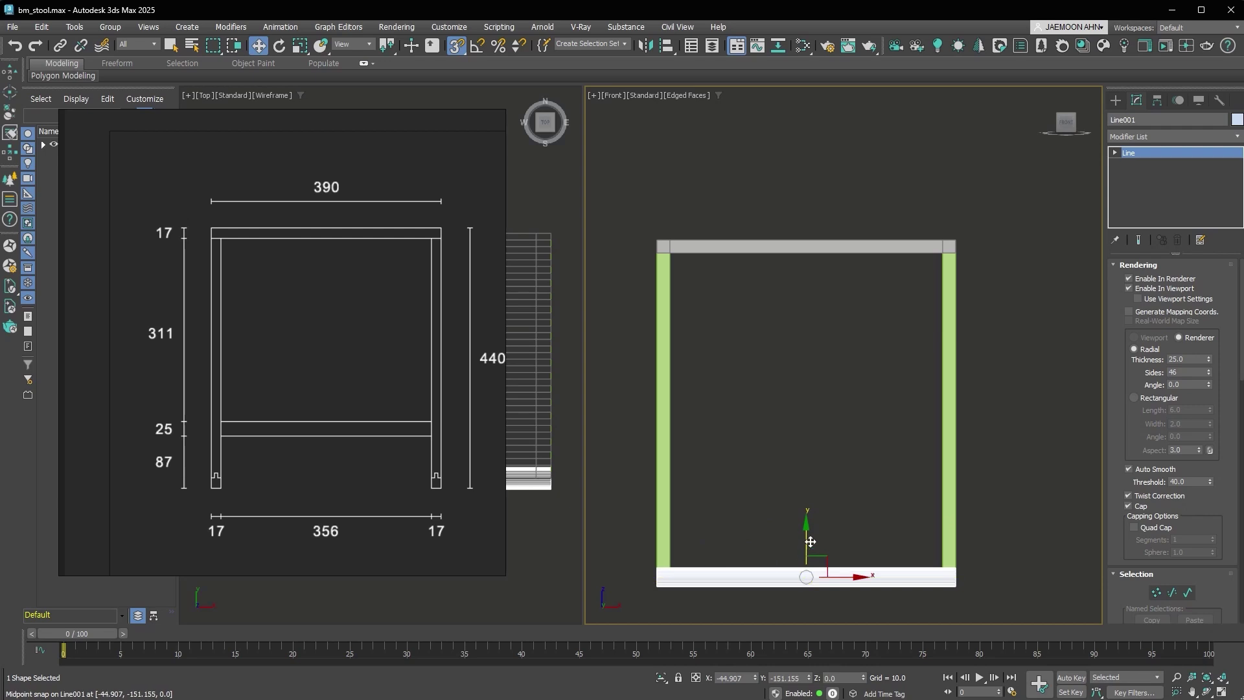
{"action": "left_click", "coordinate": [695, 677]}
{"action": "left_click", "coordinate": [788, 677]}
{"action": "type", "text": "100"}
{"action": "key", "text": "Return"}
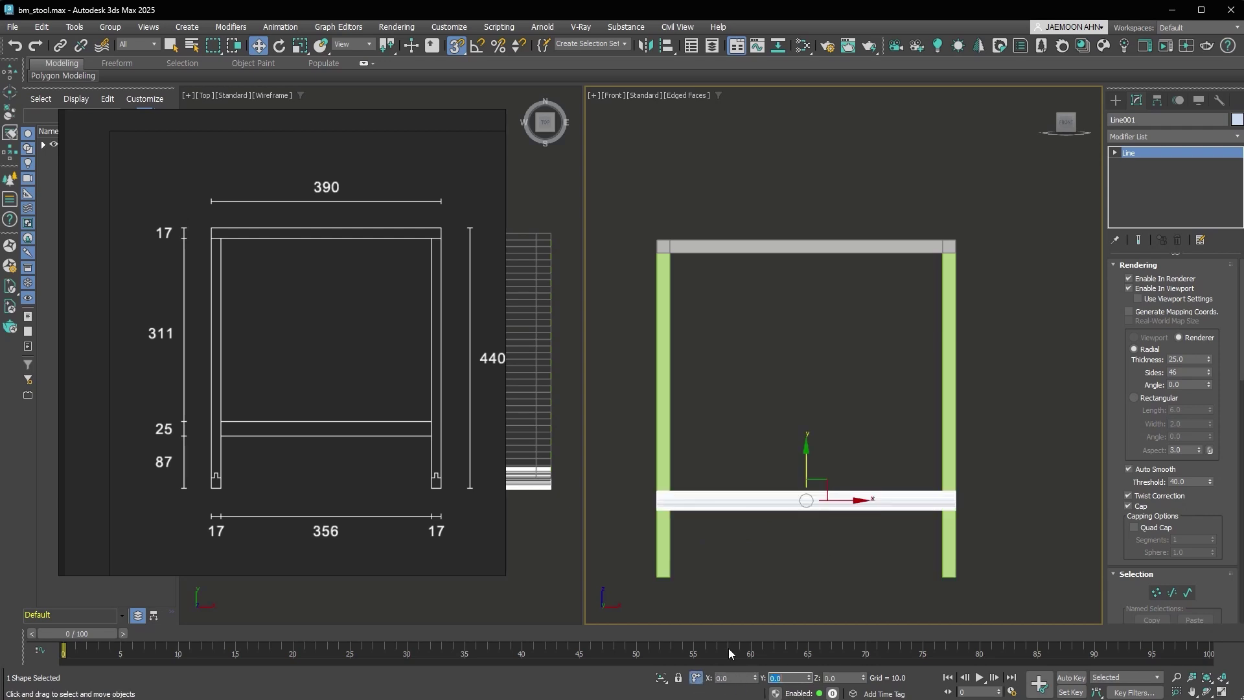
Align the rod's center to the side panels in world Y position only
{"action": "middle_click_drag", "start_coordinate": [775, 472], "coordinate": [836, 515], "text": "alt"}
{"action": "scroll", "coordinate": [686, 395], "scroll_direction": "down", "scroll_amount": 3}
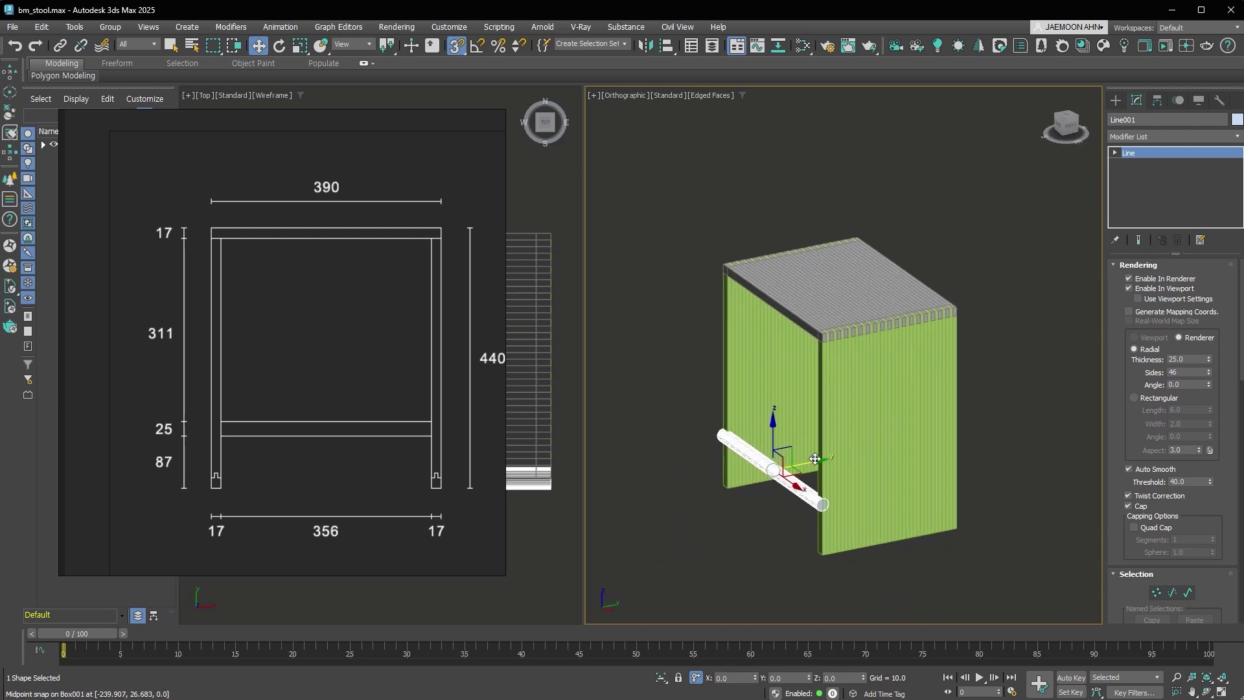
{"action": "key", "text": "alt+a"}
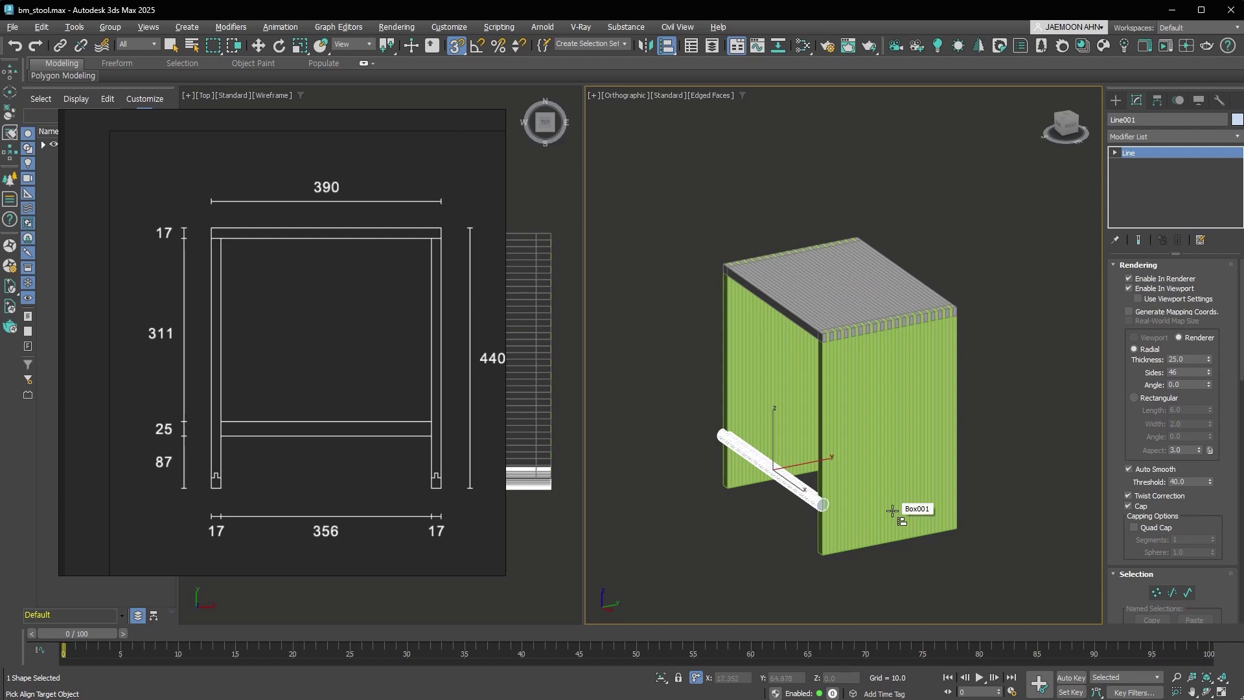
{"action": "left_click", "coordinate": [892, 511]}
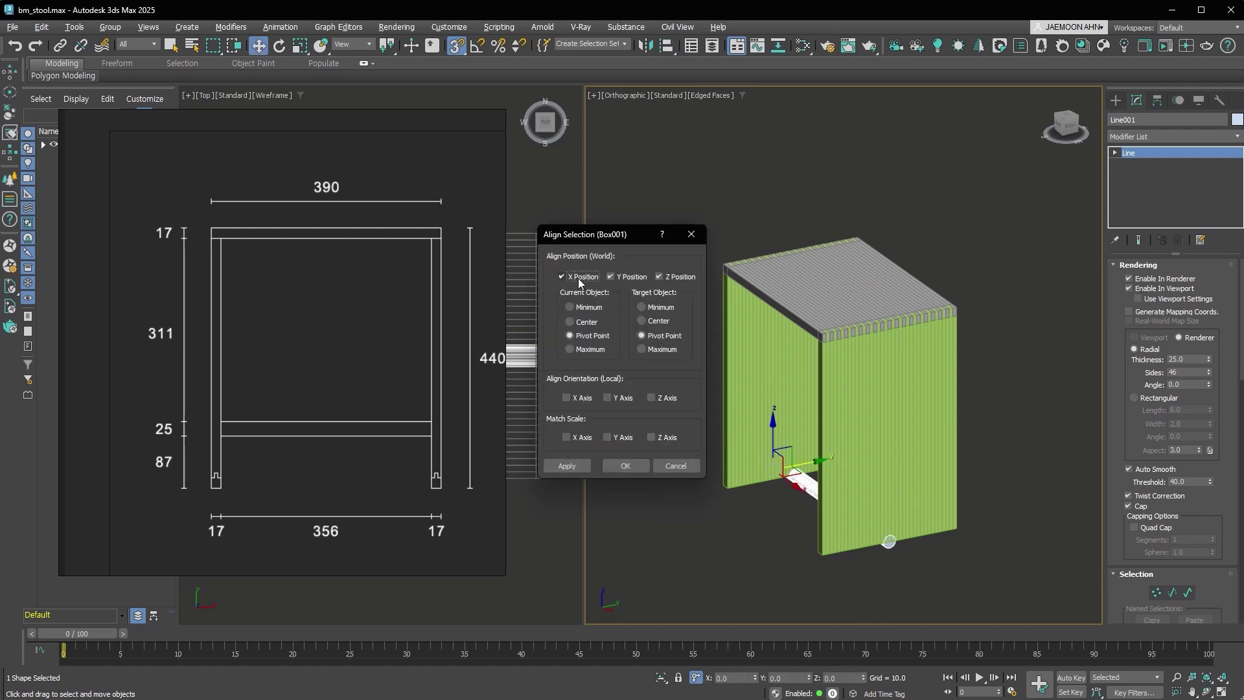
{"action": "left_click", "coordinate": [660, 277]}
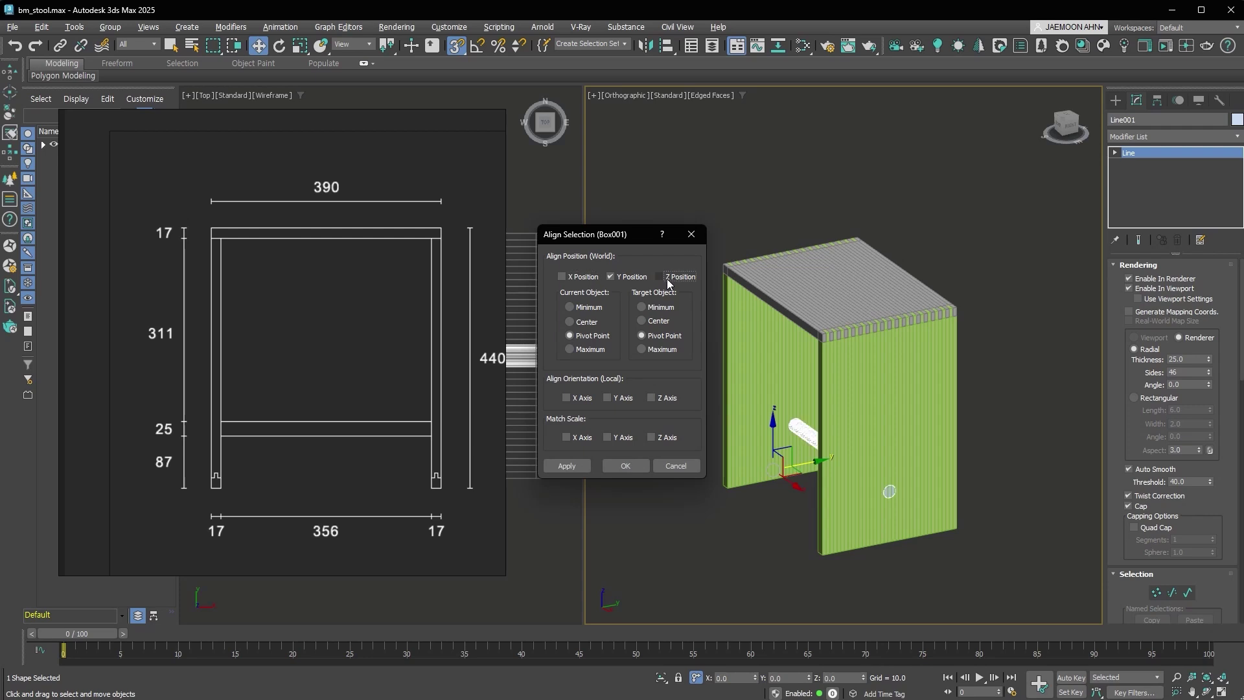
{"action": "left_click", "coordinate": [597, 322]}
{"action": "left_click", "coordinate": [625, 465]}
Draw a snapped line through the four bottom corners of the side panels in the front view, with renderer and viewport display disabled
{"action": "key", "text": "f"}
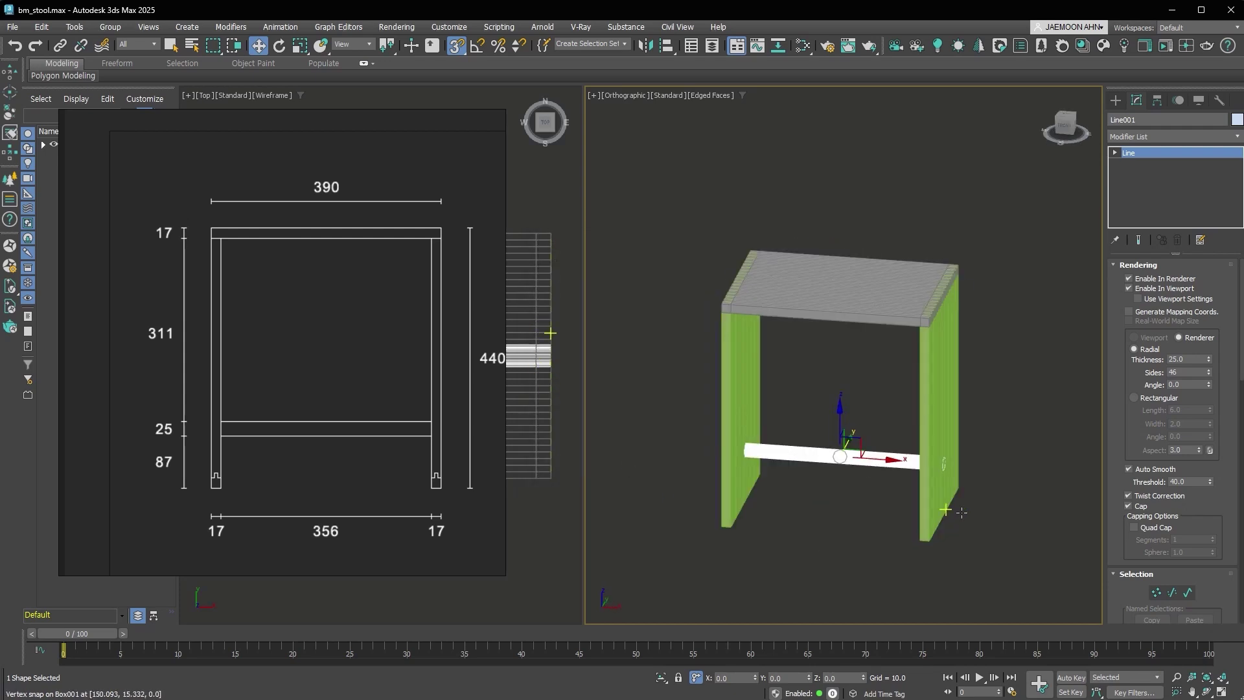
{"action": "left_click", "coordinate": [818, 546]}
{"action": "key", "text": "z"}
{"action": "middle_click_drag", "start_coordinate": [892, 467], "coordinate": [887, 452]}
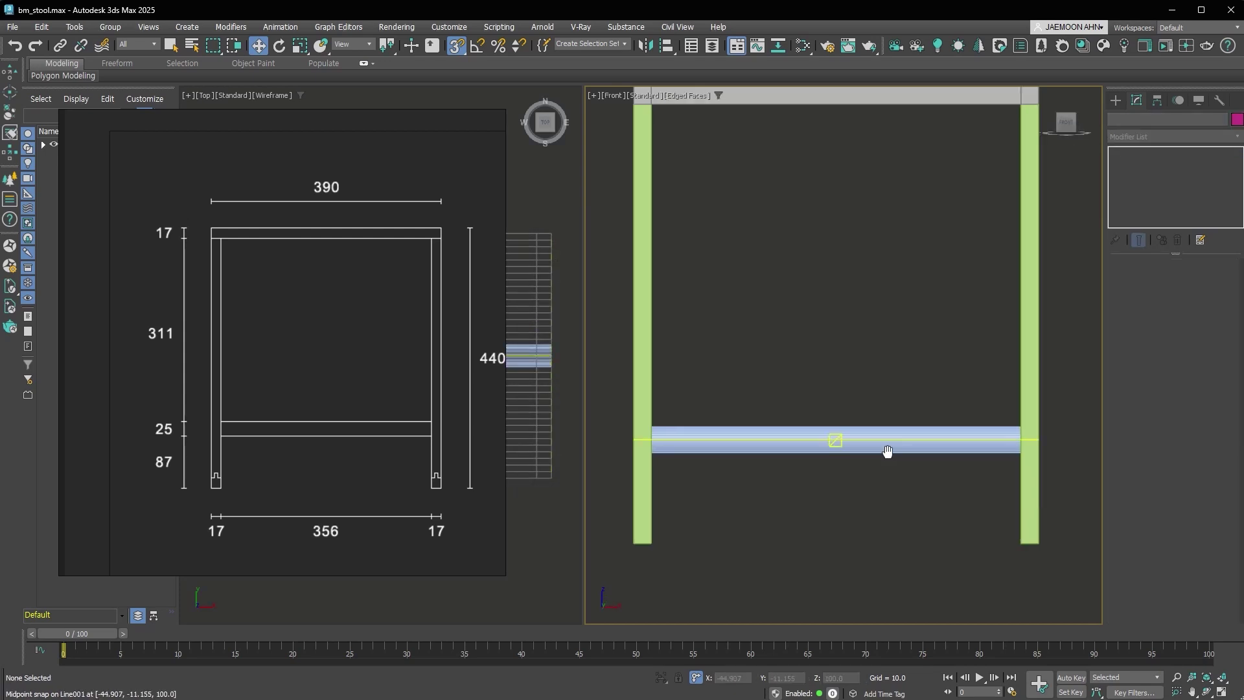
{"action": "left_click", "coordinate": [1115, 100]}
{"action": "left_click", "coordinate": [1139, 203]}
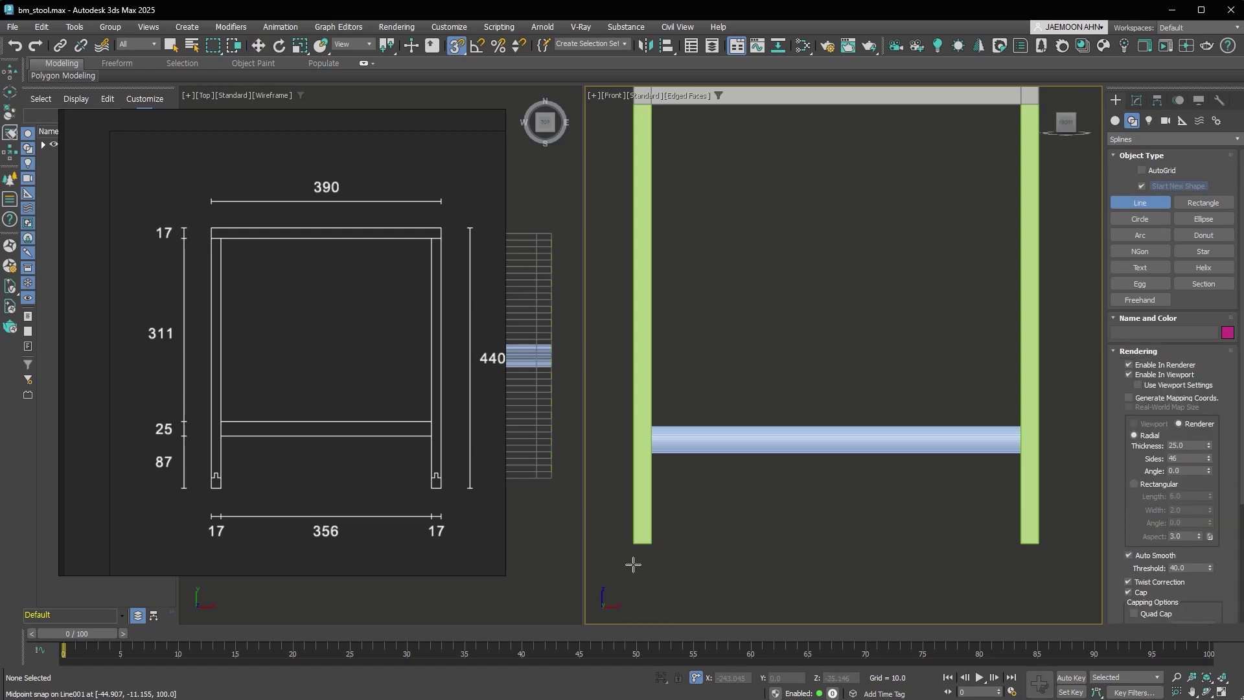
{"action": "left_click", "coordinate": [634, 544]}
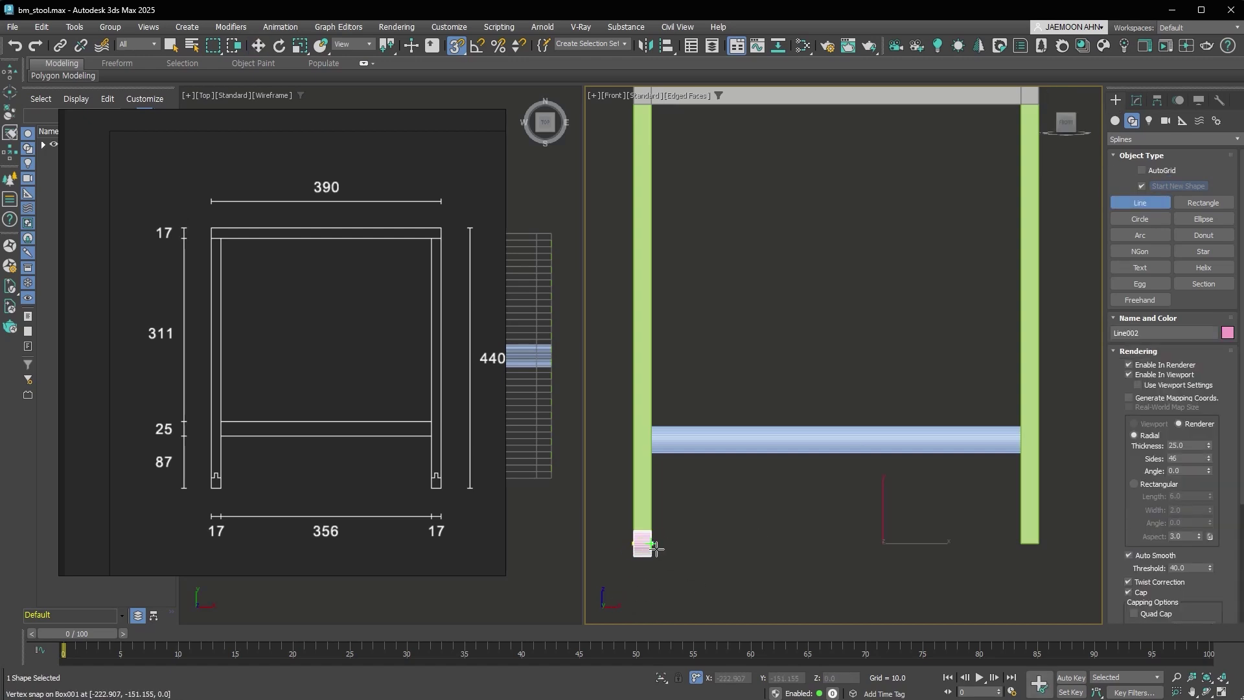
{"action": "left_click", "coordinate": [1043, 541]}
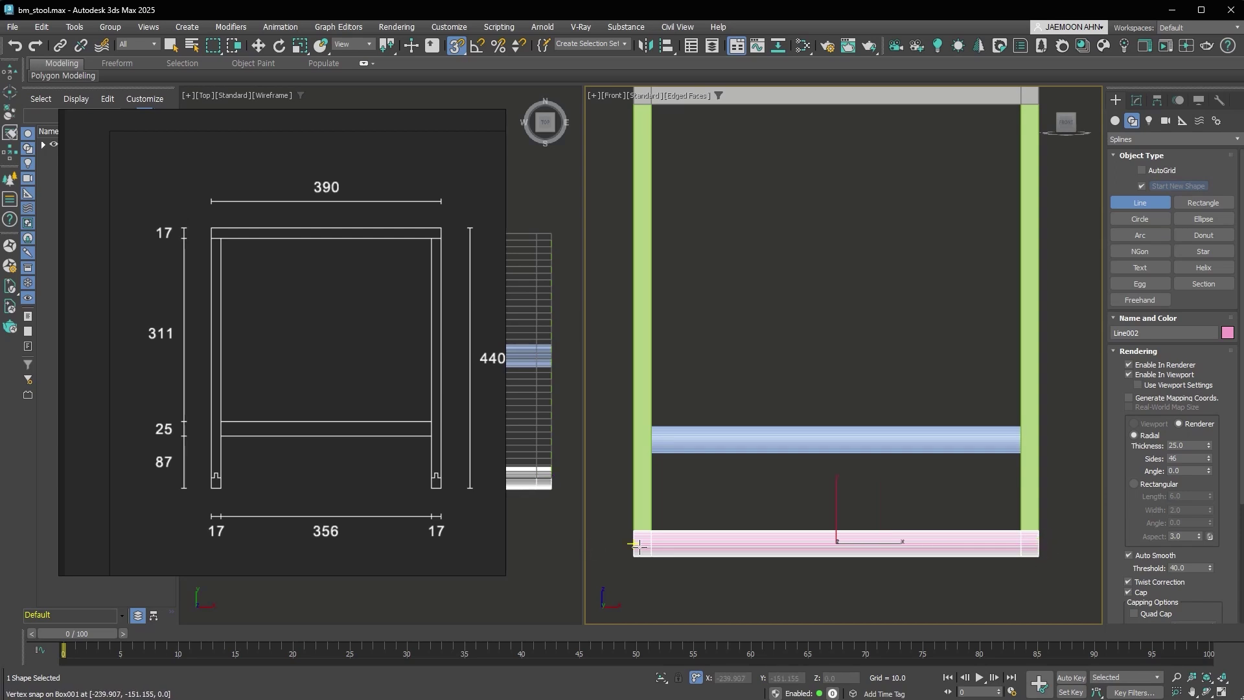
{"action": "right_click", "coordinate": [988, 539]}
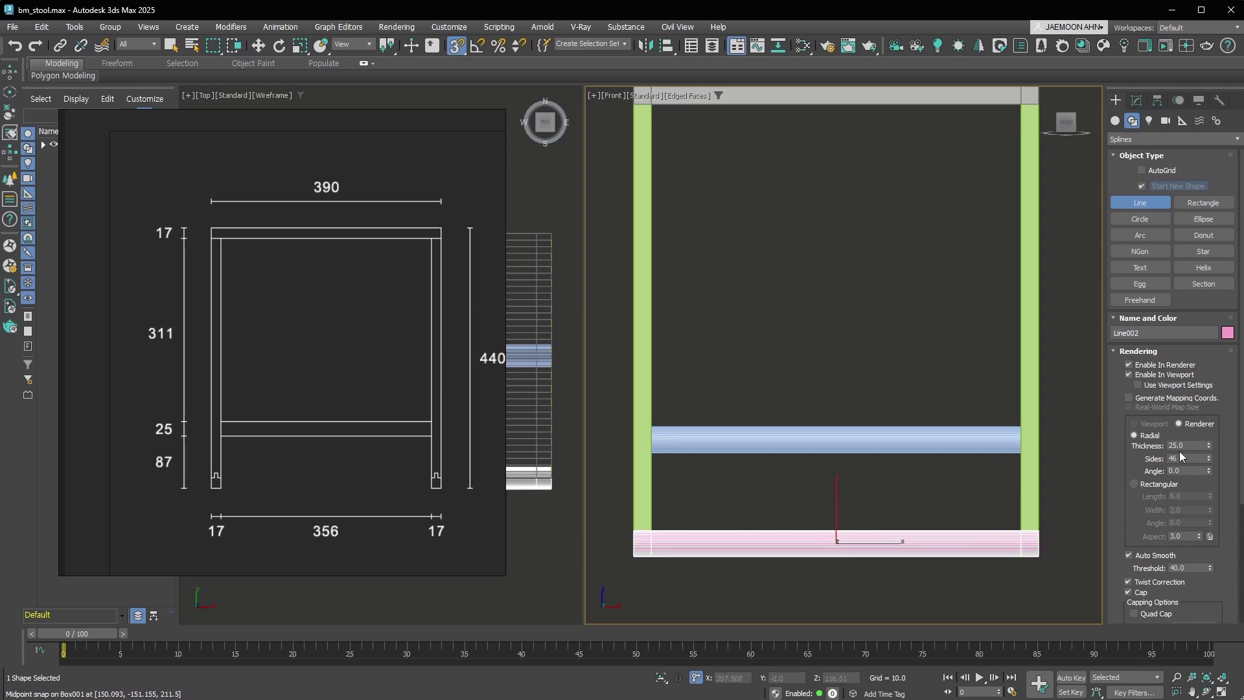
{"action": "left_click", "coordinate": [1161, 367]}
{"action": "left_click", "coordinate": [1157, 375]}
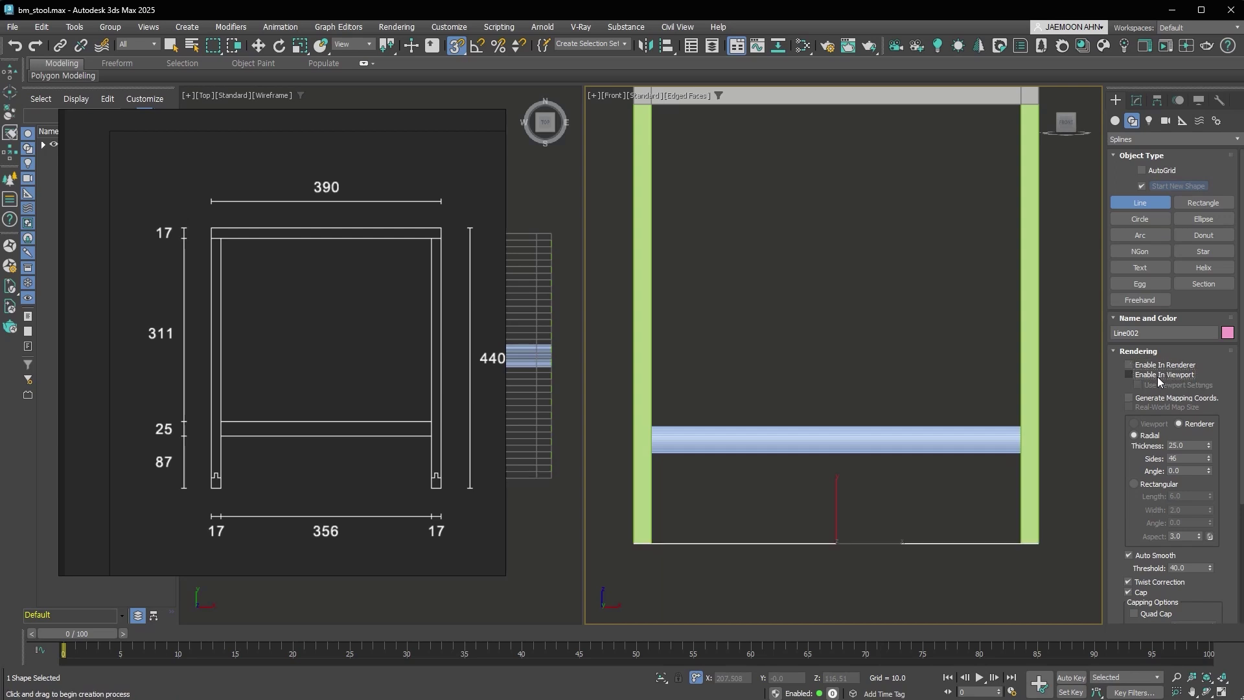
Delete the new line's middle segment between the panels, keeping only the short segments beneath each side
{"action": "left_click", "coordinate": [1137, 101]}
{"action": "left_click", "coordinate": [1140, 174]}
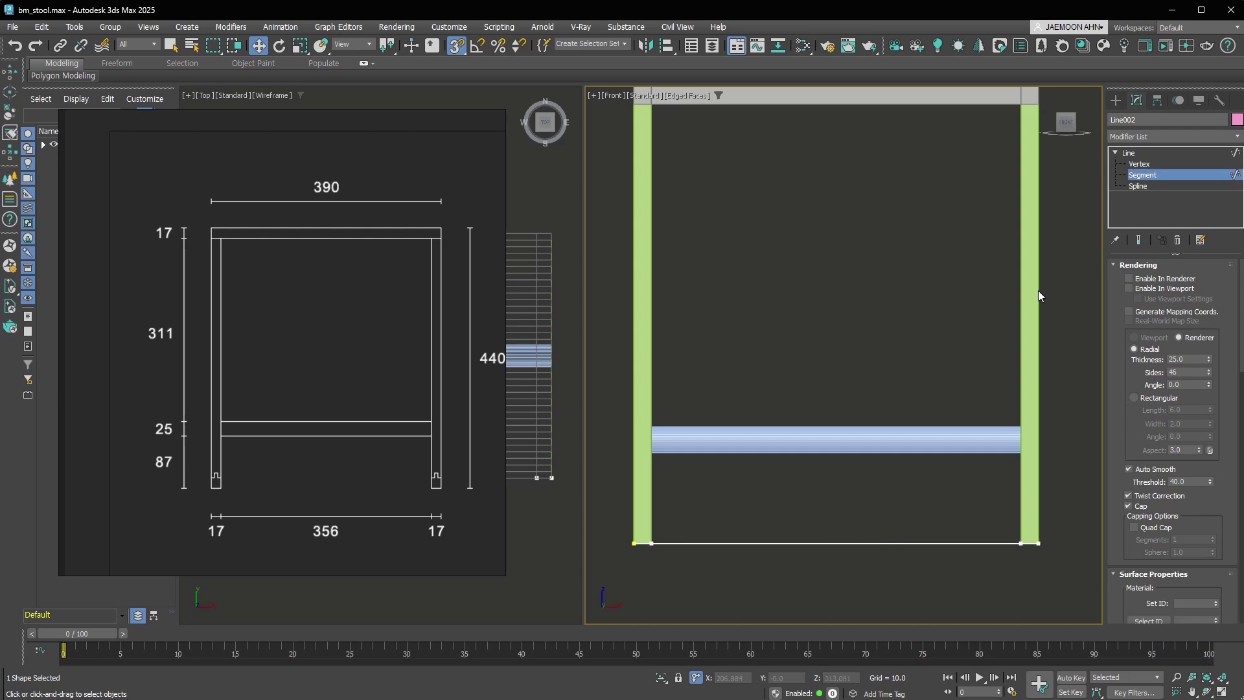
{"action": "left_click_drag", "start_coordinate": [815, 482], "coordinate": [794, 425]}
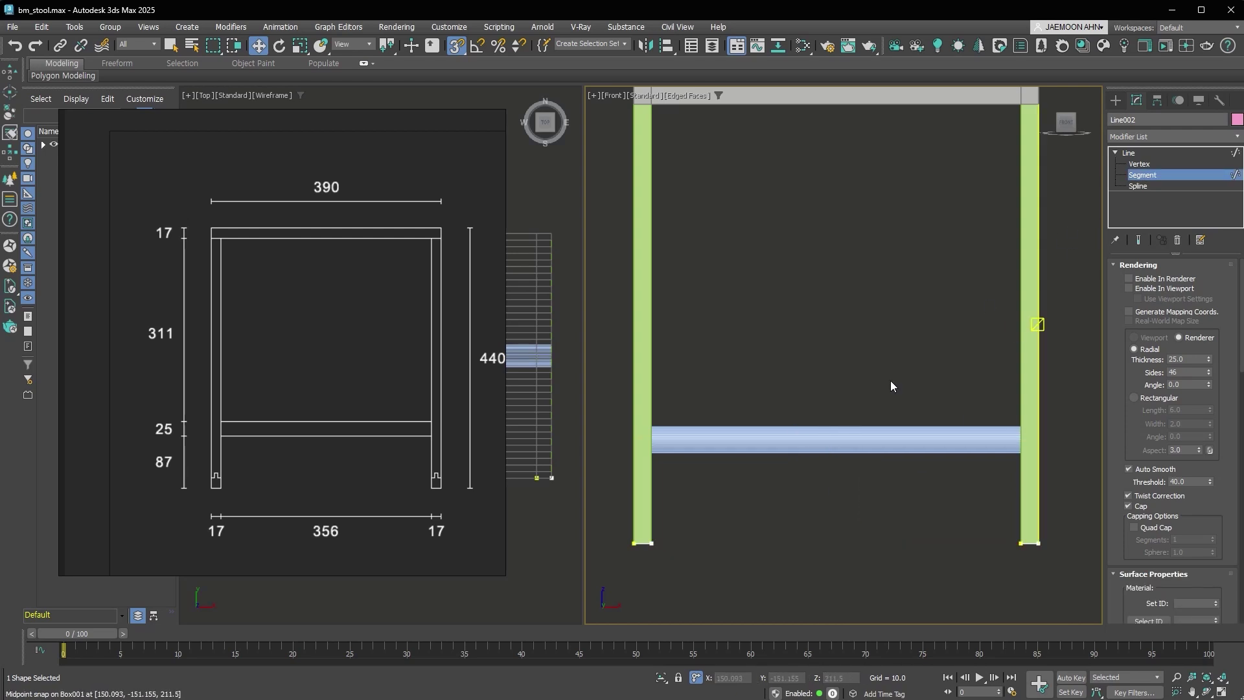
Extrude the short segments beneath both side panels upward, with snapping off, to form the foot outlines
{"action": "left_click_drag", "start_coordinate": [595, 513], "coordinate": [1115, 563]}
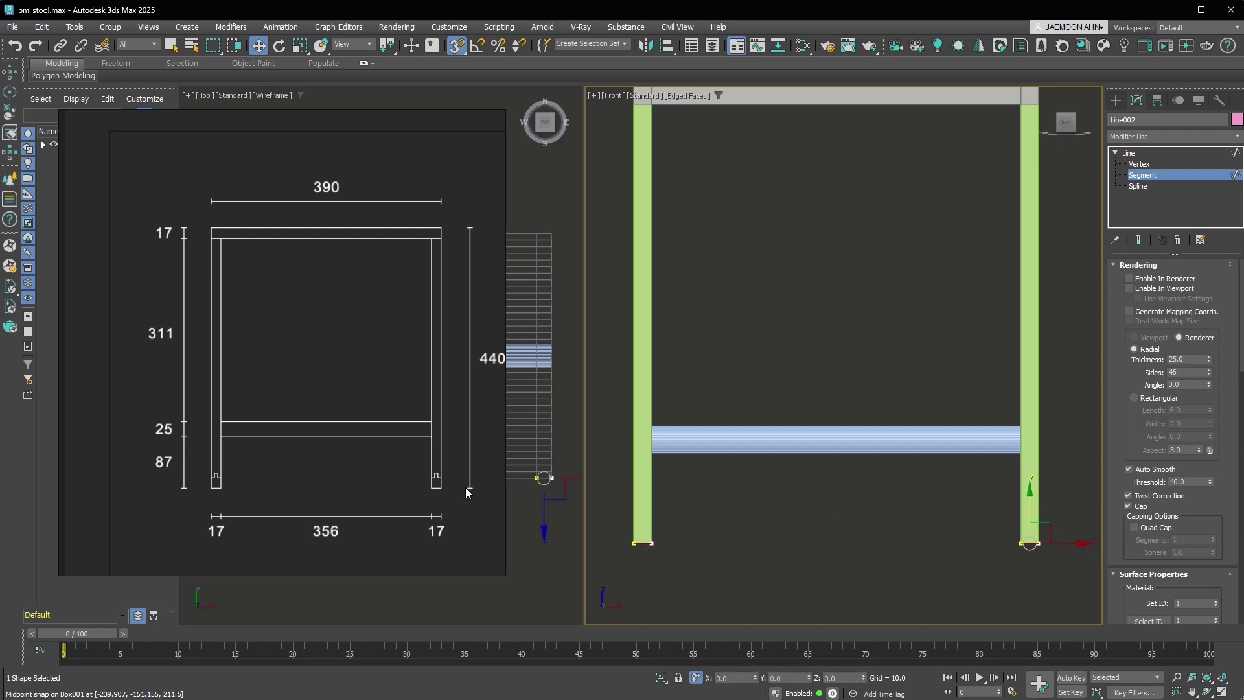
{"action": "scroll", "coordinate": [447, 505], "scroll_direction": "up", "scroll_amount": 4}
{"action": "scroll", "coordinate": [921, 500], "scroll_direction": "up", "scroll_amount": 3}
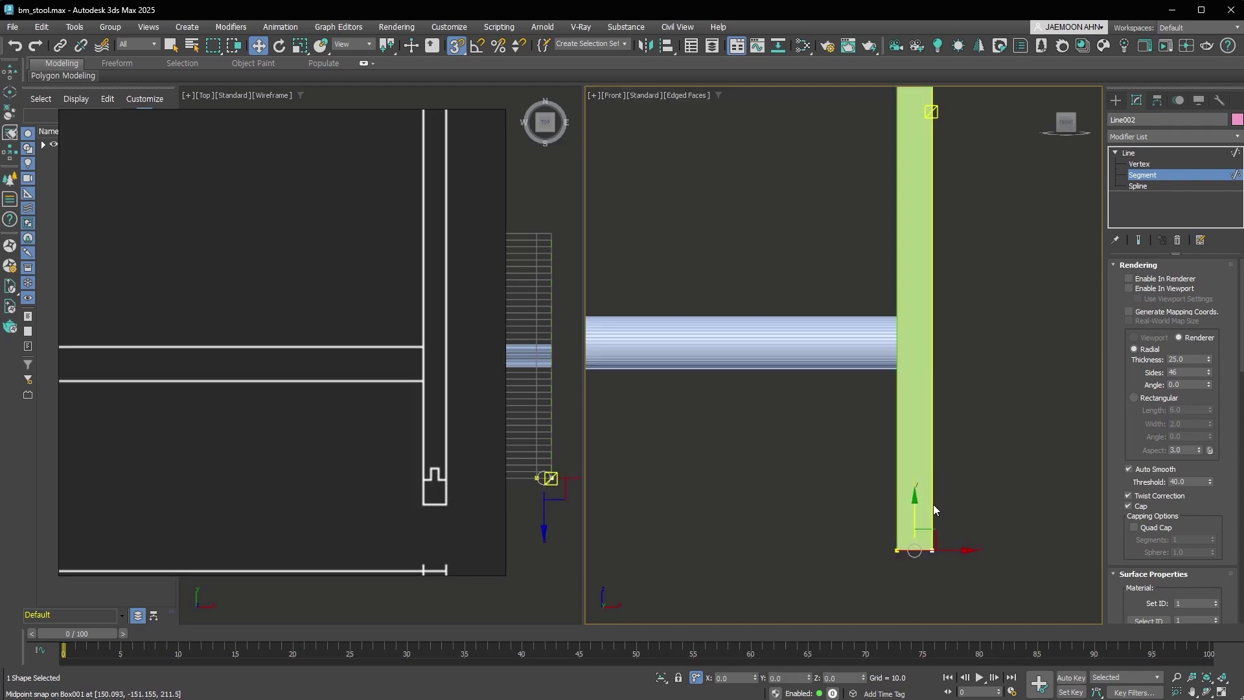
{"action": "left_click_drag", "start_coordinate": [916, 513], "coordinate": [957, 474]}
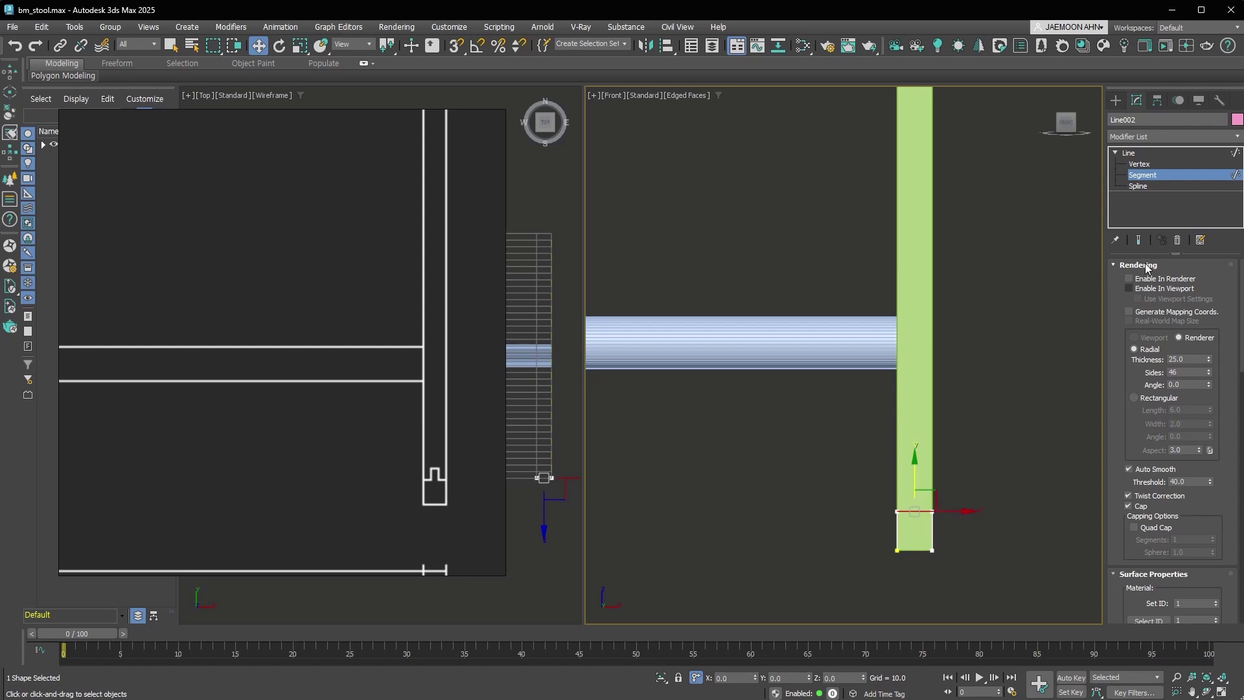
Set the segment division count to 2 and convert all vertices of the foot outlines to Corner type
{"action": "left_click", "coordinate": [1144, 263]}
{"action": "scroll", "coordinate": [1140, 543], "scroll_direction": "down", "scroll_amount": 10}
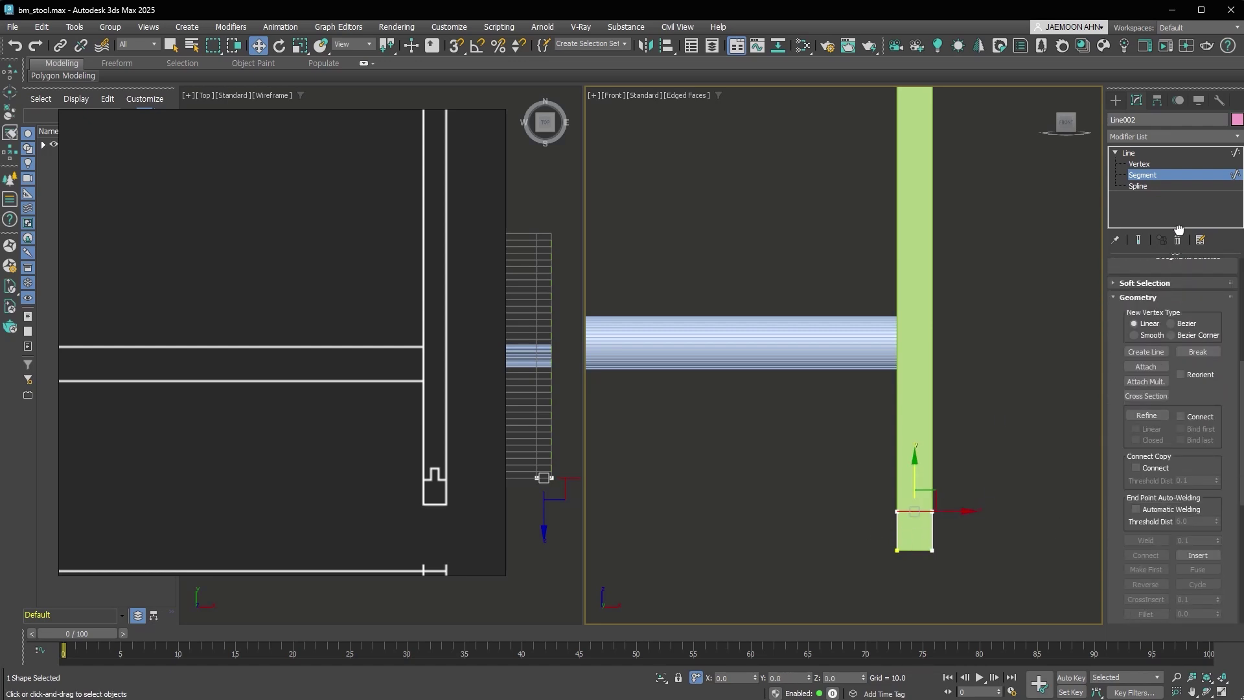
{"action": "left_click", "coordinate": [1218, 505]}
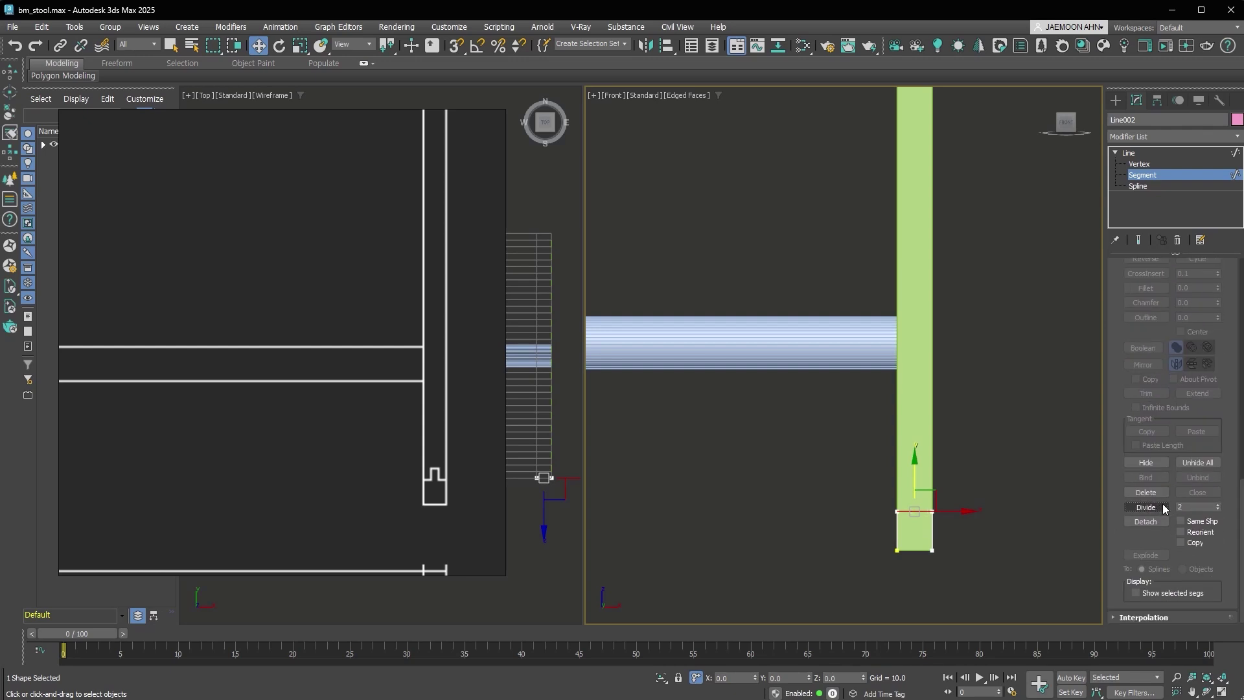
{"action": "left_click", "coordinate": [1138, 164]}
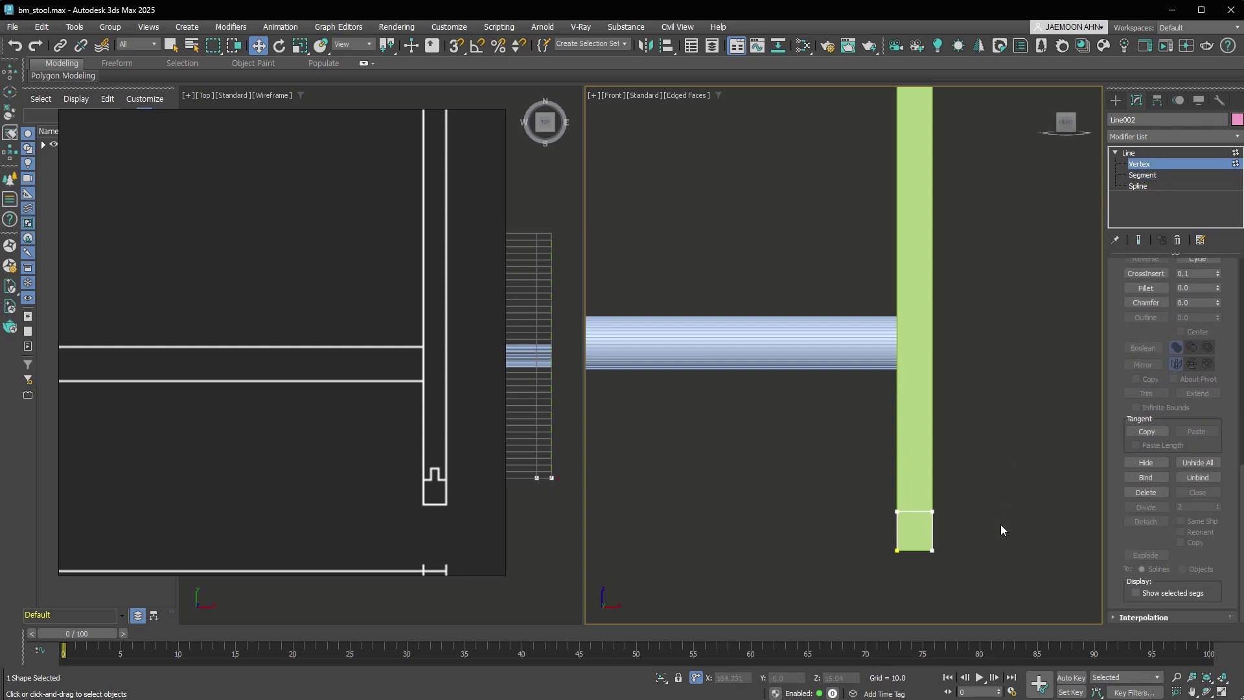
{"action": "left_click", "coordinate": [931, 549]}
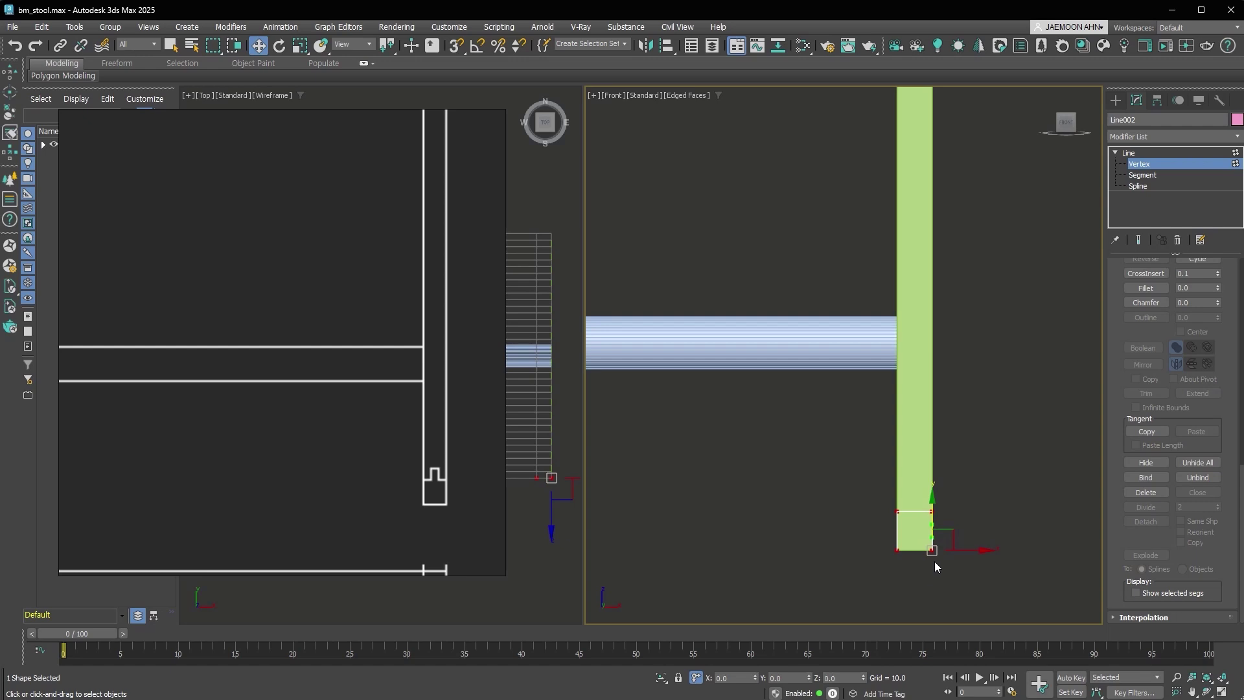
{"action": "scroll", "coordinate": [934, 561], "scroll_direction": "up", "scroll_amount": 4}
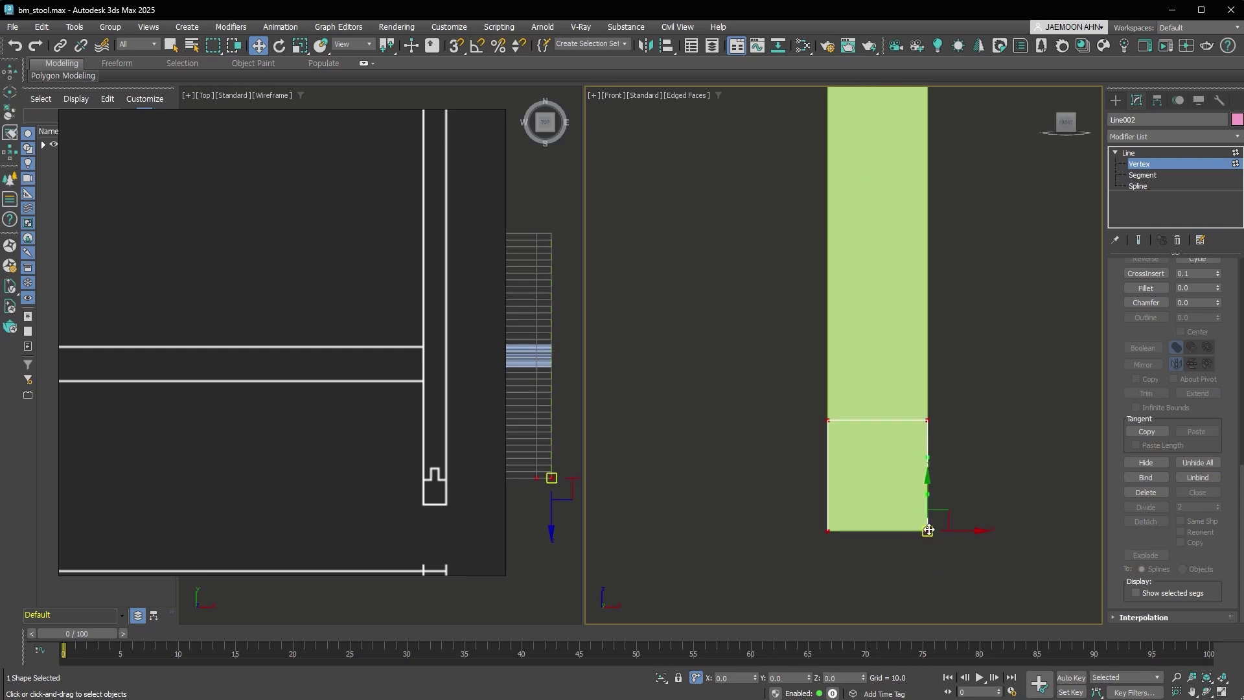
{"action": "right_click", "coordinate": [927, 530]}
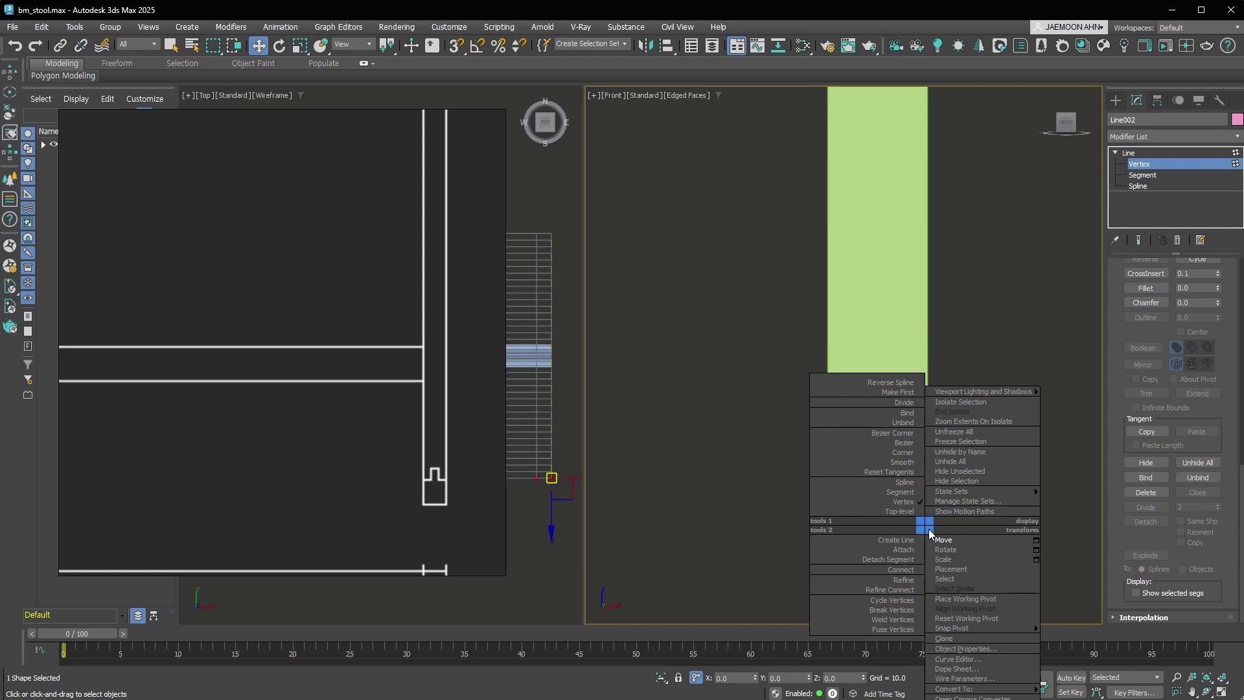
{"action": "left_click", "coordinate": [909, 455]}
Divide the upper horizontal segments of the foot outlines using 2 divisions
{"action": "left_click", "coordinate": [1142, 175]}
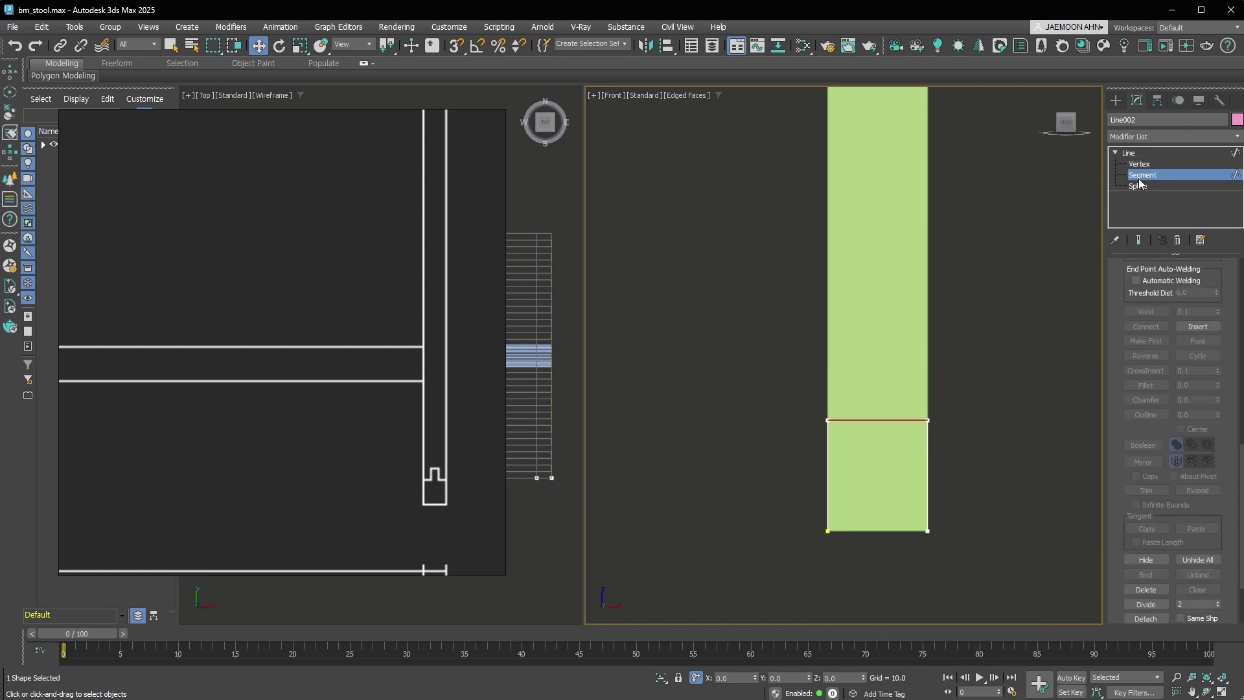
{"action": "scroll", "coordinate": [1228, 395], "scroll_direction": "down", "scroll_amount": 3}
{"action": "left_click", "coordinate": [1157, 508]}
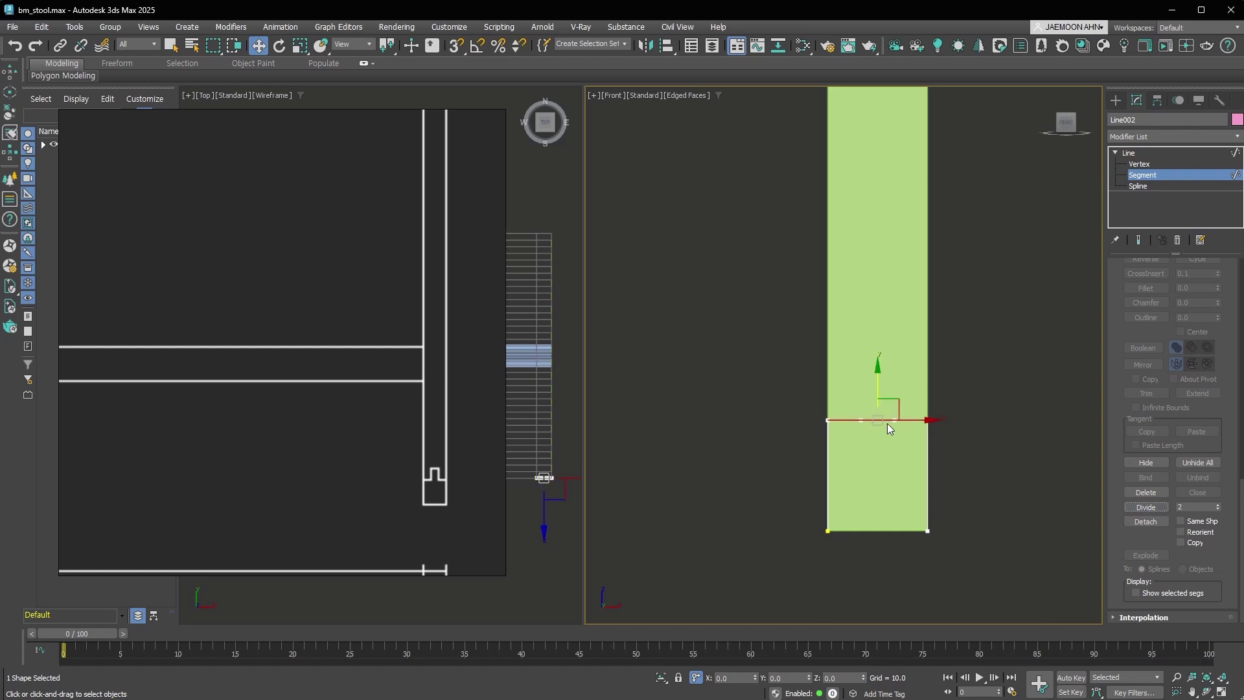
Raise the middle third of the foot outlines' upper edge to form a rectangular tongue like the one in the dimension drawing
{"action": "scroll", "coordinate": [877, 438], "scroll_direction": "down", "scroll_amount": 4}
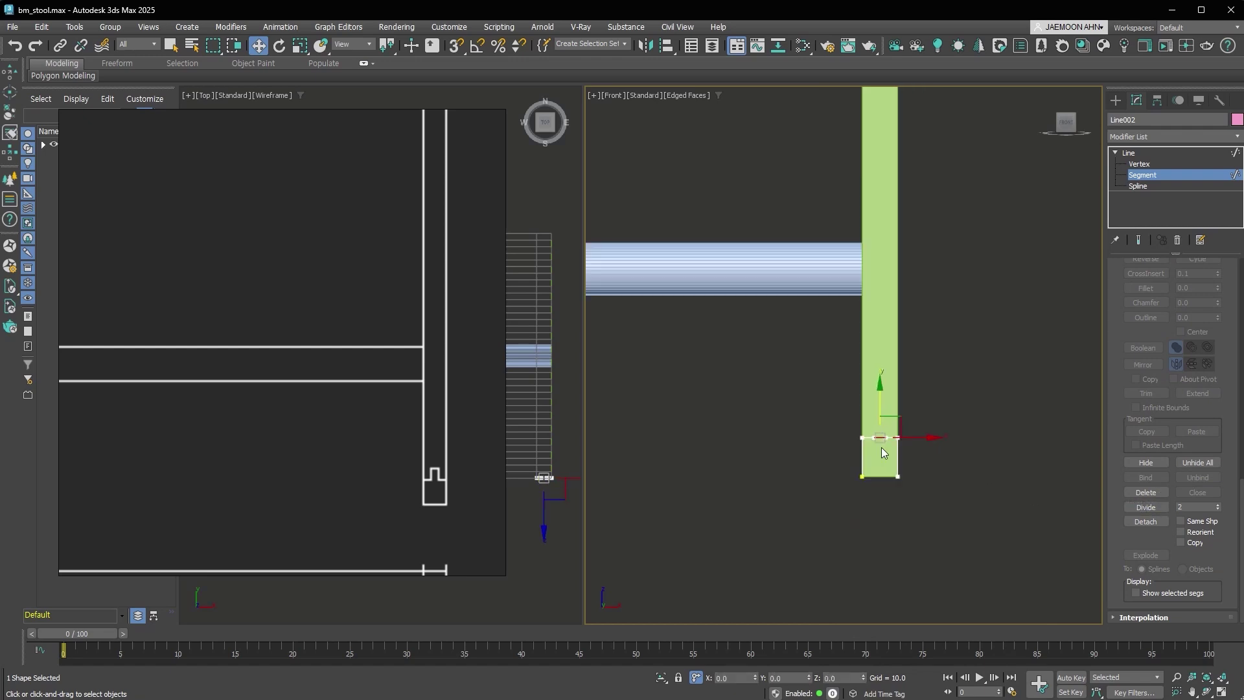
{"action": "middle_click_drag", "start_coordinate": [953, 485], "coordinate": [1094, 477]}
{"action": "scroll", "coordinate": [1037, 434], "scroll_direction": "up", "scroll_amount": 8}
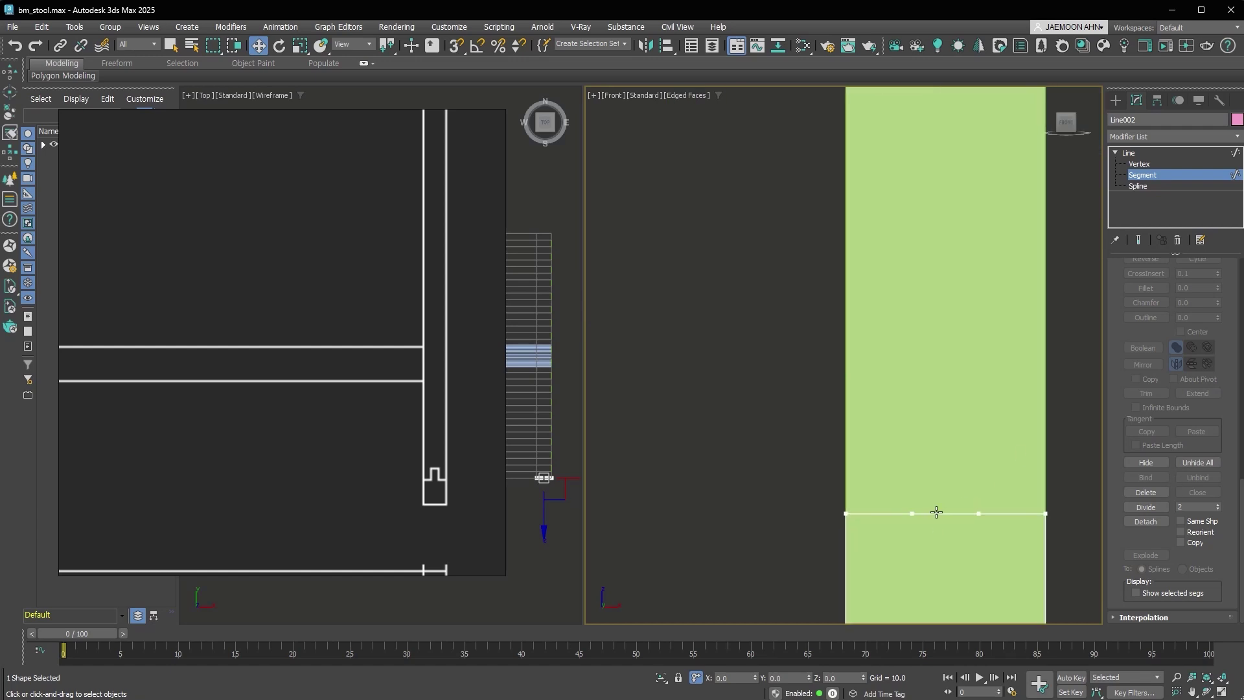
{"action": "left_click_drag", "start_coordinate": [952, 488], "coordinate": [954, 386]}
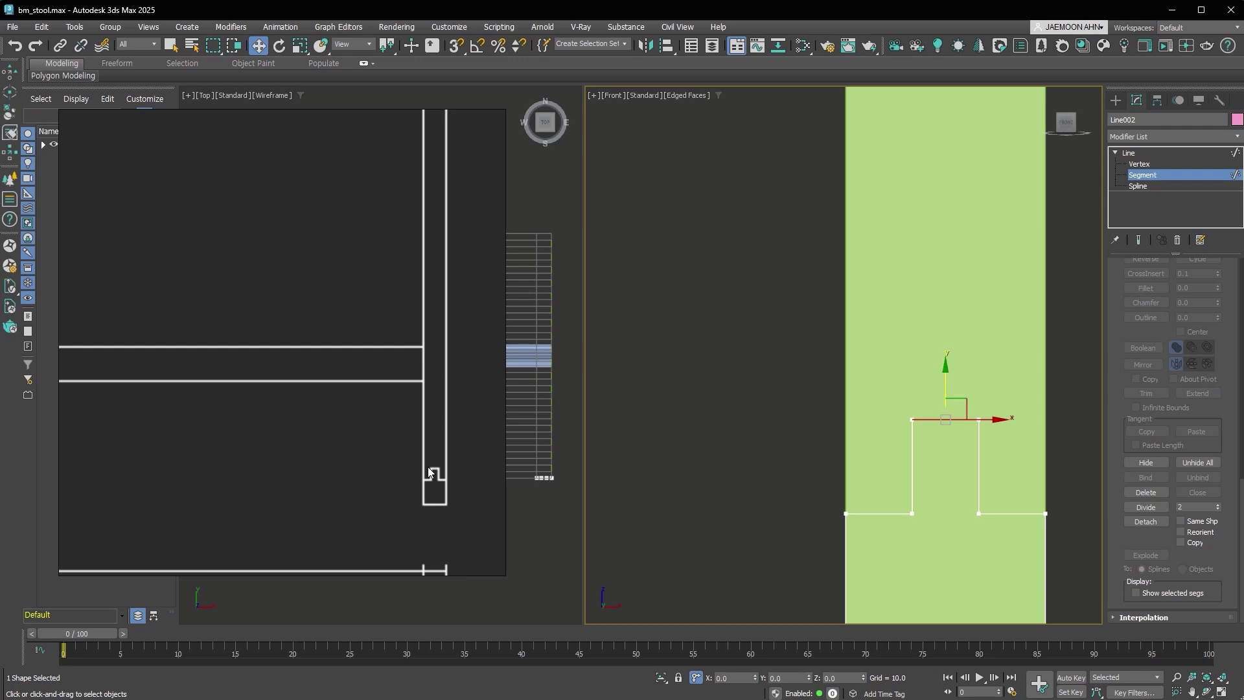
Close the open foot outline splines along their bottom edge and return to the whole line object
{"action": "left_click", "coordinate": [1138, 186]}
{"action": "scroll", "coordinate": [884, 293], "scroll_direction": "down", "scroll_amount": 2}
{"action": "middle_click_drag", "start_coordinate": [968, 417], "coordinate": [884, 291]}
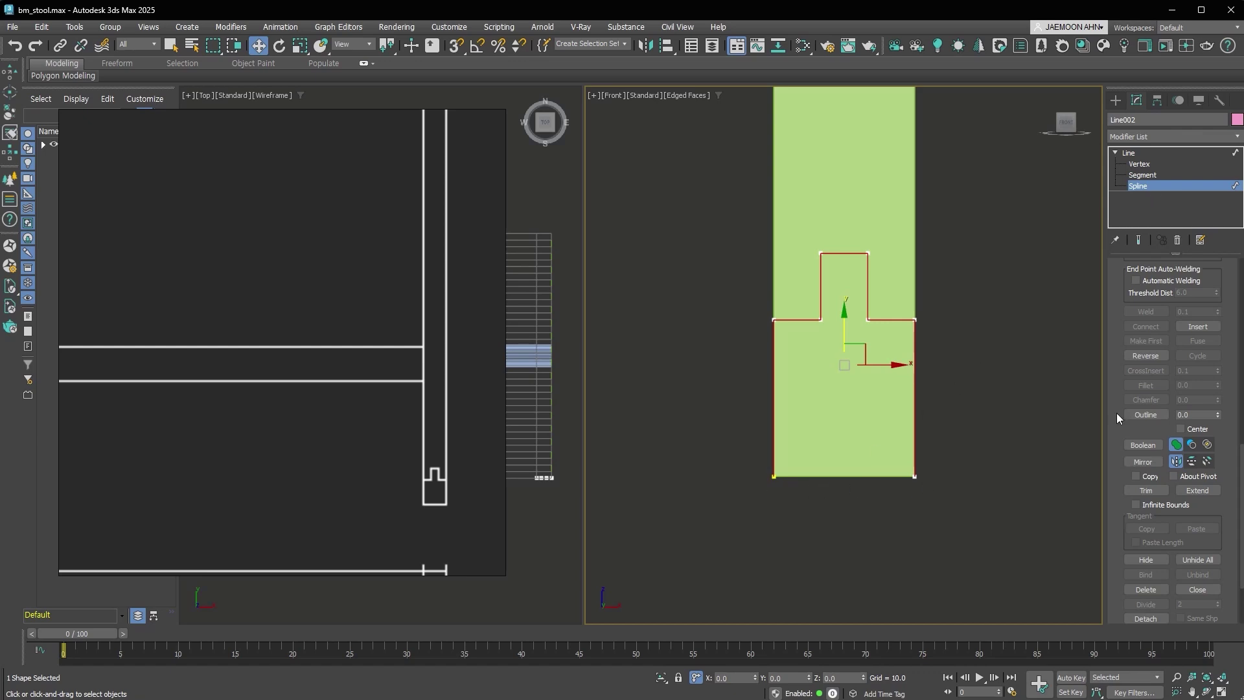
{"action": "scroll", "coordinate": [1116, 413], "scroll_direction": "down", "scroll_amount": 3}
{"action": "left_click", "coordinate": [1207, 495]}
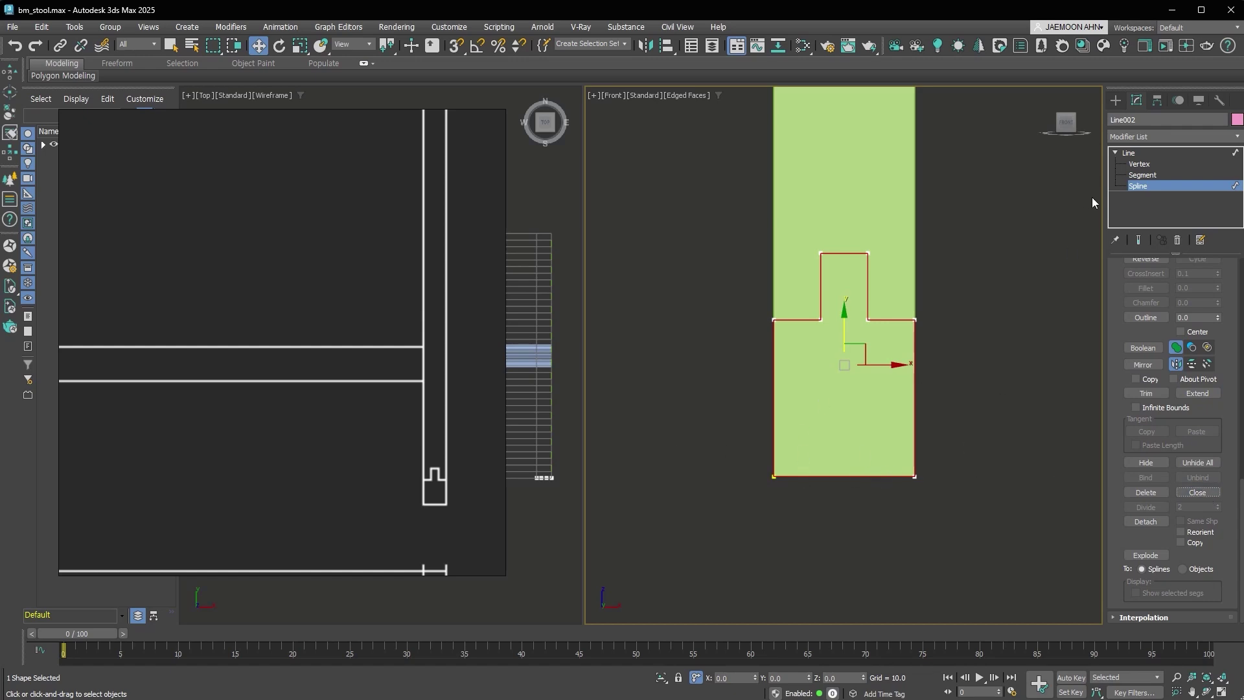
{"action": "left_click", "coordinate": [1141, 153]}
Add a Shell modifier to the foot outlines with inner amount 293.0 and outer amount 9.6, extending them past both panel ends
{"action": "middle_click_drag", "start_coordinate": [790, 387], "coordinate": [888, 468], "text": "alt"}
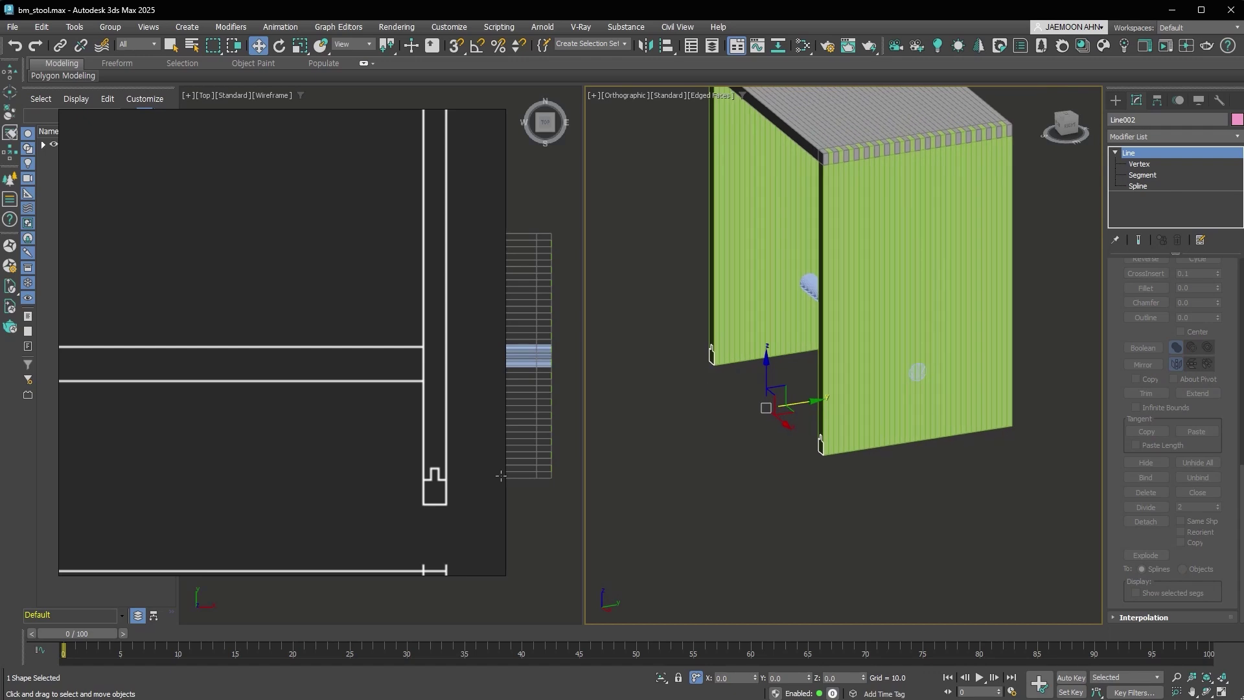
{"action": "key", "text": "ctrl+shift+s"}
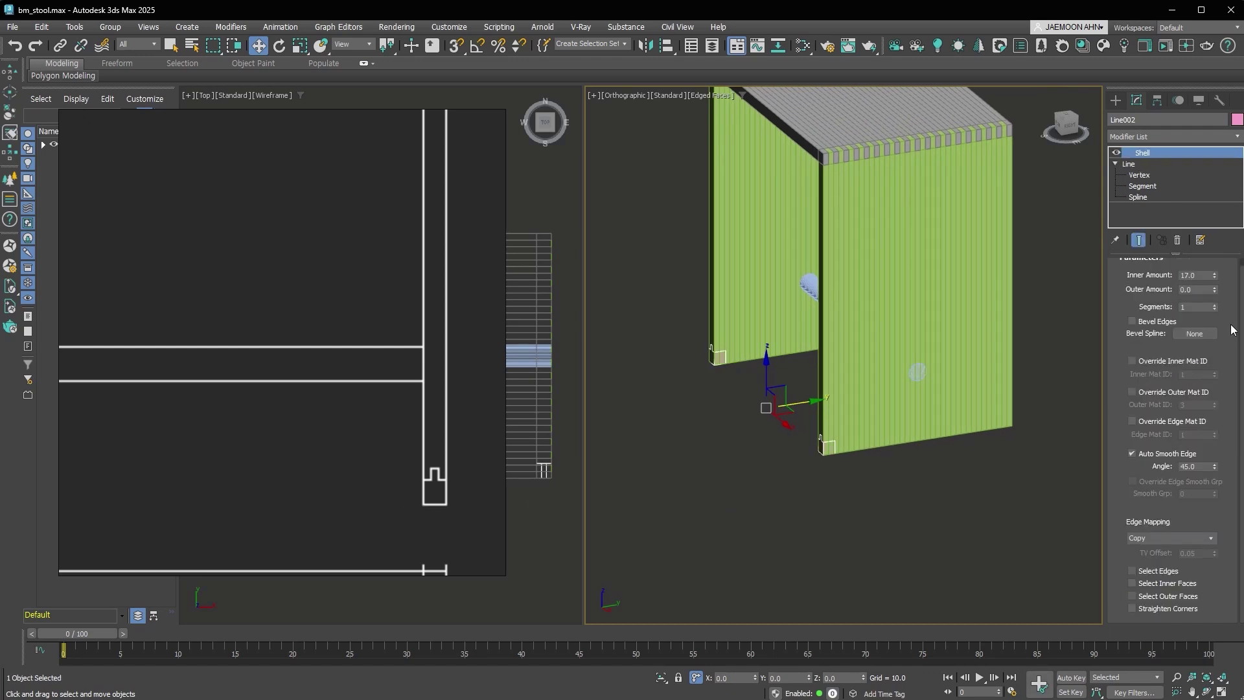
{"action": "left_click_drag", "start_coordinate": [1214, 280], "coordinate": [1138, 275]}
{"action": "left_click_drag", "start_coordinate": [1214, 296], "coordinate": [1214, 287]}
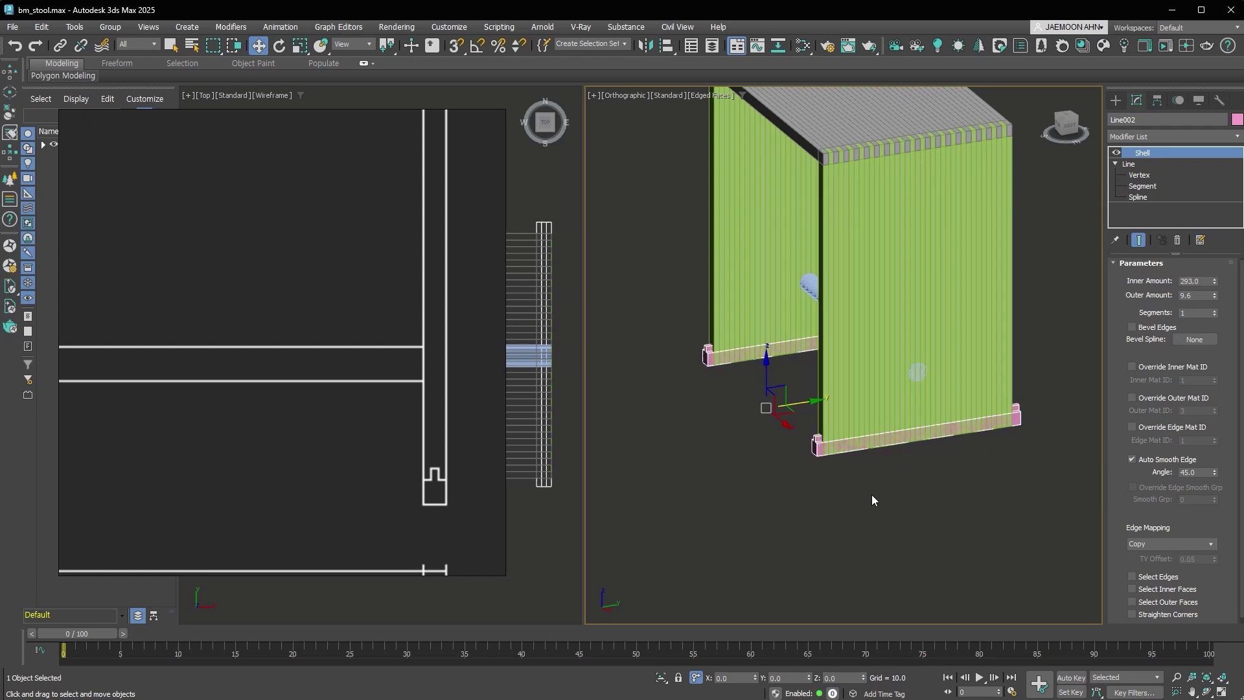
{"action": "middle_click_drag", "start_coordinate": [888, 484], "coordinate": [1014, 550], "text": "alt"}
{"action": "left_click", "coordinate": [950, 519]}
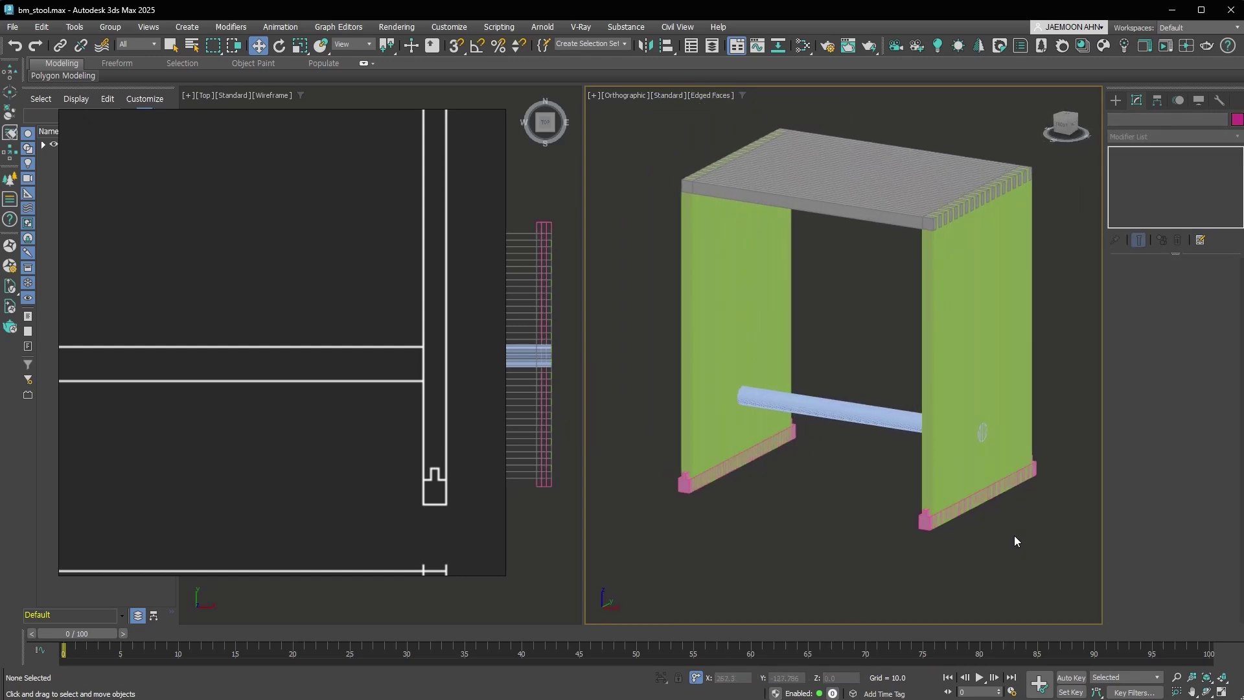
Apply a Boolean modifier to the green side panels
{"action": "left_click", "coordinate": [980, 342]}
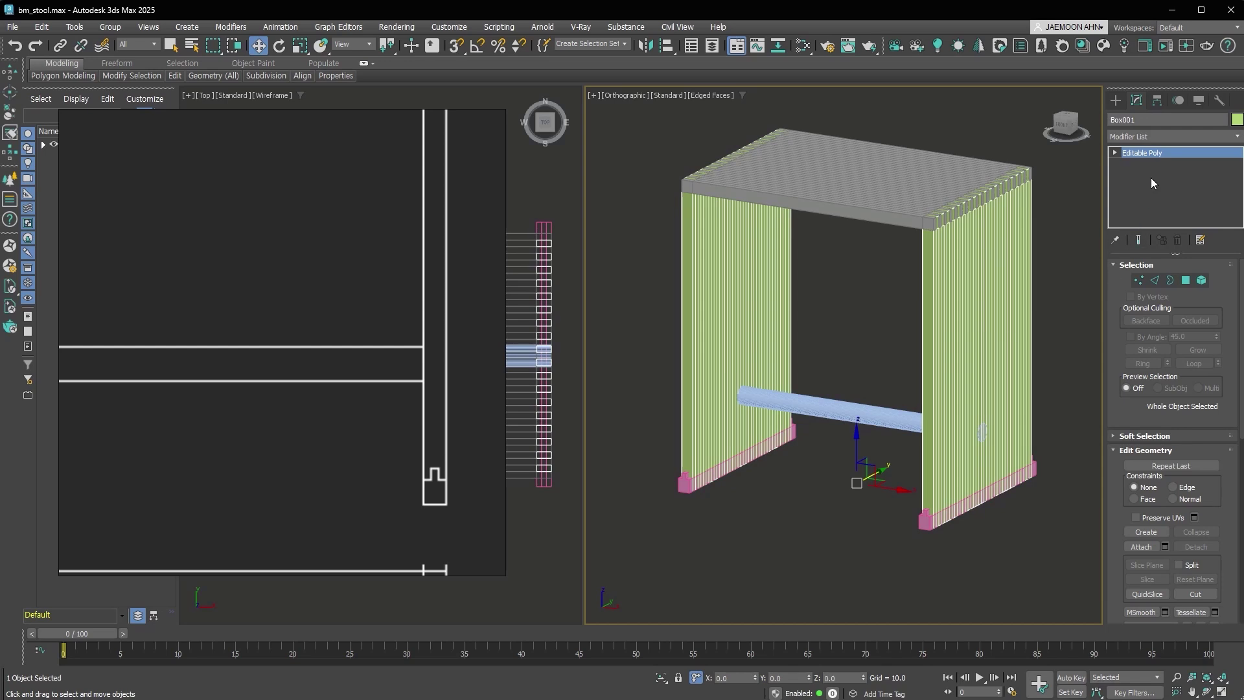
{"action": "left_click", "coordinate": [1133, 135]}
{"action": "type", "text": "b"}
{"action": "left_click", "coordinate": [1149, 176]}
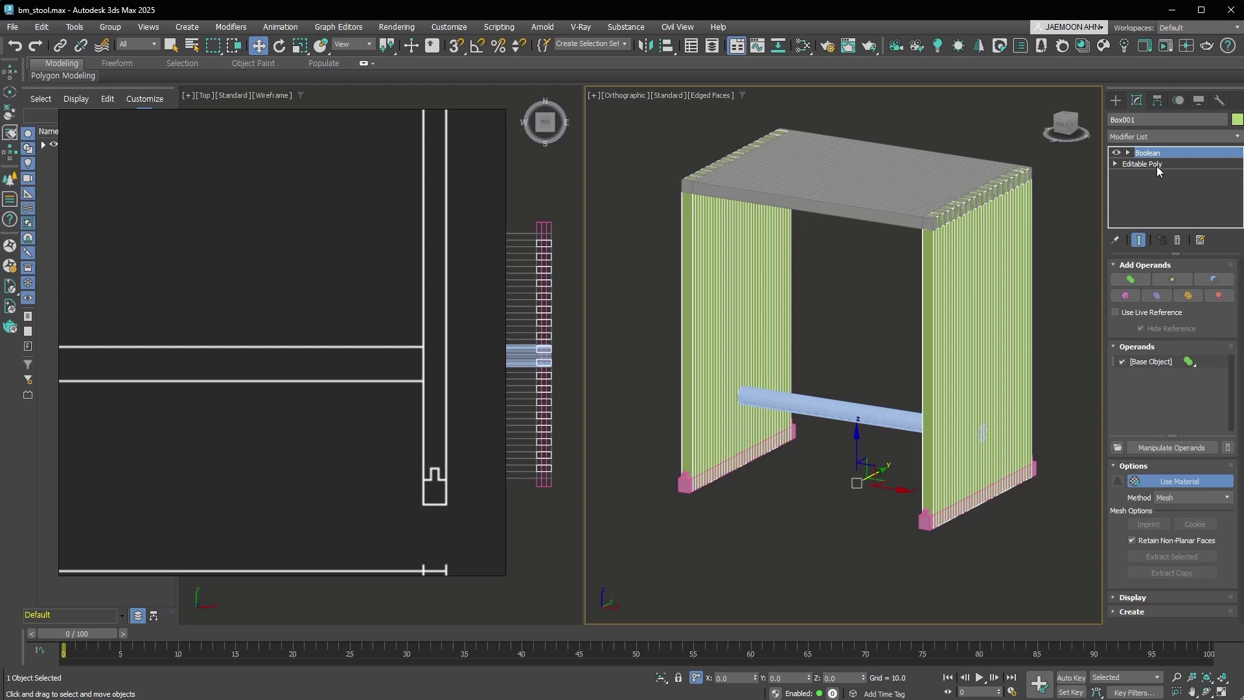
{"action": "middle_click_drag", "start_coordinate": [1052, 511], "coordinate": [1034, 524]}
{"action": "left_click", "coordinate": [1115, 100]}
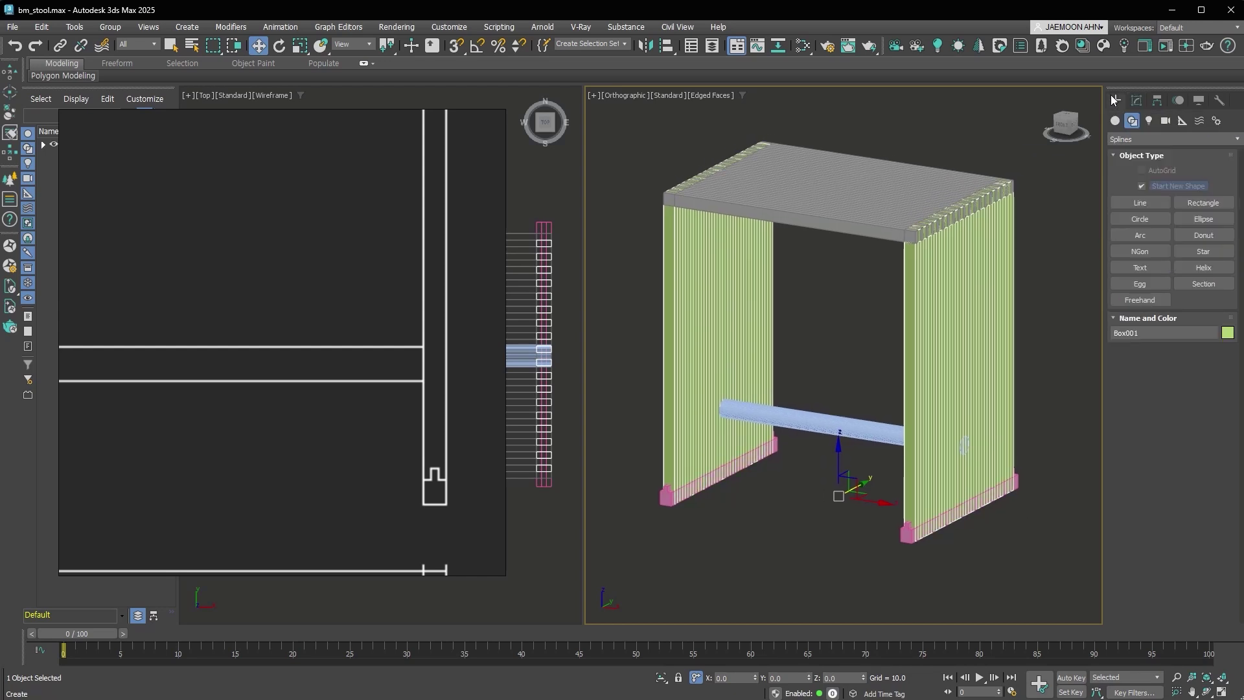
{"action": "left_click", "coordinate": [1167, 139]}
{"action": "left_click", "coordinate": [1149, 184]}
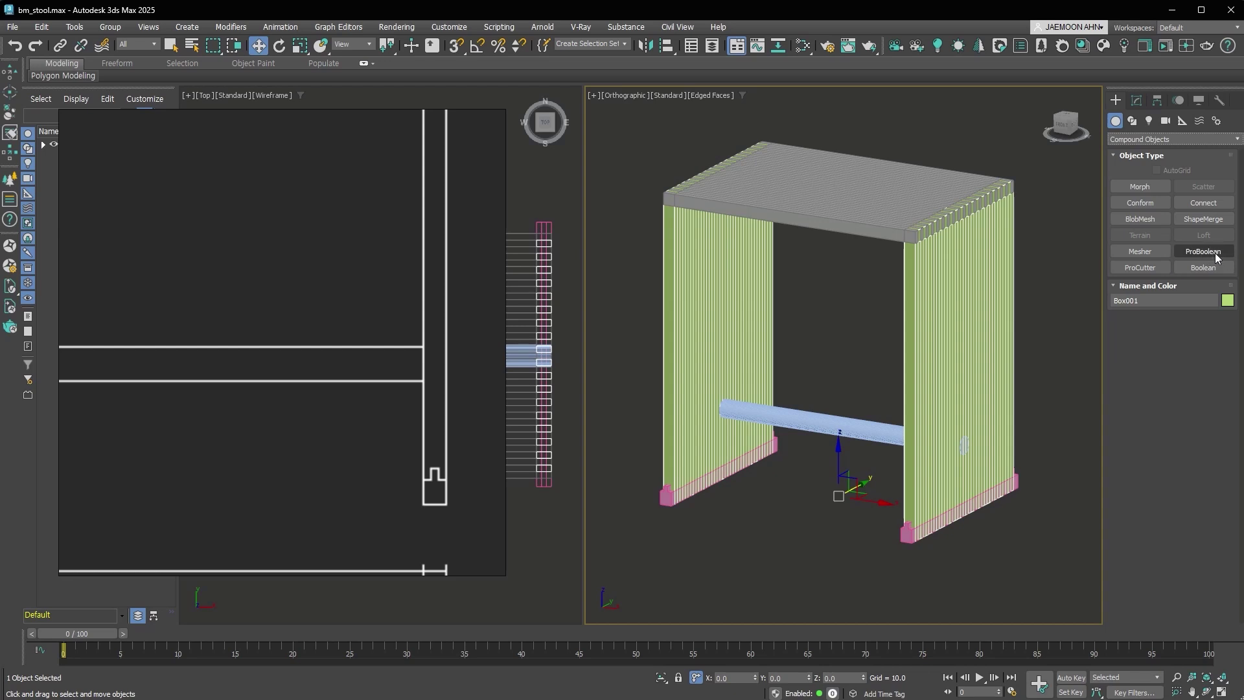
{"action": "left_click", "coordinate": [1136, 100]}
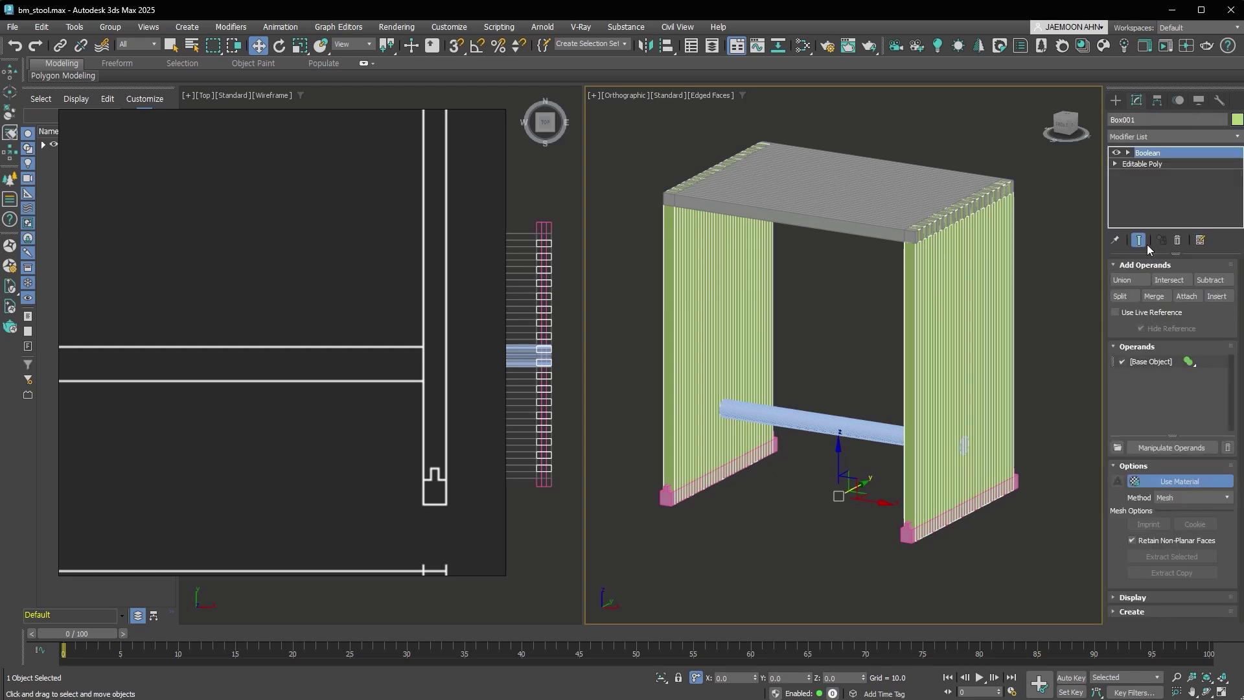
Split the side panels with the round crossbar and the tongued foot bars as Boolean operands
{"action": "left_click", "coordinate": [1130, 297]}
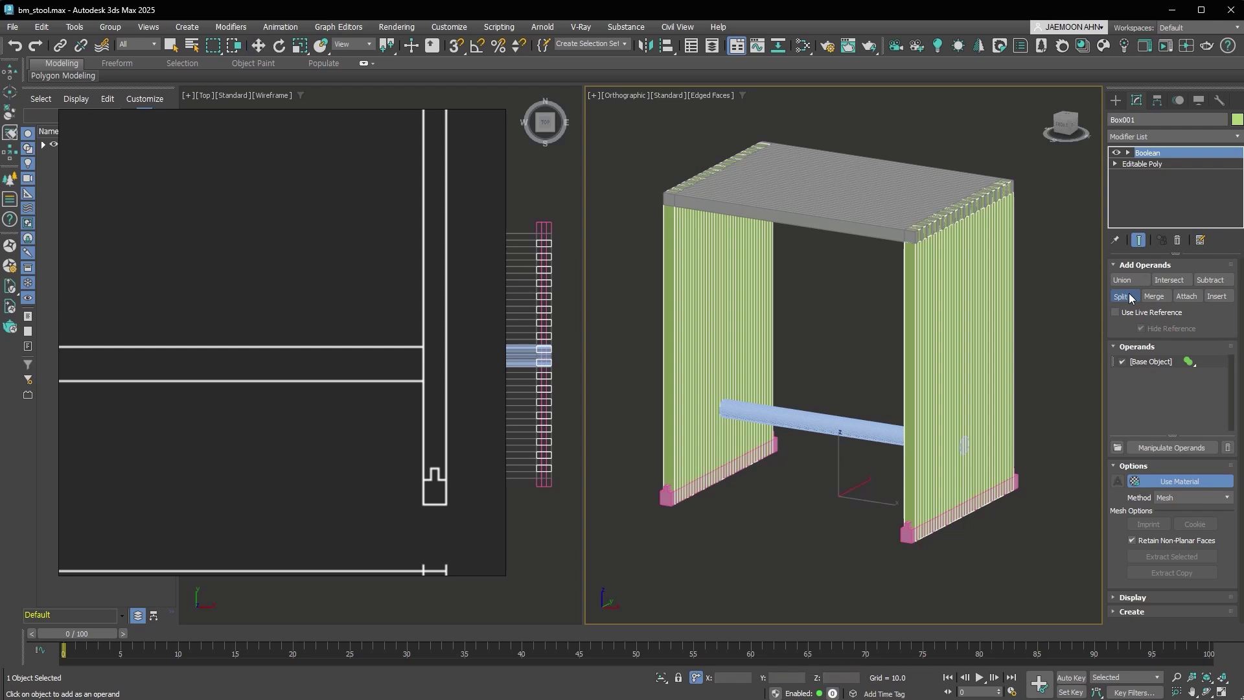
{"action": "left_click", "coordinate": [850, 431]}
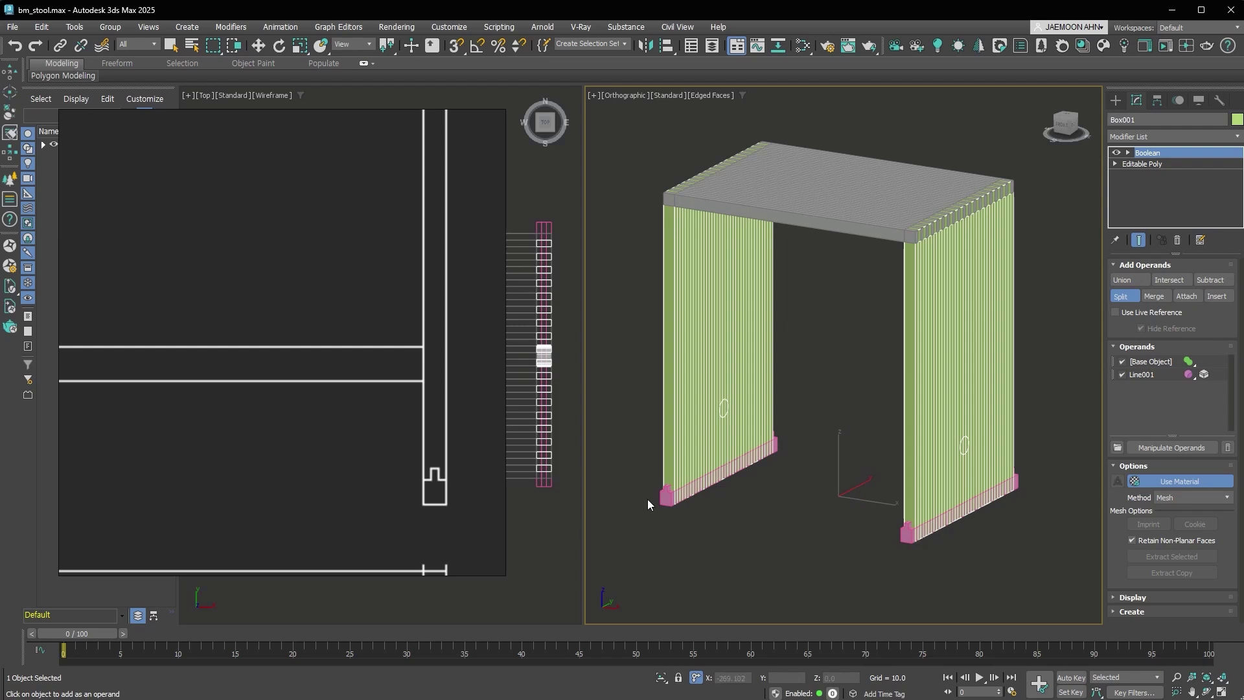
{"action": "left_click", "coordinate": [669, 502]}
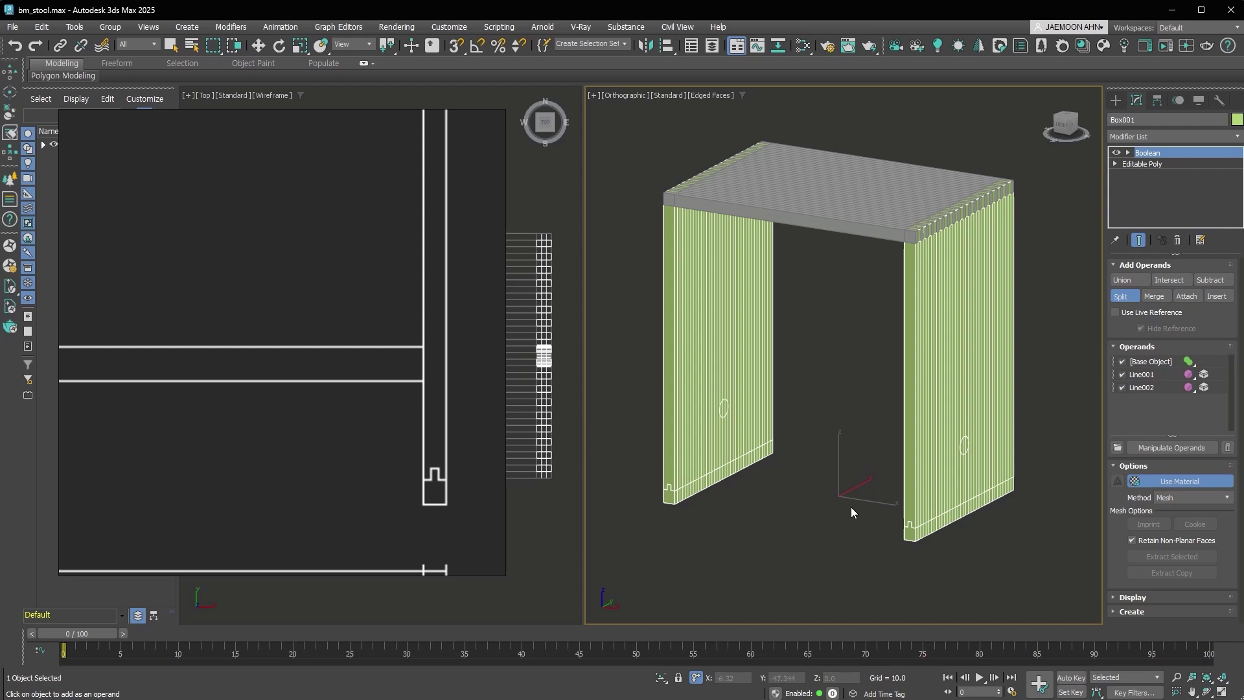
Convert the split side panels to Editable Poly and detach the round crossbar elements from both panels as a separate object
{"action": "left_click", "coordinate": [1201, 280]}
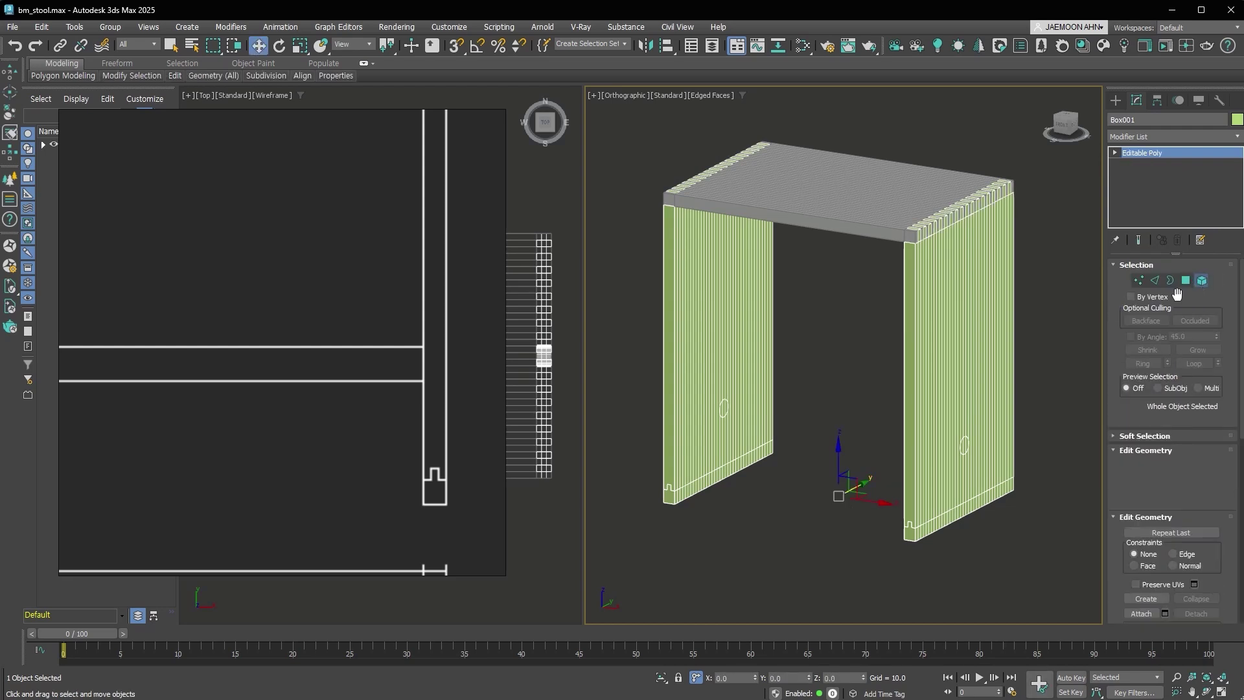
{"action": "left_click", "coordinate": [964, 446]}
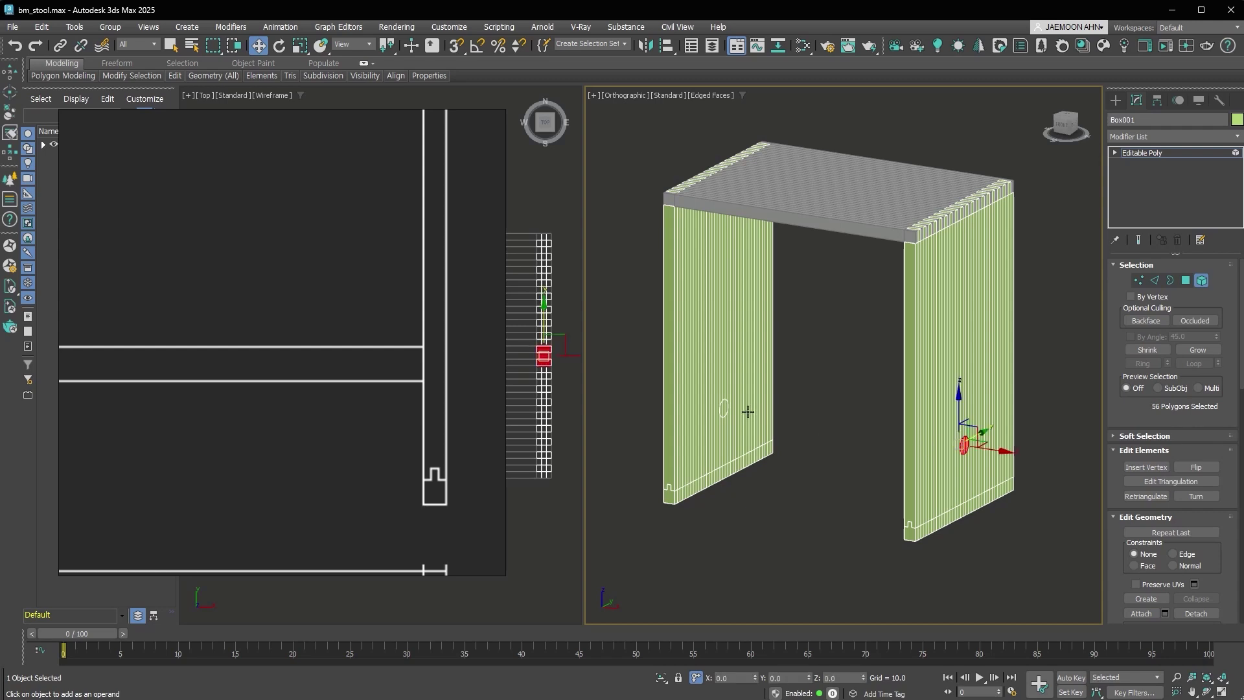
{"action": "left_click", "coordinate": [724, 408], "text": "ctrl"}
{"action": "key", "text": "alt+d"}
{"action": "key", "text": "Return"}
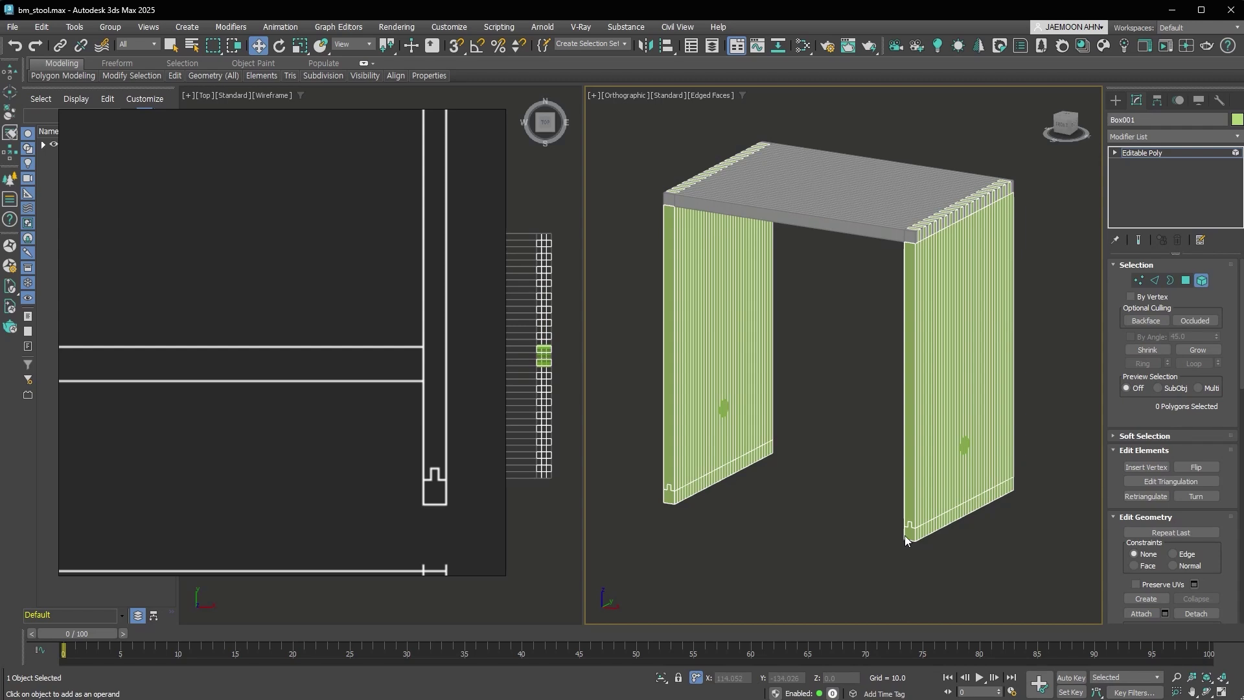
Detach the tongued foot elements at the bottom of both side panels as a separate object
{"action": "left_click", "coordinate": [914, 535]}
{"action": "left_click", "coordinate": [693, 487], "text": "ctrl"}
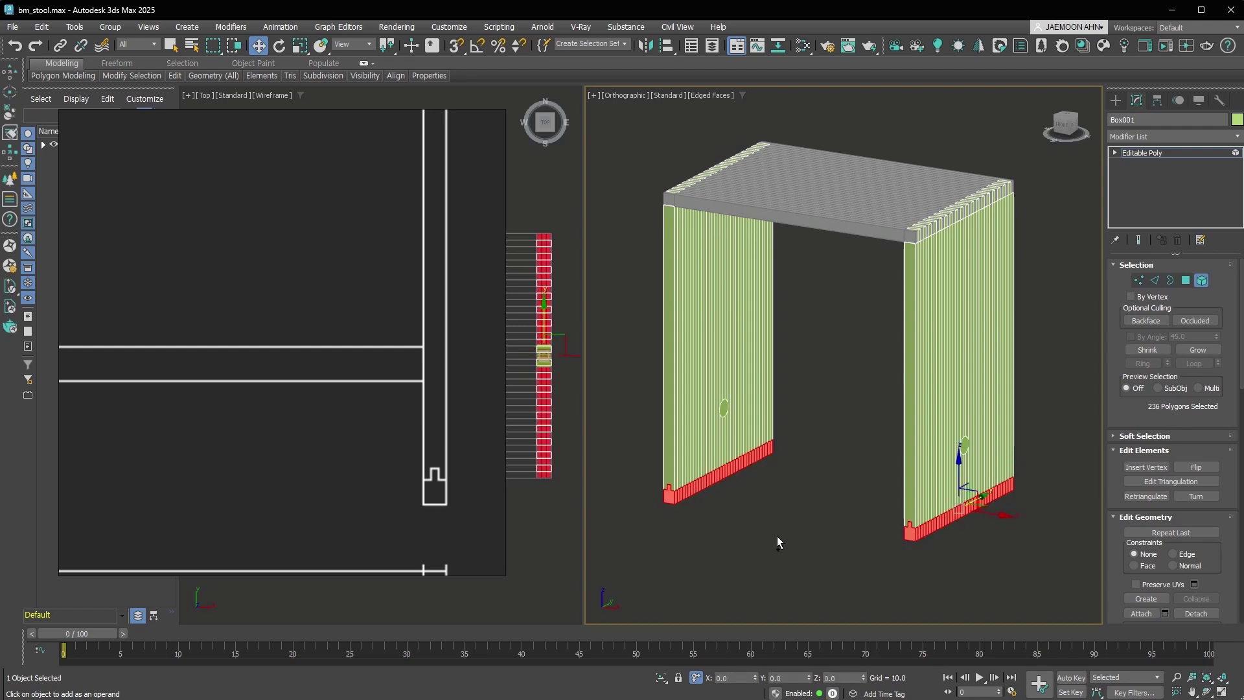
{"action": "key", "text": "alt+d"}
{"action": "key", "text": "Return"}
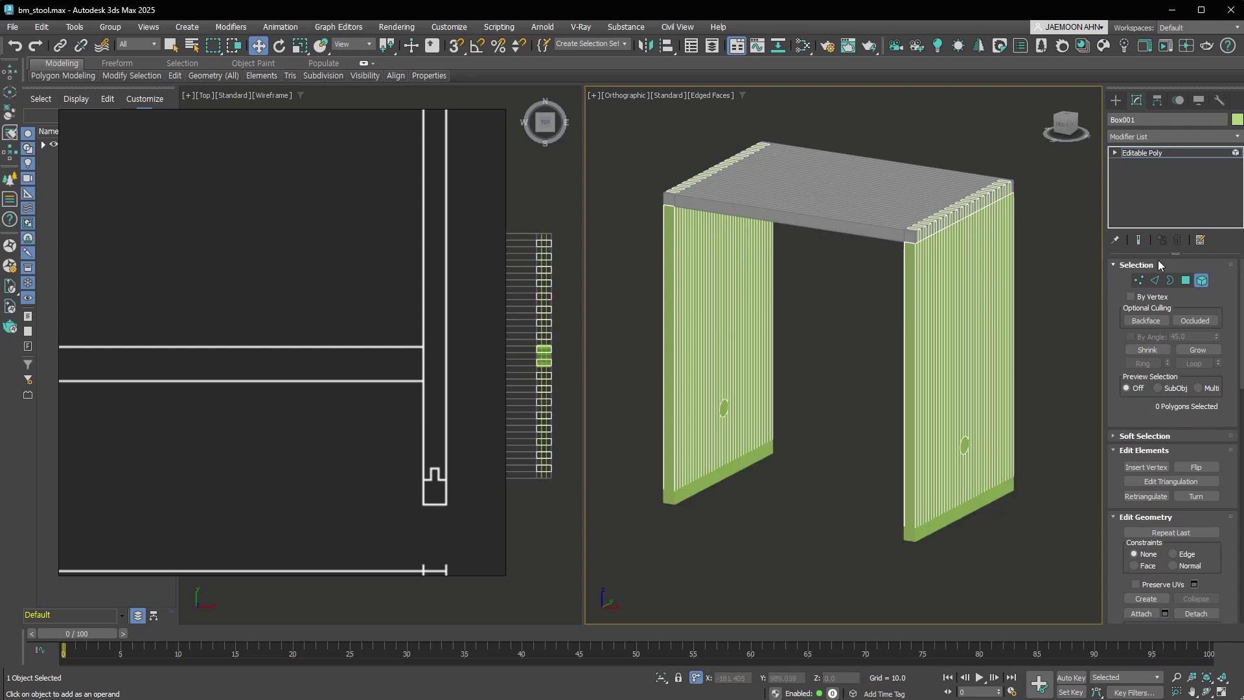
Delete the polygons of the detached round crossbar pieces, keeping only their outer end caps
{"action": "left_click", "coordinate": [725, 409]}
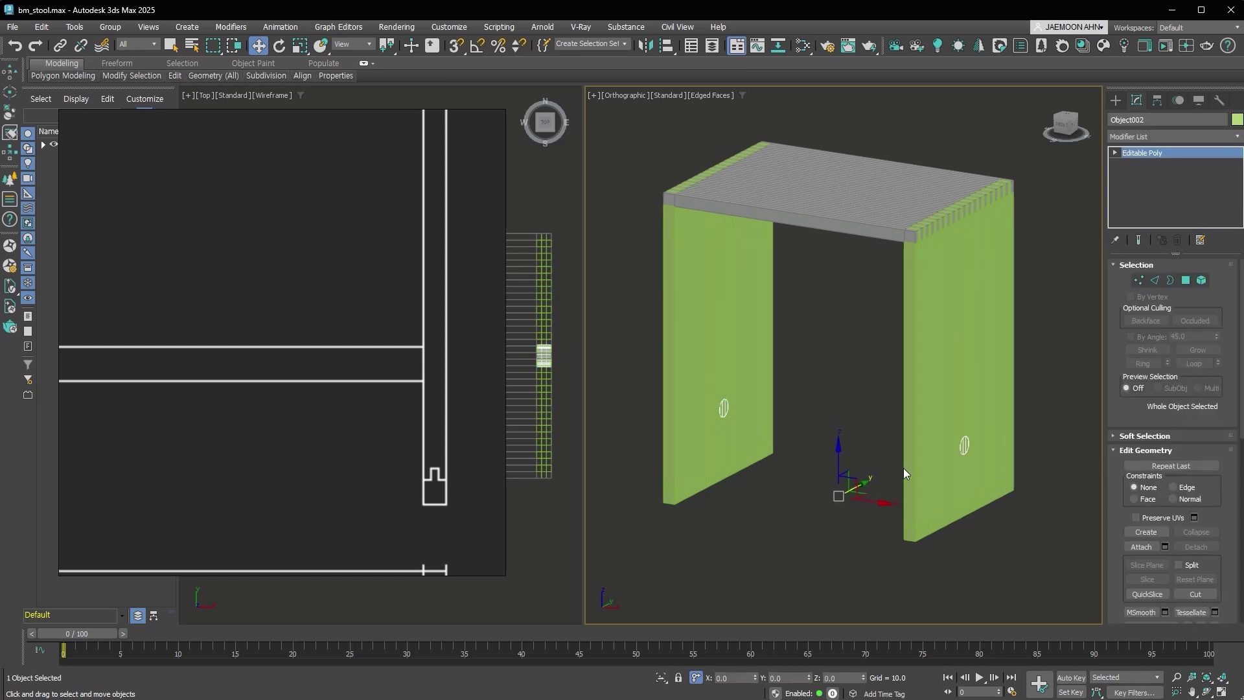
{"action": "key", "text": "F3"}
{"action": "scroll", "coordinate": [954, 451], "scroll_direction": "up", "scroll_amount": 4}
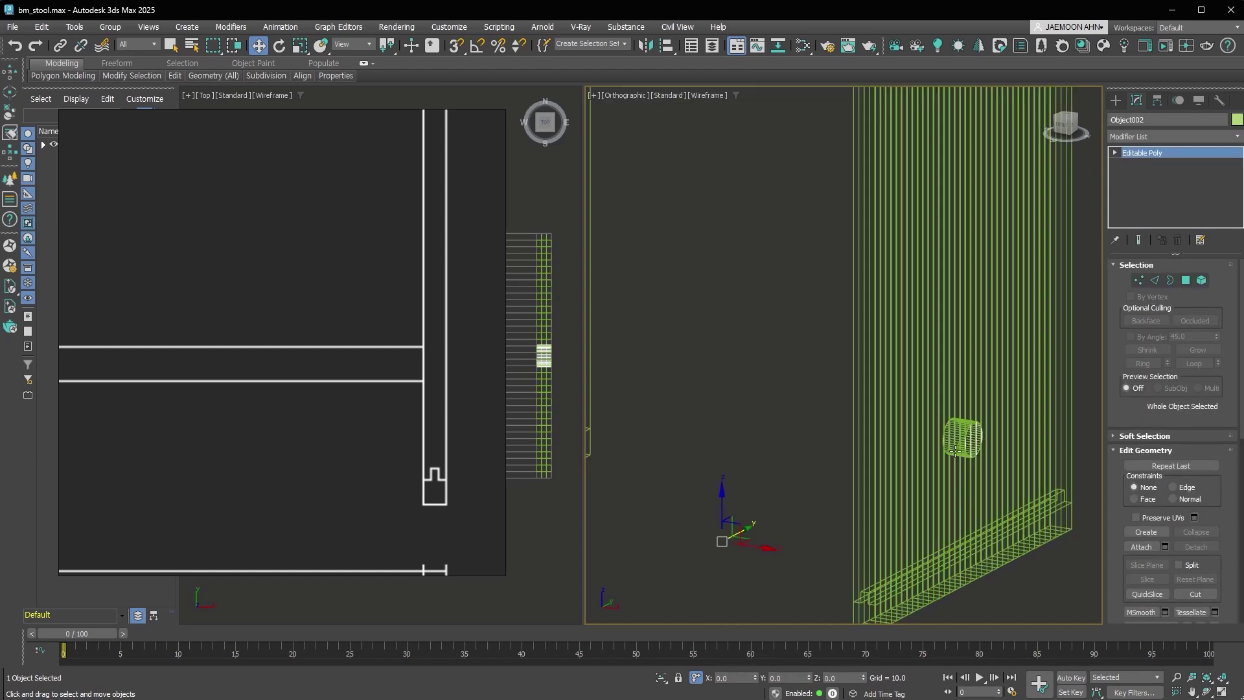
{"action": "scroll", "coordinate": [964, 452], "scroll_direction": "down", "scroll_amount": 2}
{"action": "middle_click_drag", "start_coordinate": [965, 452], "coordinate": [1017, 461], "text": "alt"}
{"action": "left_click", "coordinate": [1183, 283]}
{"action": "left_click_drag", "start_coordinate": [915, 347], "coordinate": [985, 461]}
{"action": "middle_click_drag", "start_coordinate": [985, 461], "coordinate": [1017, 448]}
{"action": "left_click_drag", "start_coordinate": [1019, 441], "coordinate": [632, 344]}
{"action": "middle_click_drag", "start_coordinate": [759, 407], "coordinate": [832, 465], "text": "alt"}
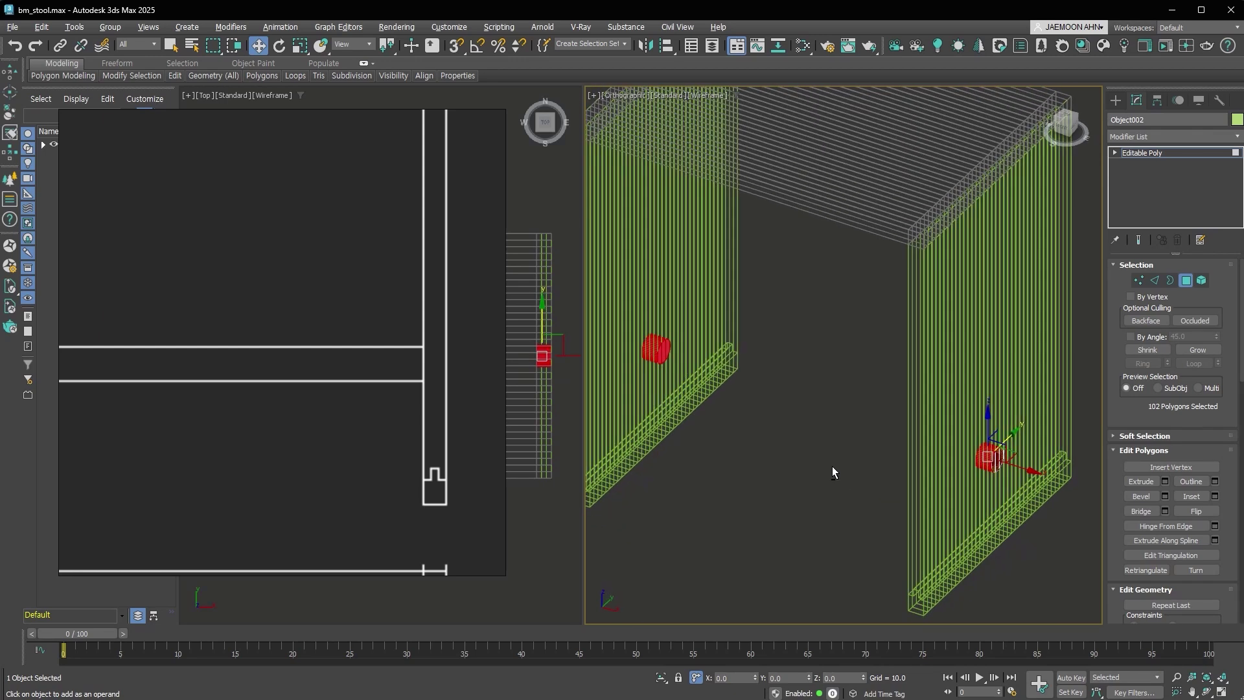
Bridge the open borders of the two end caps to form one continuous round crossbar between the side panels
{"action": "key", "text": "3"}
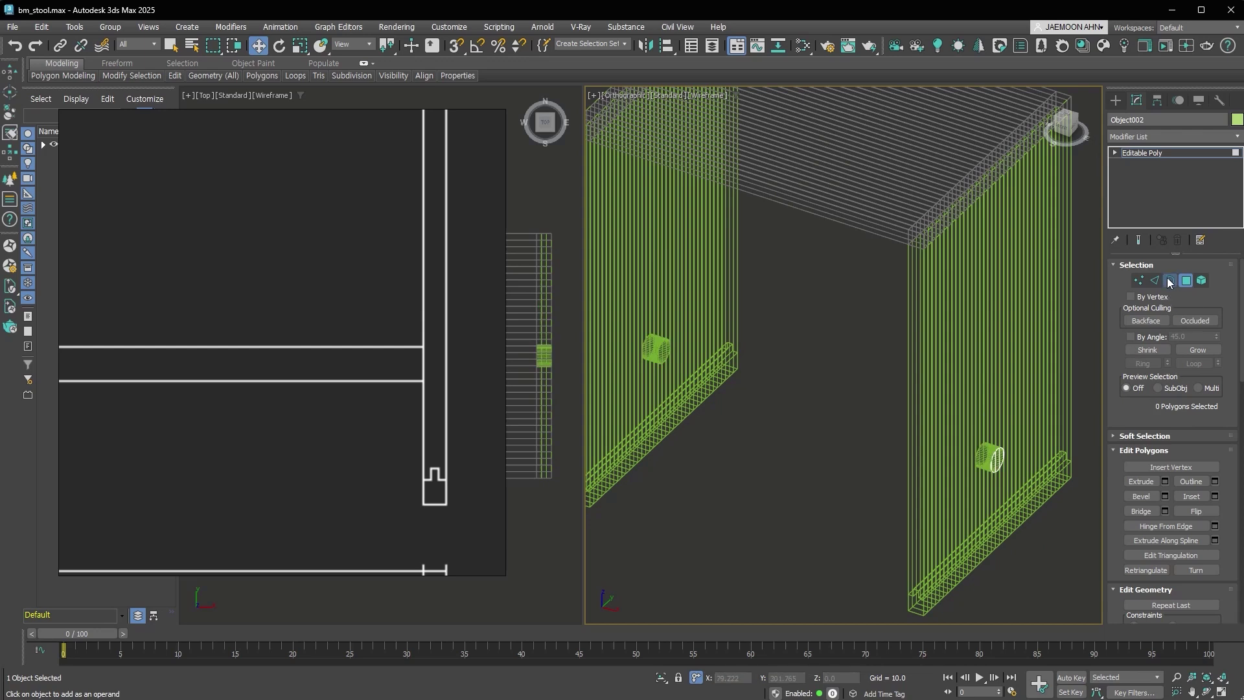
{"action": "left_click_drag", "start_coordinate": [604, 262], "coordinate": [604, 262]}
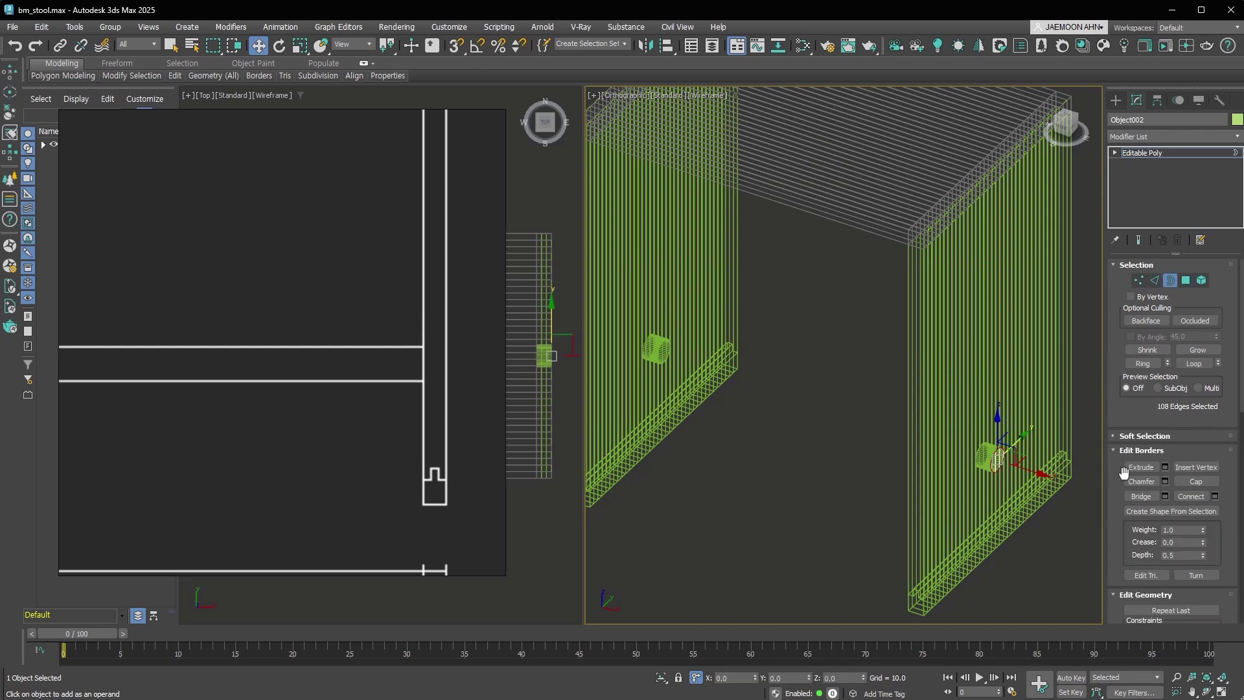
{"action": "left_click", "coordinate": [1141, 496]}
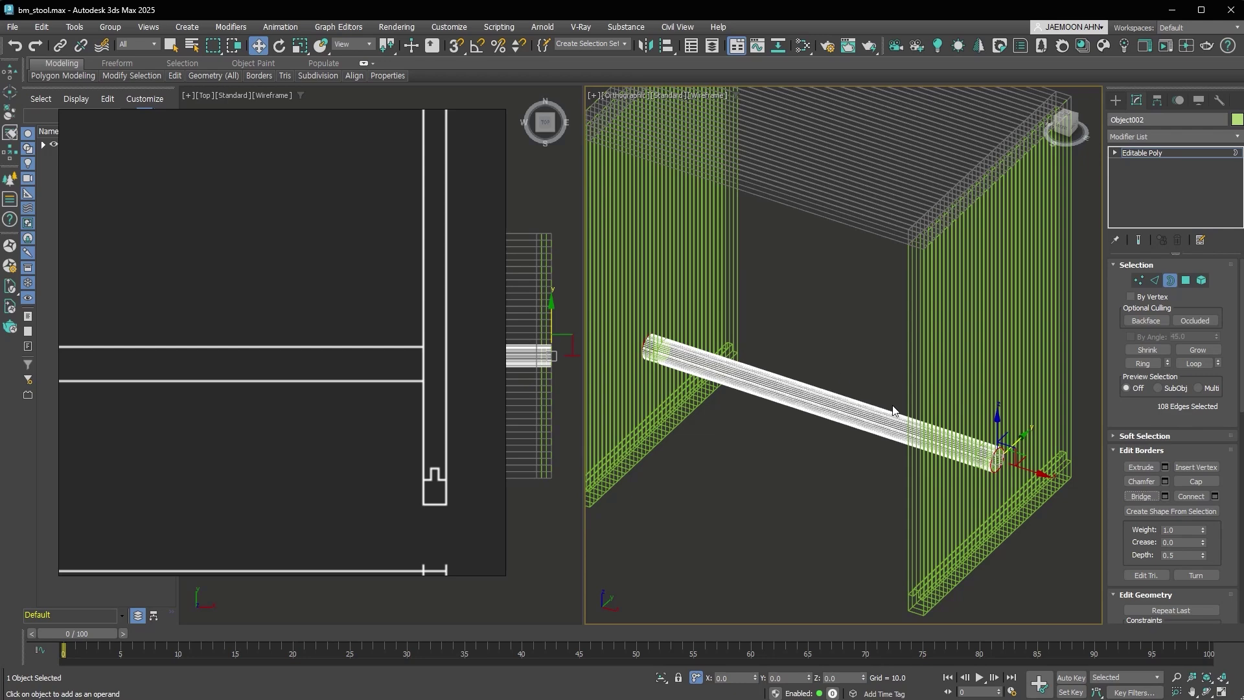
Examine the edges and vertices around the rim of the bridged crossbar's outer end for surplus segments
{"action": "scroll", "coordinate": [994, 464], "scroll_direction": "up", "scroll_amount": 8}
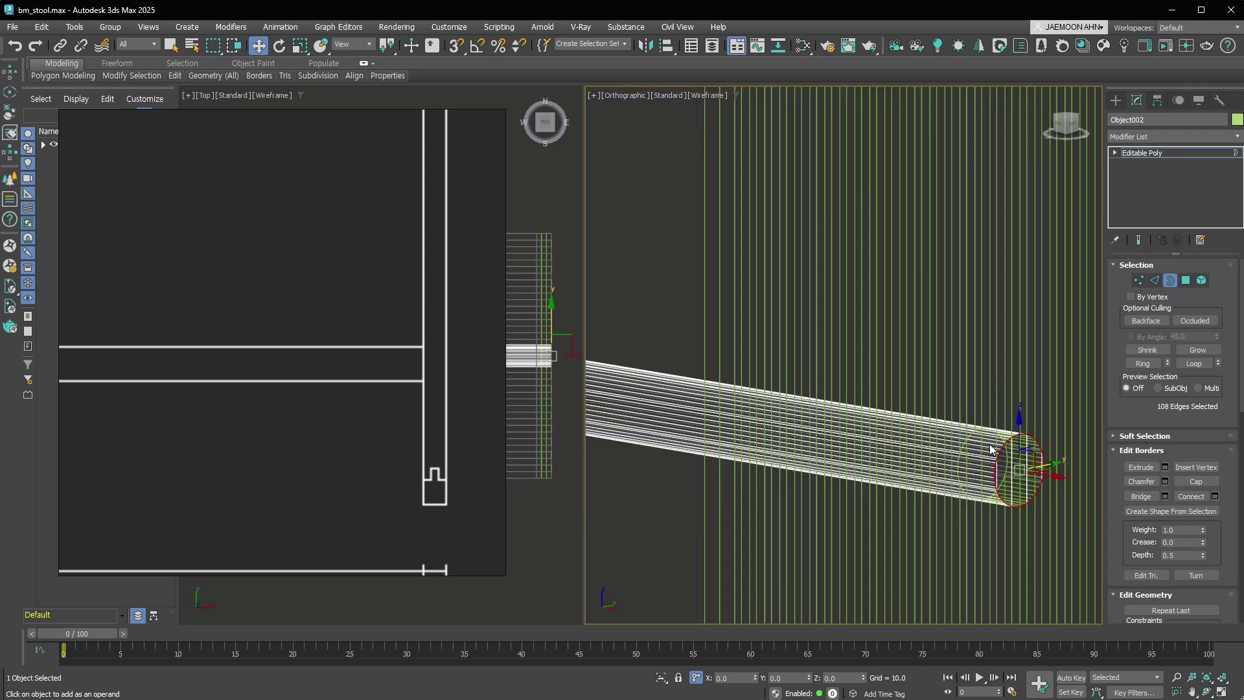
{"action": "scroll", "coordinate": [942, 431], "scroll_direction": "up", "scroll_amount": 3}
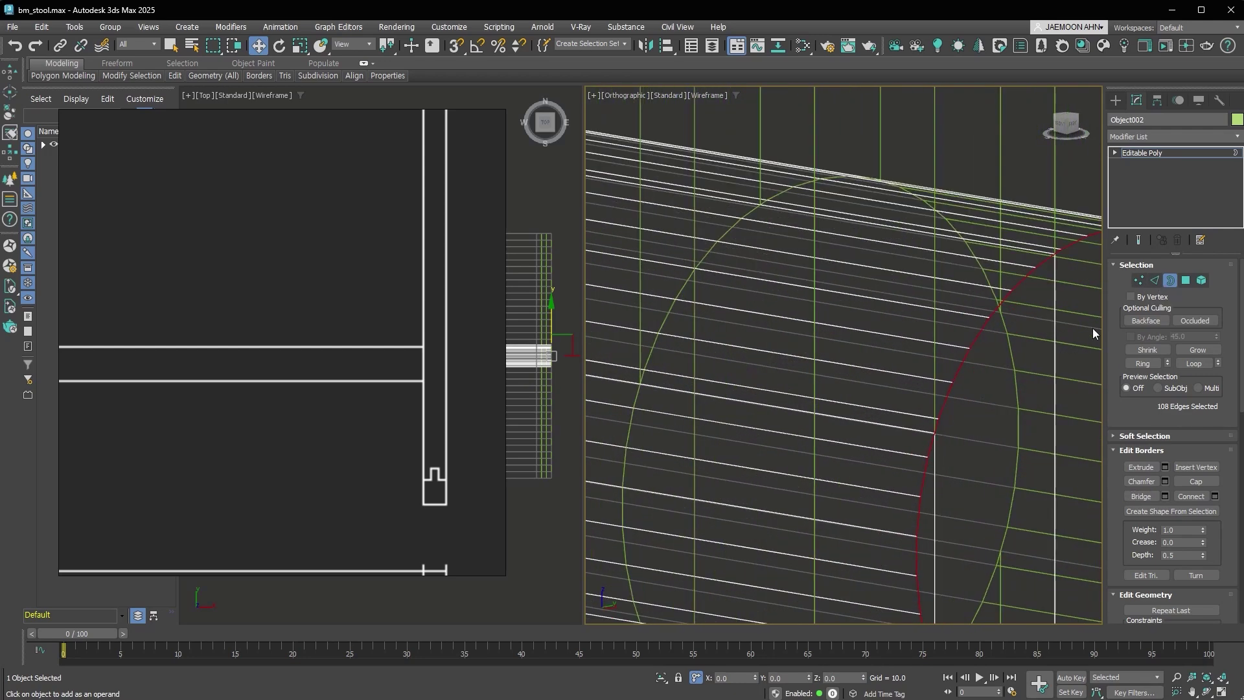
{"action": "left_click", "coordinate": [1149, 280]}
{"action": "left_click", "coordinate": [922, 429]}
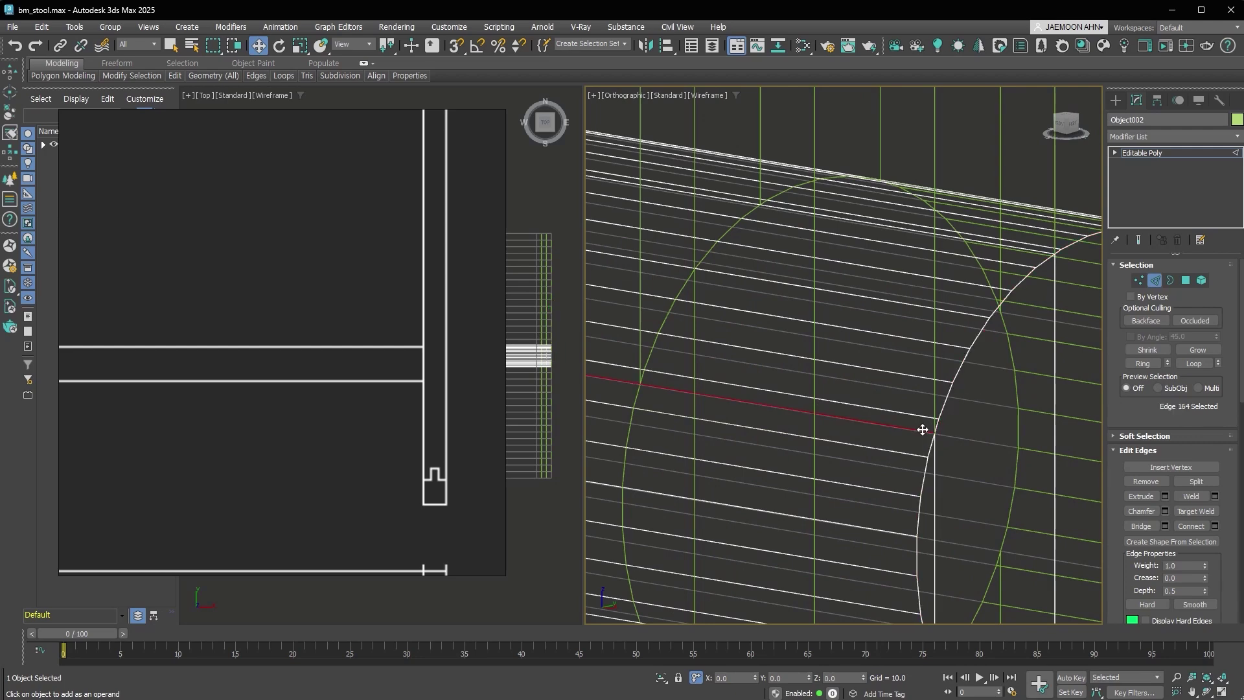
{"action": "scroll", "coordinate": [922, 429], "scroll_direction": "down", "scroll_amount": 10}
{"action": "scroll", "coordinate": [925, 391], "scroll_direction": "up", "scroll_amount": 5}
{"action": "left_click", "coordinate": [867, 352], "text": "ctrl"}
{"action": "left_click", "coordinate": [910, 458]}
{"action": "scroll", "coordinate": [911, 458], "scroll_direction": "down", "scroll_amount": 7}
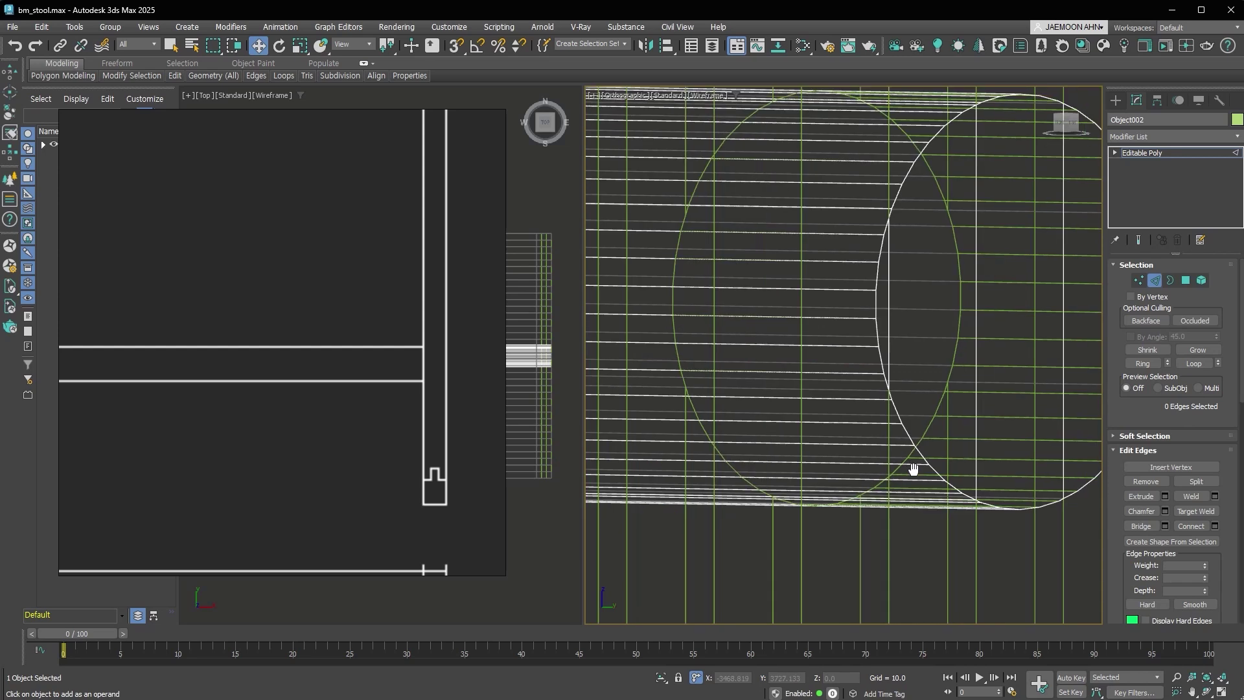
{"action": "left_click", "coordinate": [1139, 281]}
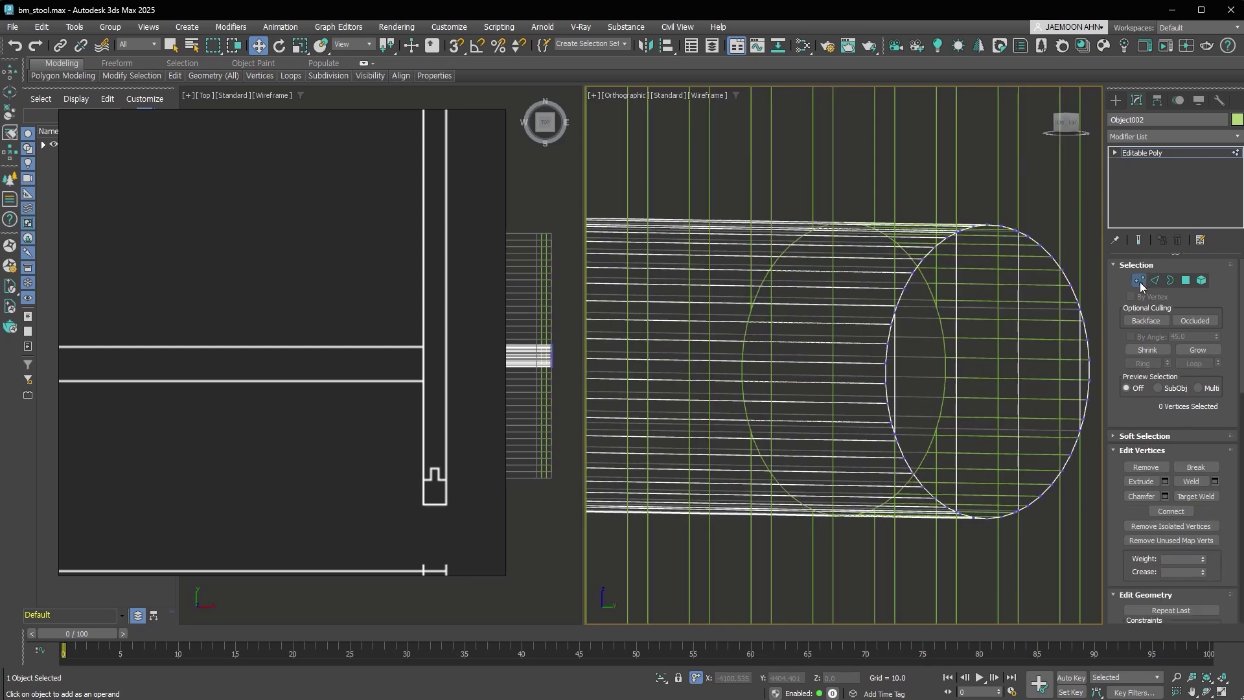
{"action": "scroll", "coordinate": [899, 430], "scroll_direction": "up", "scroll_amount": 8}
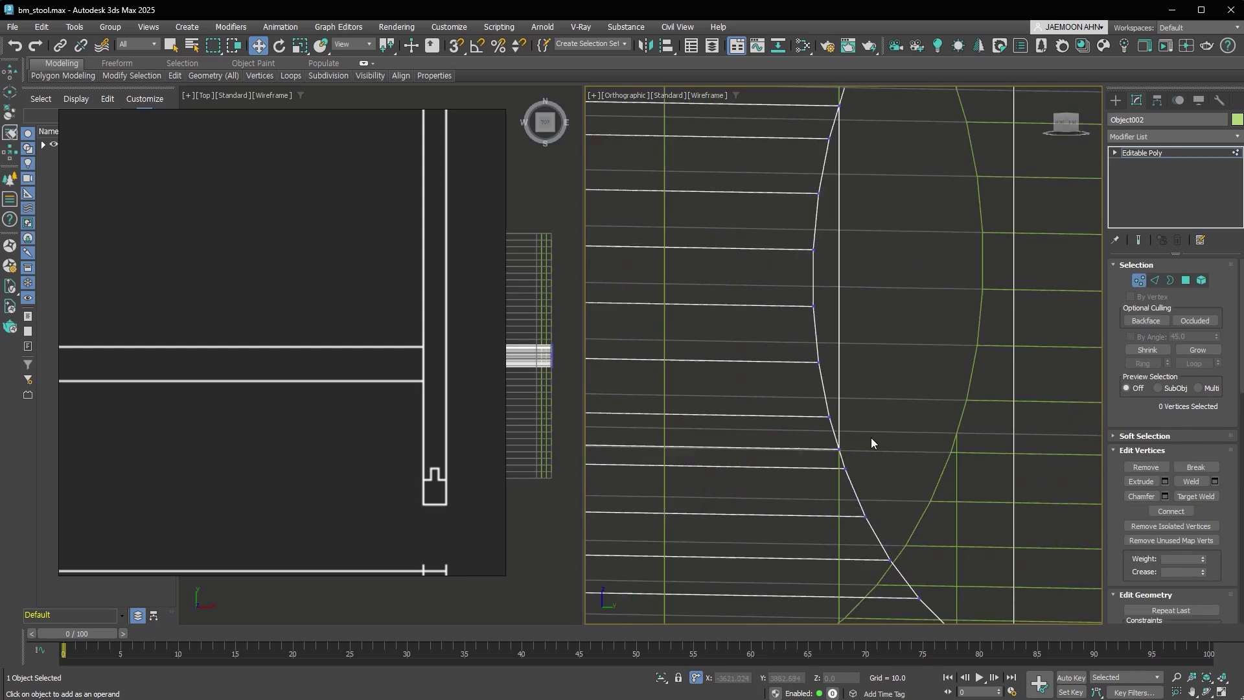
Try to remove the surplus lengthwise edge meeting the rim of the crossbar's outer end
{"action": "left_click", "coordinate": [1154, 279]}
{"action": "left_click", "coordinate": [1150, 482]}
{"action": "left_click", "coordinate": [1151, 481]}
{"action": "left_click", "coordinate": [1139, 279]}
{"action": "scroll", "coordinate": [864, 449], "scroll_direction": "down", "scroll_amount": 5}
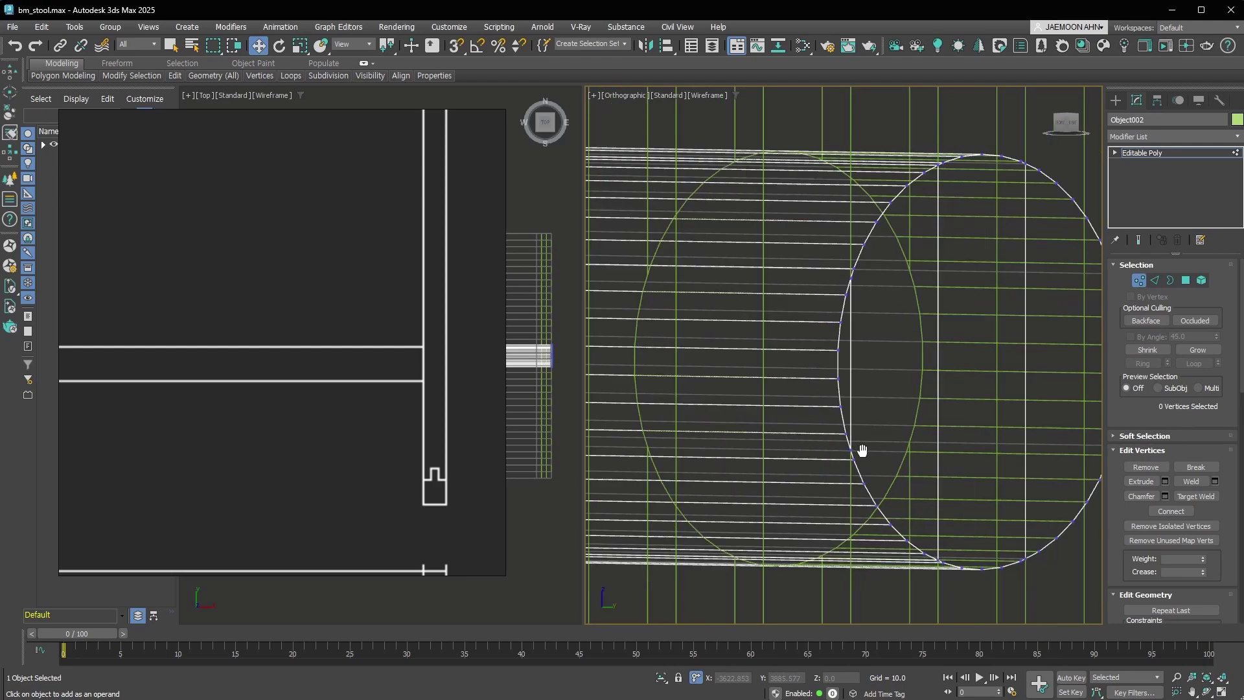
{"action": "scroll", "coordinate": [868, 455], "scroll_direction": "up", "scroll_amount": 2}
{"action": "middle_click_drag", "start_coordinate": [961, 402], "coordinate": [851, 339]}
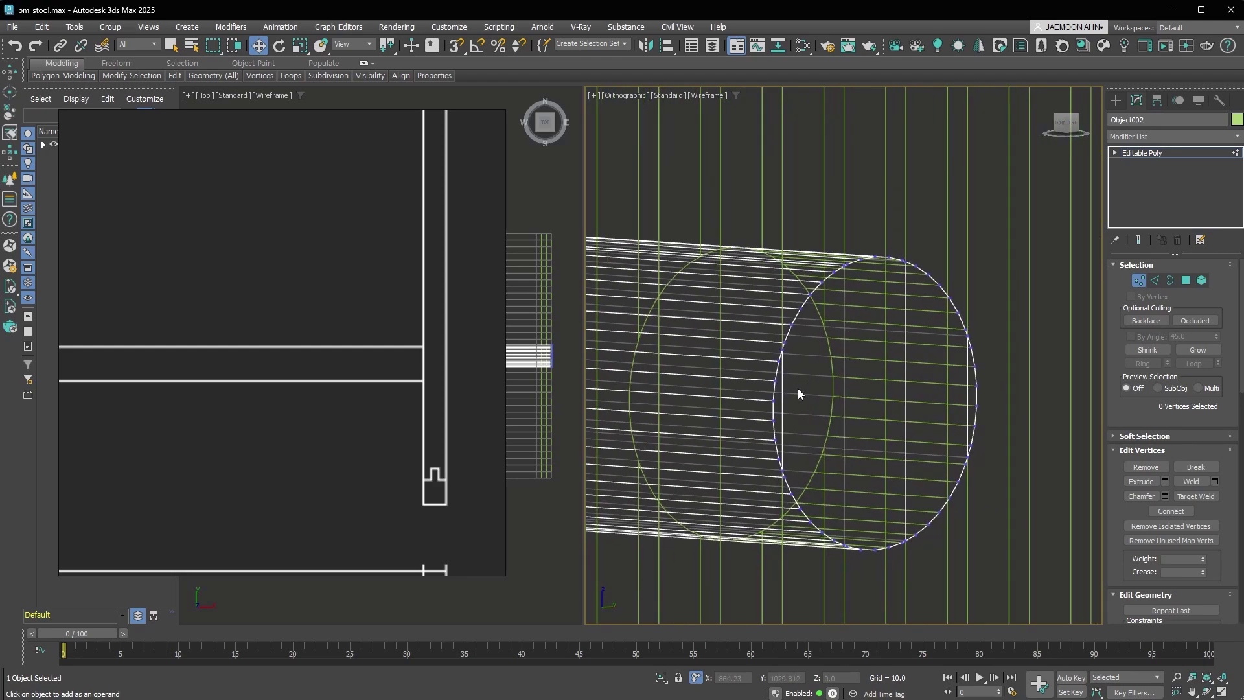
Remove the four straight edges running across the crossbar's outer end cap
{"action": "key", "text": "2"}
{"action": "left_click", "coordinate": [966, 369]}
{"action": "middle_click_drag", "start_coordinate": [966, 369], "coordinate": [833, 411], "text": "alt"}
{"action": "scroll", "coordinate": [776, 376], "scroll_direction": "up", "scroll_amount": 5}
{"action": "left_click", "coordinate": [774, 376], "text": "ctrl"}
{"action": "scroll", "coordinate": [774, 325], "scroll_direction": "up", "scroll_amount": 2}
{"action": "scroll", "coordinate": [854, 402], "scroll_direction": "down", "scroll_amount": 2}
{"action": "scroll", "coordinate": [838, 344], "scroll_direction": "down", "scroll_amount": 4}
{"action": "left_click", "coordinate": [846, 342], "text": "ctrl"}
{"action": "left_click", "coordinate": [958, 338], "text": "ctrl"}
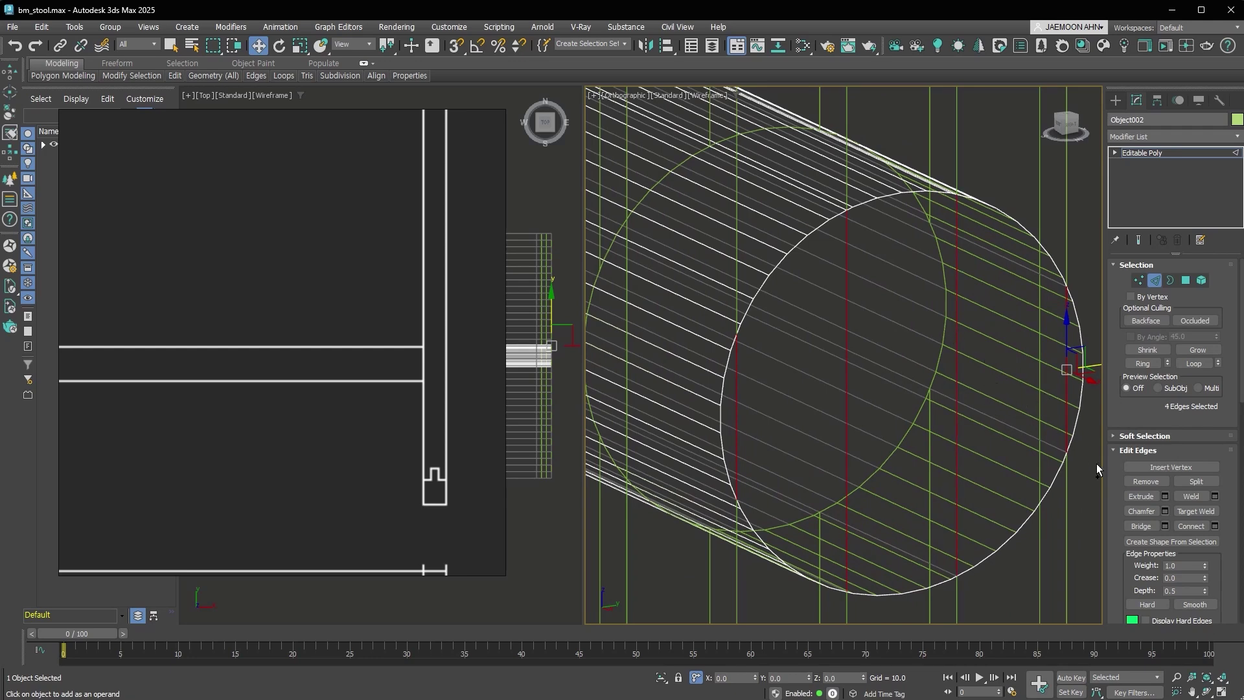
{"action": "left_click", "coordinate": [1144, 481]}
Remove the remaining unneeded edges at the crossbar's ends and finish editing its edges
{"action": "scroll", "coordinate": [825, 190], "scroll_direction": "up", "scroll_amount": 2}
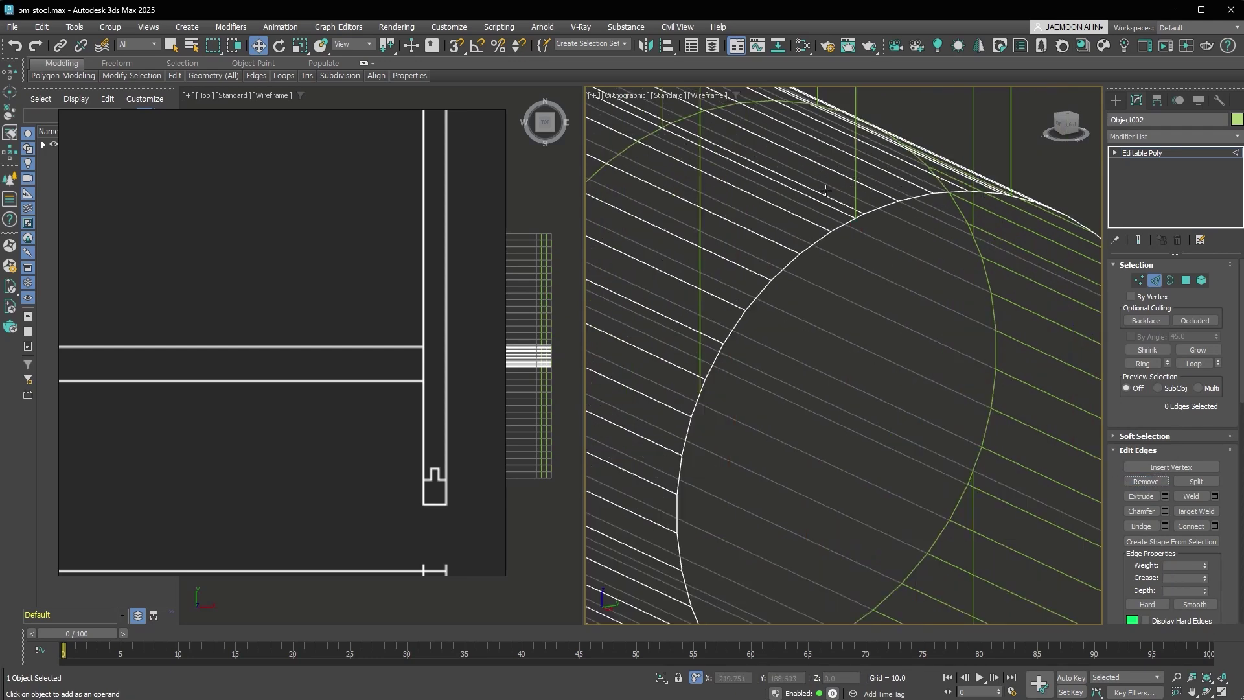
{"action": "scroll", "coordinate": [825, 189], "scroll_direction": "up", "scroll_amount": 1}
{"action": "left_click", "coordinate": [824, 209]}
{"action": "scroll", "coordinate": [910, 371], "scroll_direction": "down", "scroll_amount": 4}
{"action": "middle_click_drag", "start_coordinate": [911, 372], "coordinate": [1068, 387], "text": "alt"}
{"action": "scroll", "coordinate": [679, 345], "scroll_direction": "up", "scroll_amount": 3}
{"action": "middle_click_drag", "start_coordinate": [679, 345], "coordinate": [954, 357], "text": "alt"}
{"action": "left_click", "coordinate": [836, 259], "text": "ctrl"}
{"action": "left_click", "coordinate": [848, 253], "text": "ctrl"}
{"action": "scroll", "coordinate": [954, 358], "scroll_direction": "up", "scroll_amount": 2}
{"action": "left_click", "coordinate": [955, 358], "text": "ctrl"}
{"action": "left_click", "coordinate": [793, 492], "text": "ctrl"}
{"action": "middle_click_drag", "start_coordinate": [793, 493], "coordinate": [1144, 485], "text": "alt"}
{"action": "key", "text": "2"}
{"action": "scroll", "coordinate": [1004, 405], "scroll_direction": "down", "scroll_amount": 3}
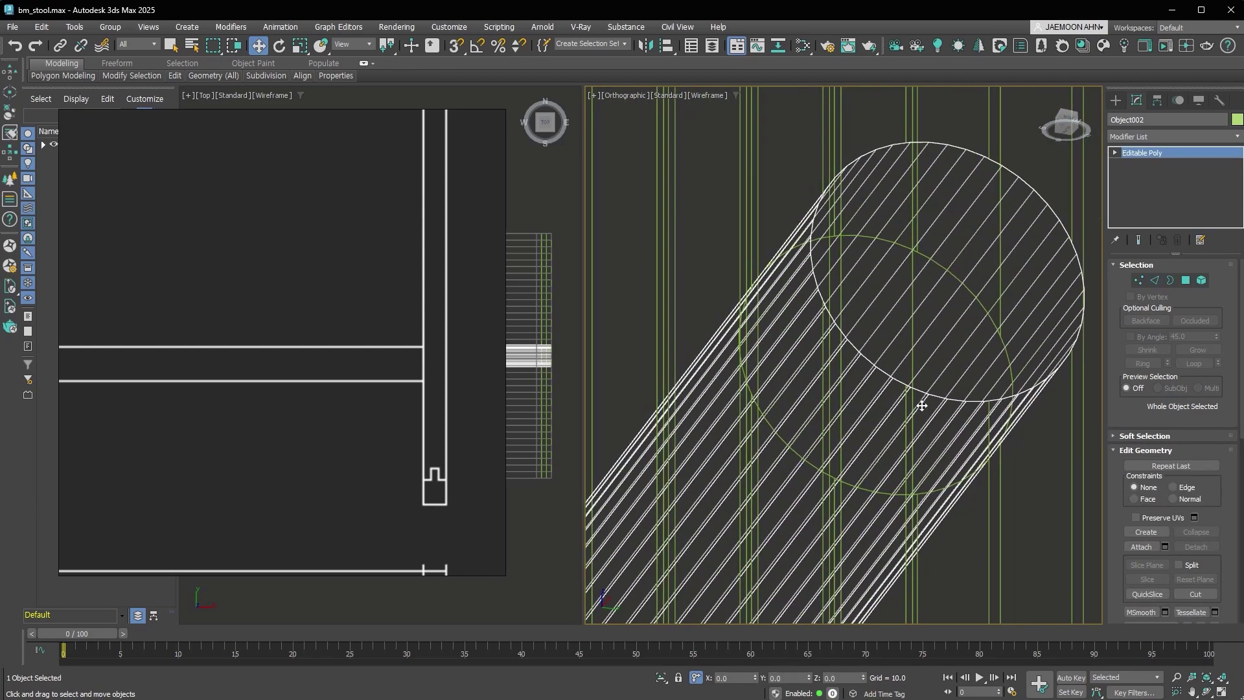
{"action": "key", "text": "z"}
{"action": "middle_click_drag", "start_coordinate": [1012, 417], "coordinate": [1008, 502], "text": "alt"}
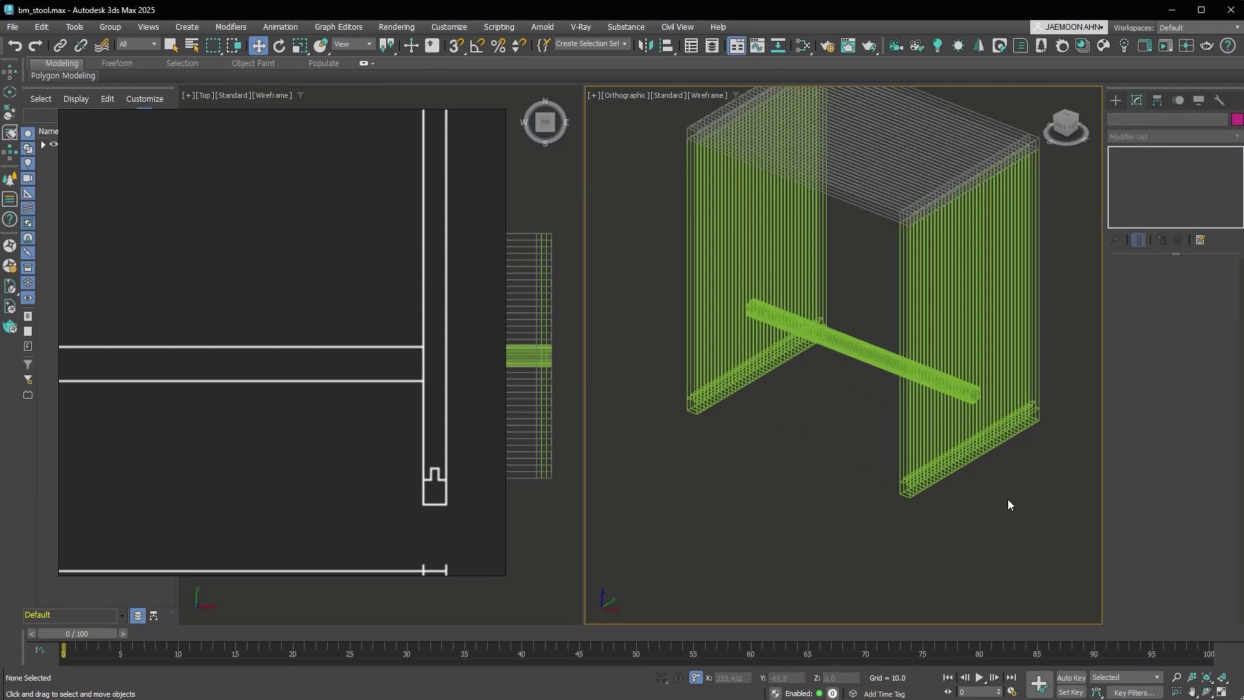
Change the object colour of the round crossbar and the tongued foot bars to blue
{"action": "key", "text": "F3"}
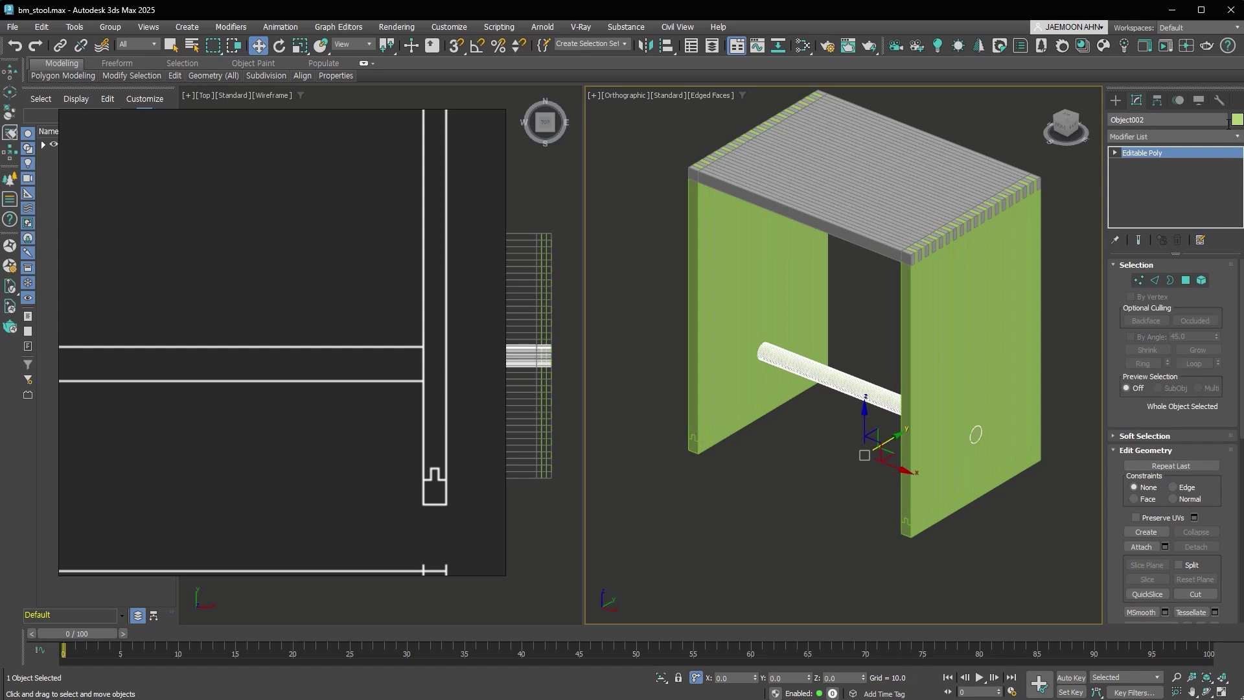
{"action": "left_click", "coordinate": [1236, 120]}
{"action": "left_click", "coordinate": [666, 351]}
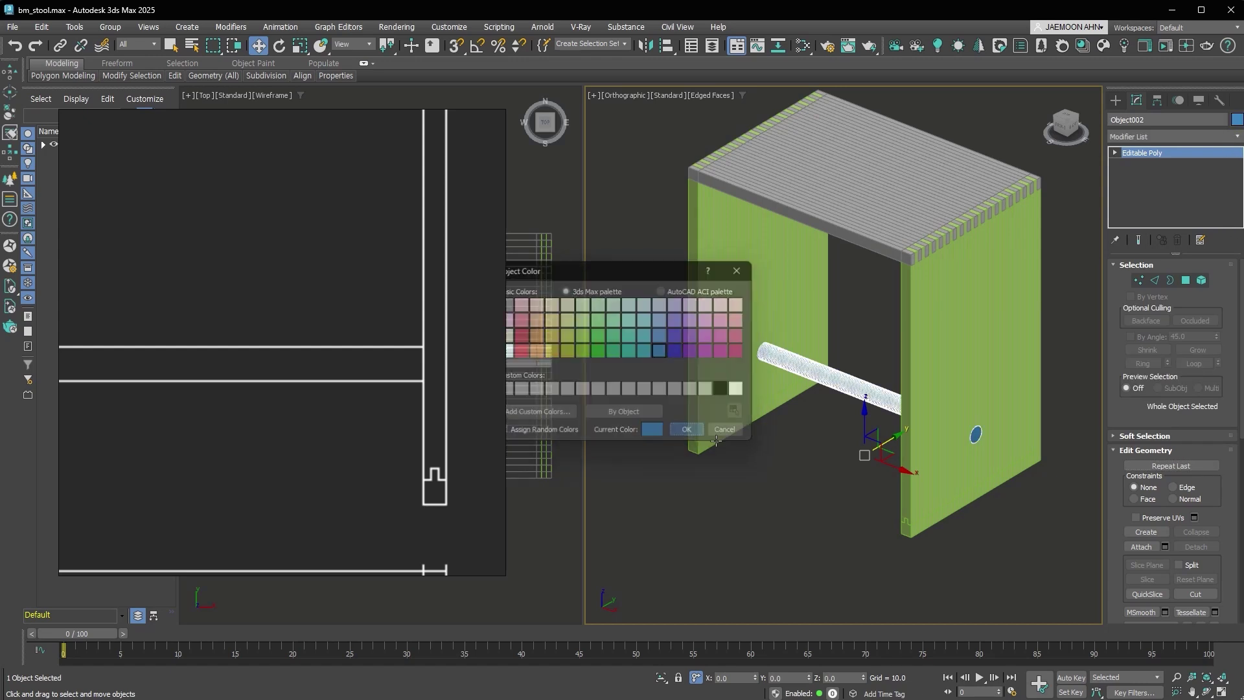
{"action": "key", "text": "Return"}
{"action": "left_click", "coordinate": [876, 510]}
{"action": "left_click", "coordinate": [907, 527]}
{"action": "left_click", "coordinate": [1237, 120]}
{"action": "left_click", "coordinate": [666, 350]}
{"action": "left_click", "coordinate": [653, 430]}
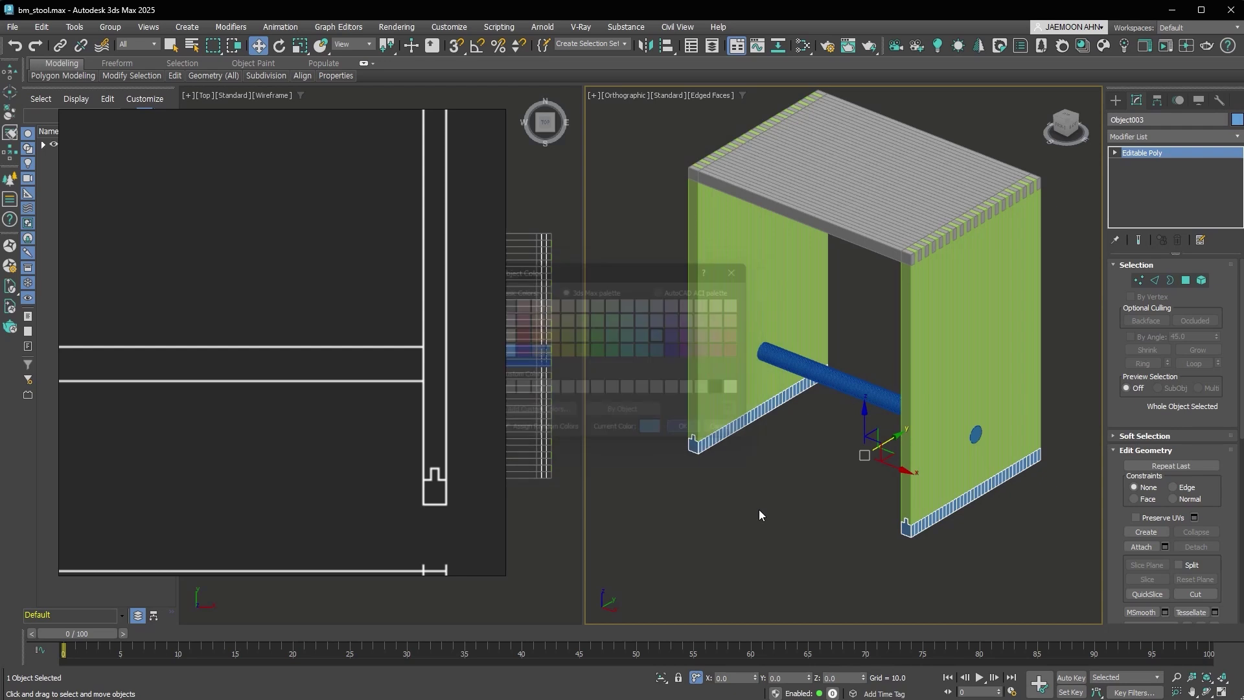
{"action": "left_click", "coordinate": [759, 509]}
{"action": "middle_click_drag", "start_coordinate": [965, 533], "coordinate": [955, 557]}
{"action": "left_click_drag", "start_coordinate": [868, 258], "coordinate": [698, 128]}
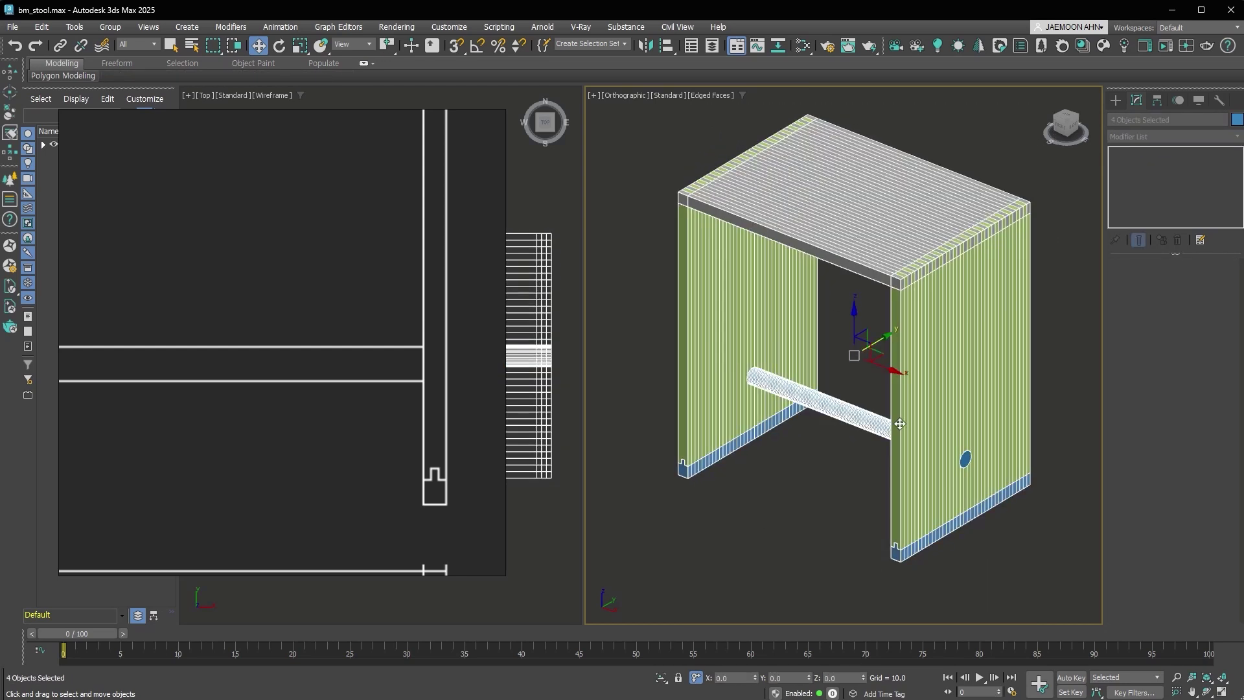
{"action": "left_click", "coordinate": [791, 506]}
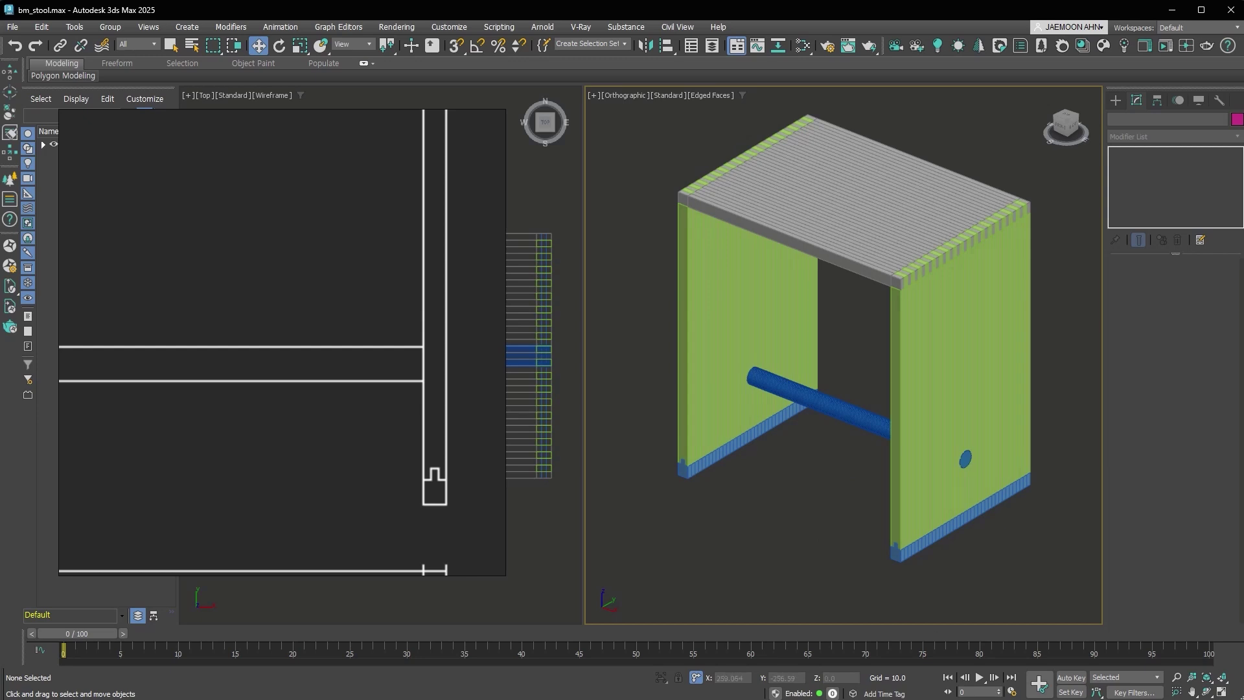
{"action": "middle_click_drag", "start_coordinate": [774, 502], "coordinate": [767, 538]}
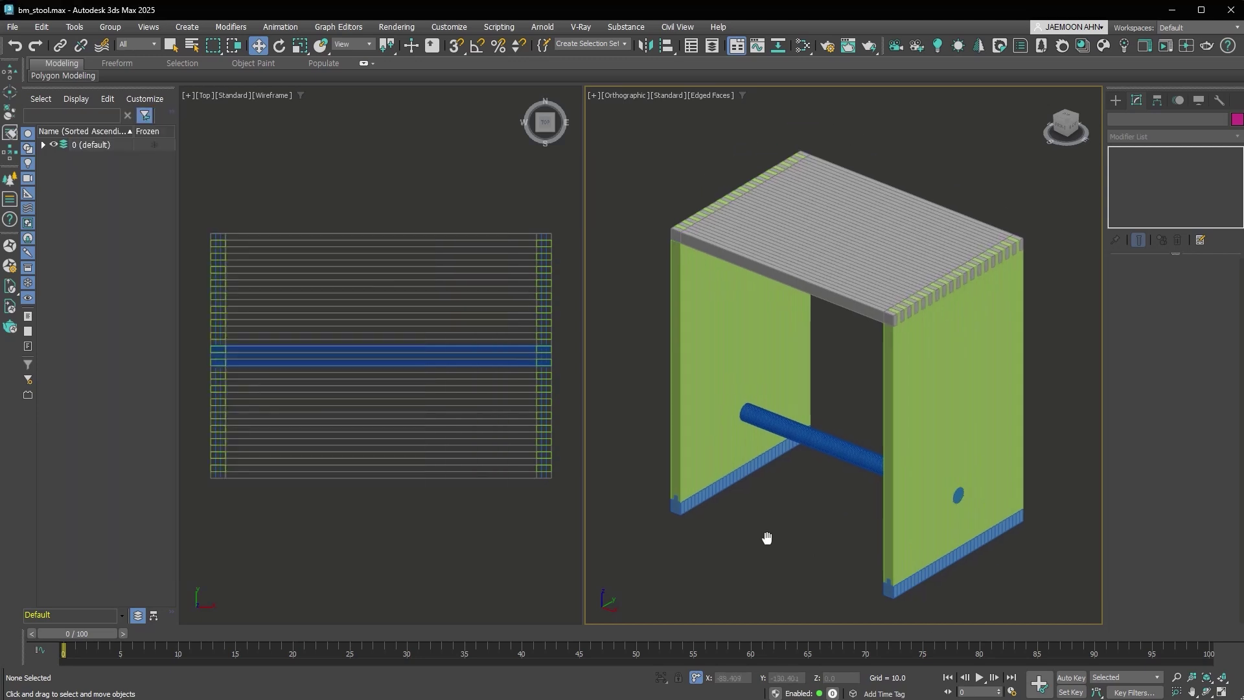
{"action": "left_click", "coordinate": [826, 437]}
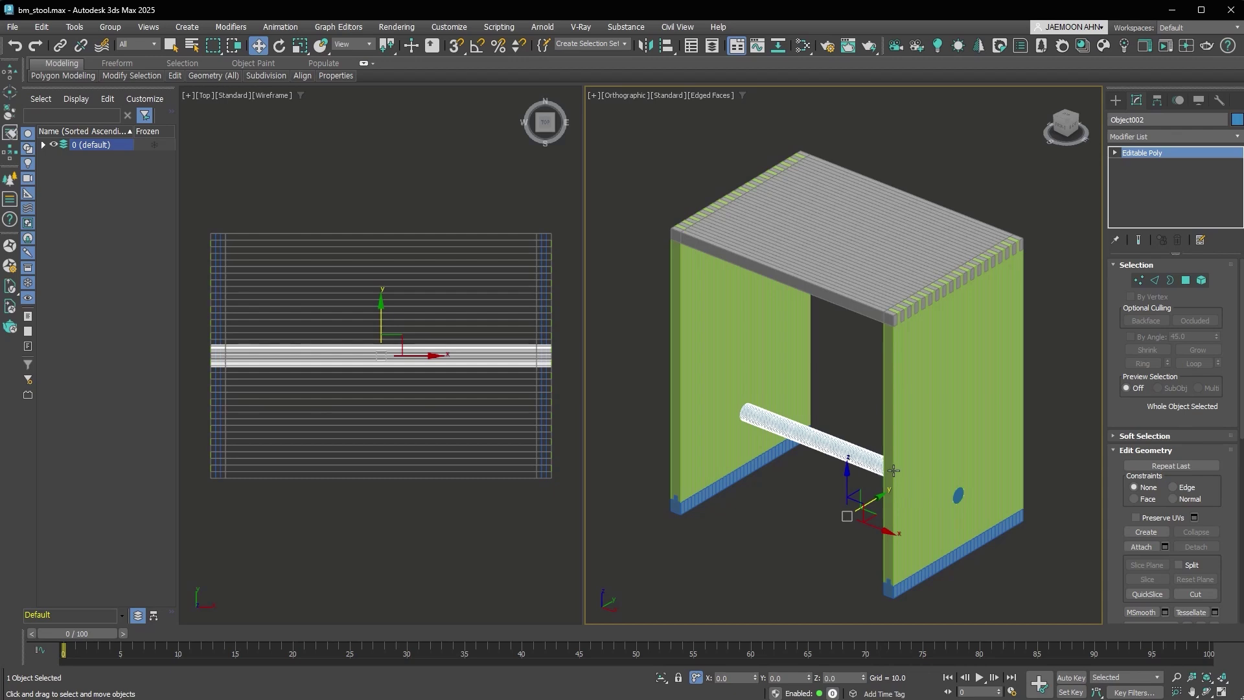
Attach the side panels and the tongued foot bars to the stool top as a single object
{"action": "left_click", "coordinate": [846, 256]}
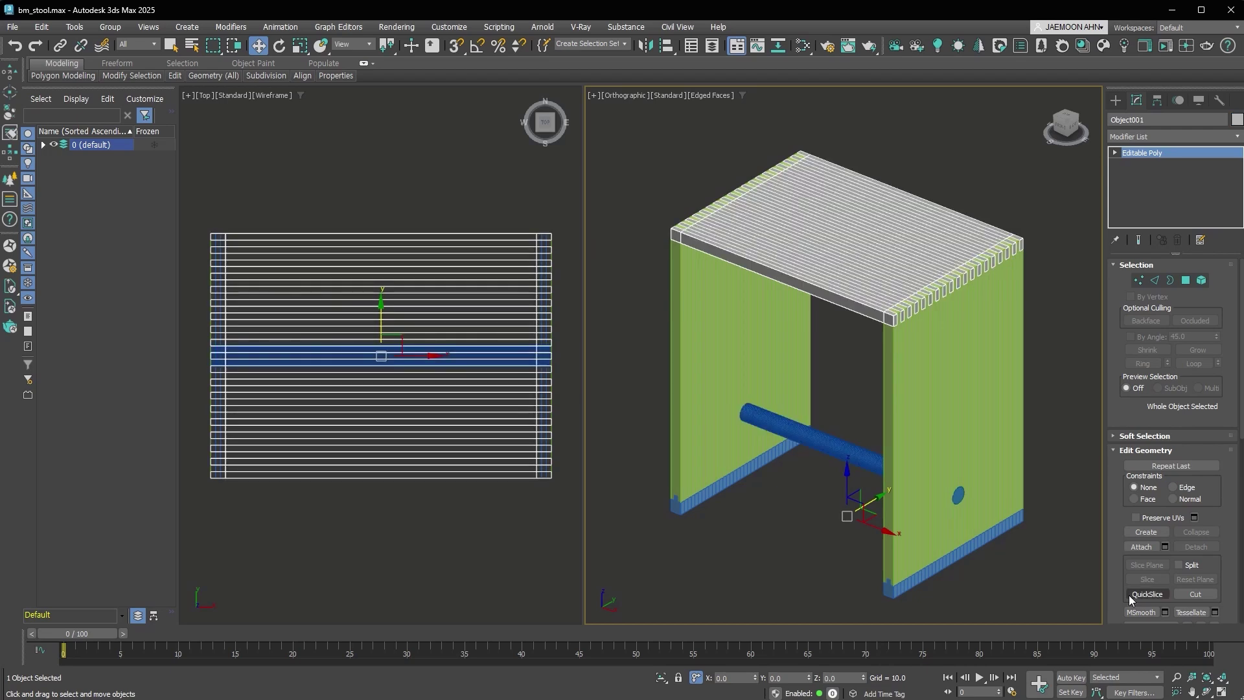
{"action": "scroll", "coordinate": [1141, 491], "scroll_direction": "down", "scroll_amount": 2}
{"action": "left_click", "coordinate": [1141, 487]}
{"action": "left_click", "coordinate": [1002, 426]}
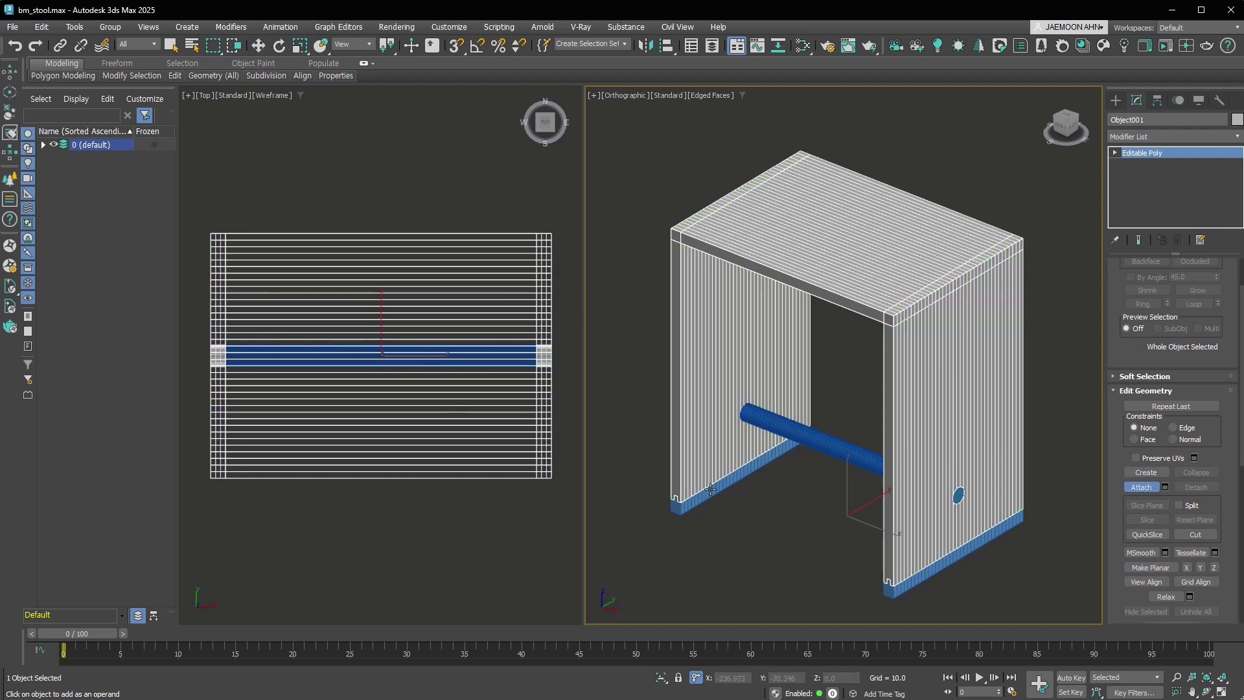
{"action": "left_click", "coordinate": [818, 467]}
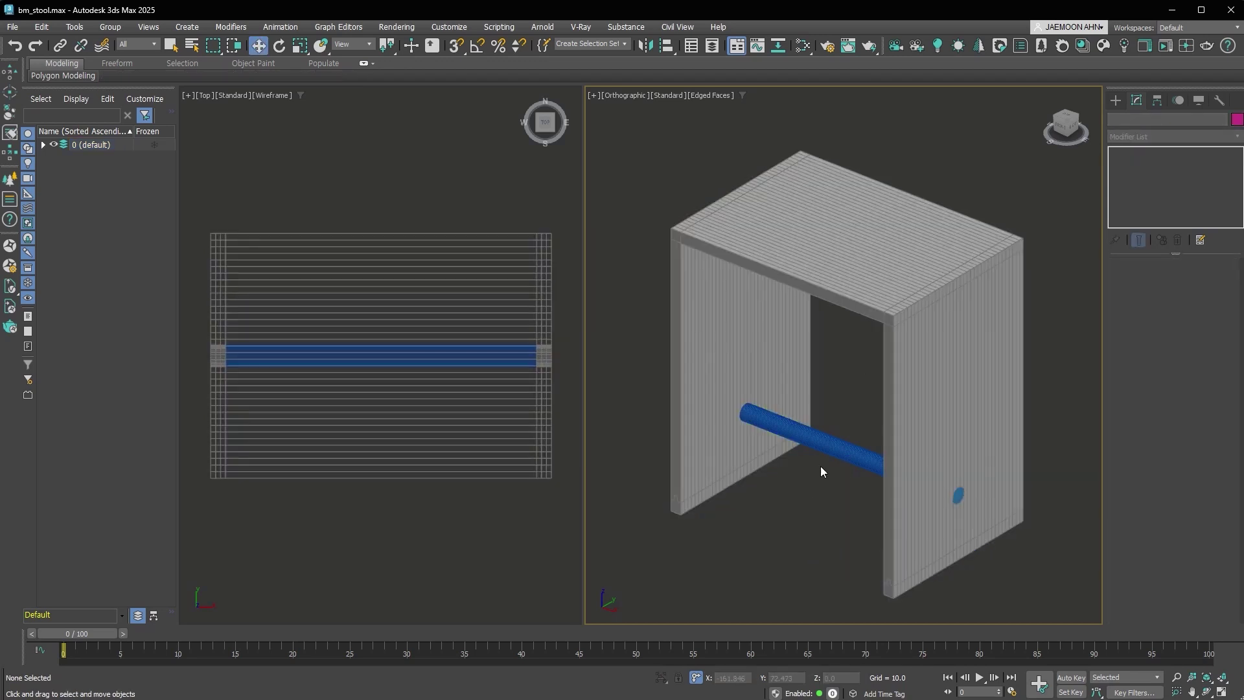
Apply a UVW Map modifier to the crossbar with capped Cylindrical mapping, aligned to Y and fitted to the bar
{"action": "left_click", "coordinate": [832, 448]}
{"action": "key", "text": "u"}
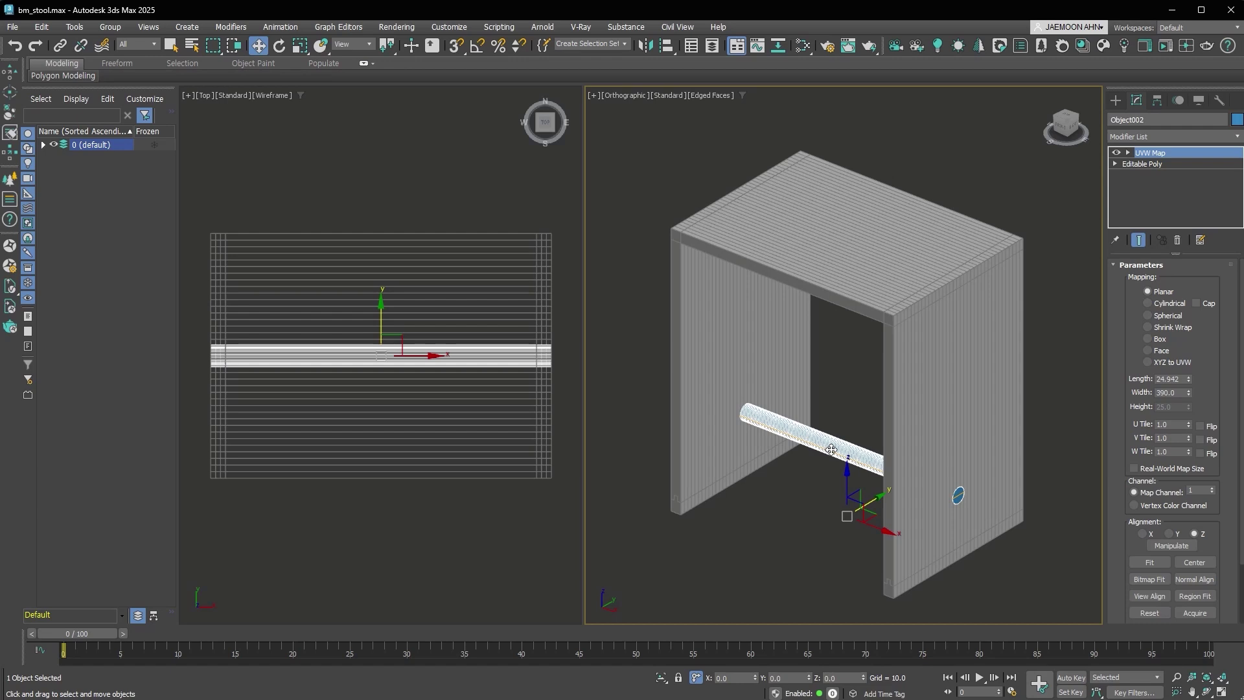
{"action": "left_click", "coordinate": [1148, 303]}
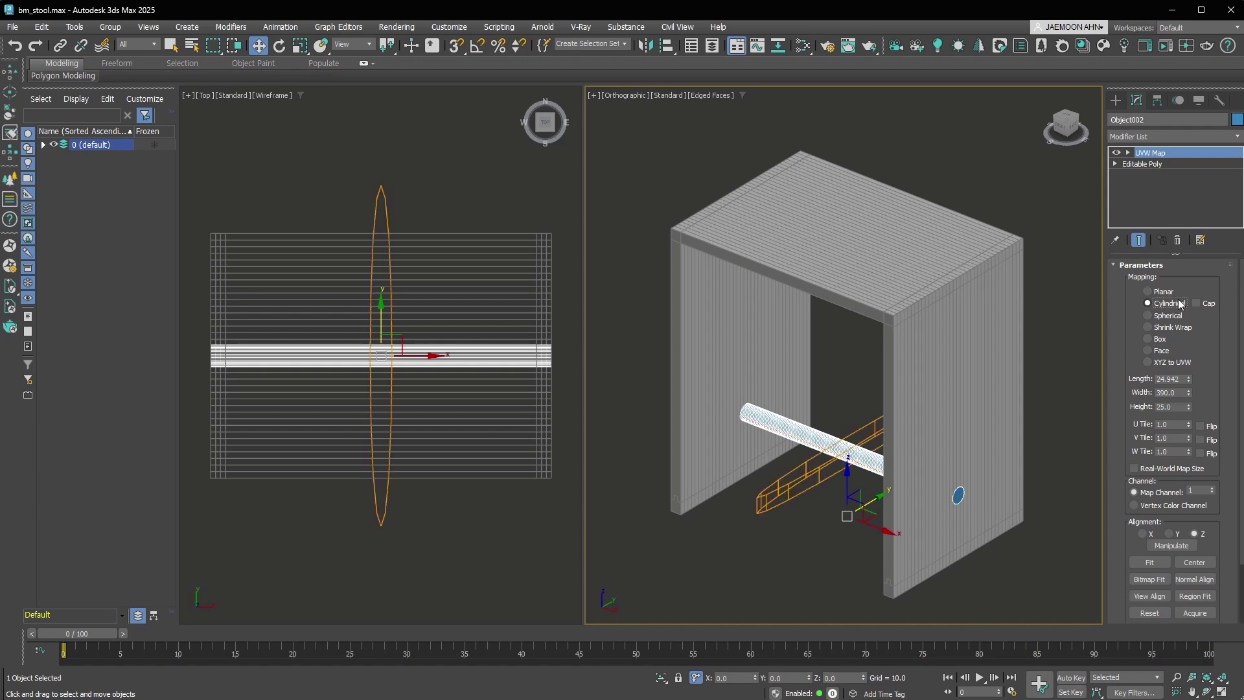
{"action": "left_click", "coordinate": [1143, 533]}
{"action": "middle_click_drag", "start_coordinate": [998, 481], "coordinate": [1083, 500], "text": "alt"}
{"action": "left_click", "coordinate": [1168, 533]}
{"action": "middle_click_drag", "start_coordinate": [870, 429], "coordinate": [980, 405], "text": "alt"}
{"action": "left_click", "coordinate": [1141, 557]}
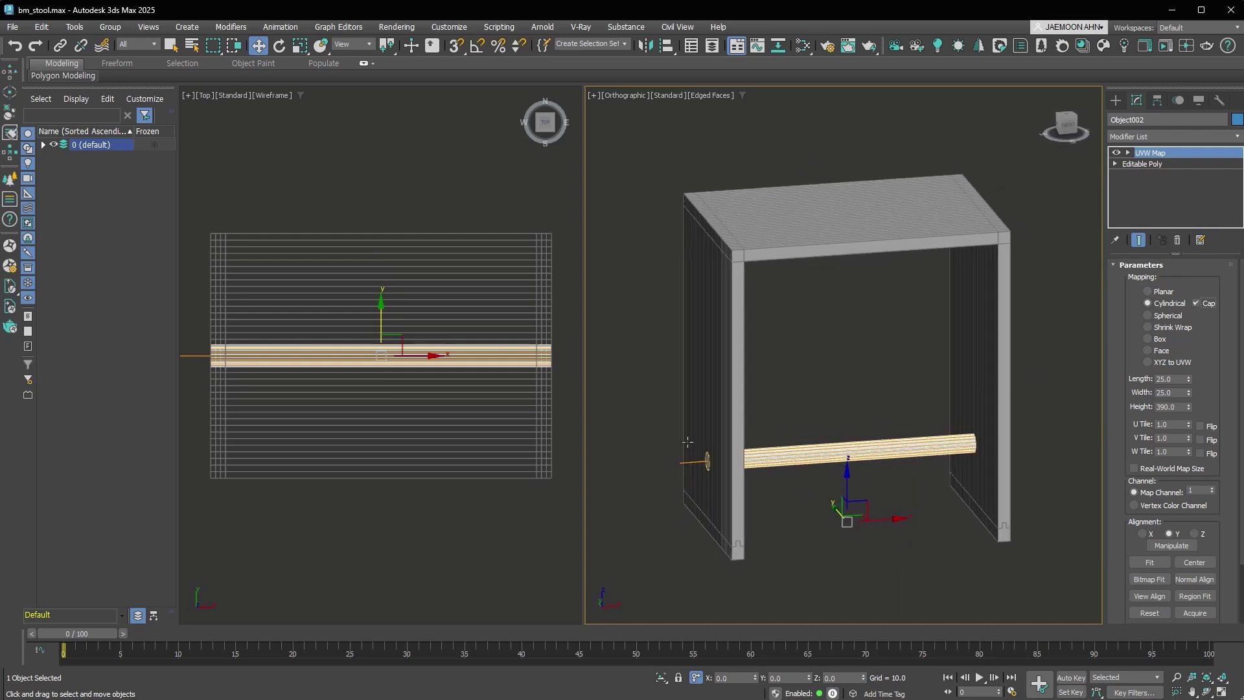
{"action": "middle_click_drag", "start_coordinate": [1065, 482], "coordinate": [967, 483], "text": "alt"}
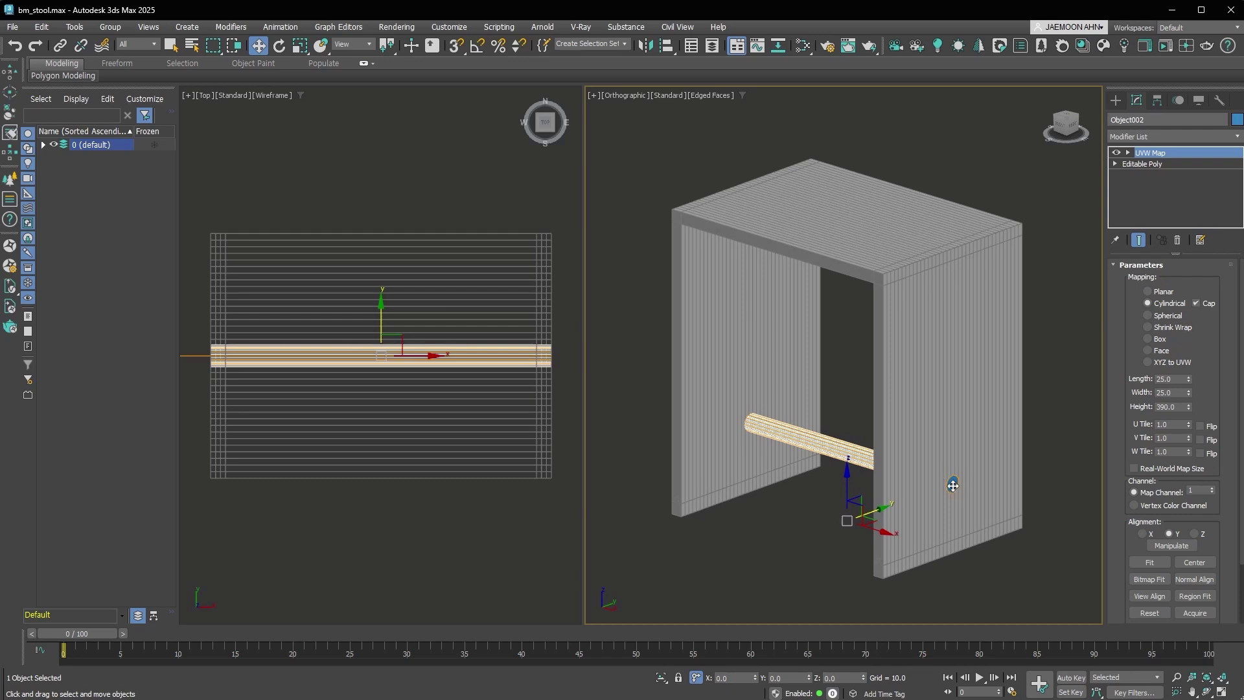
{"action": "middle_click_drag", "start_coordinate": [965, 506], "coordinate": [938, 496]}
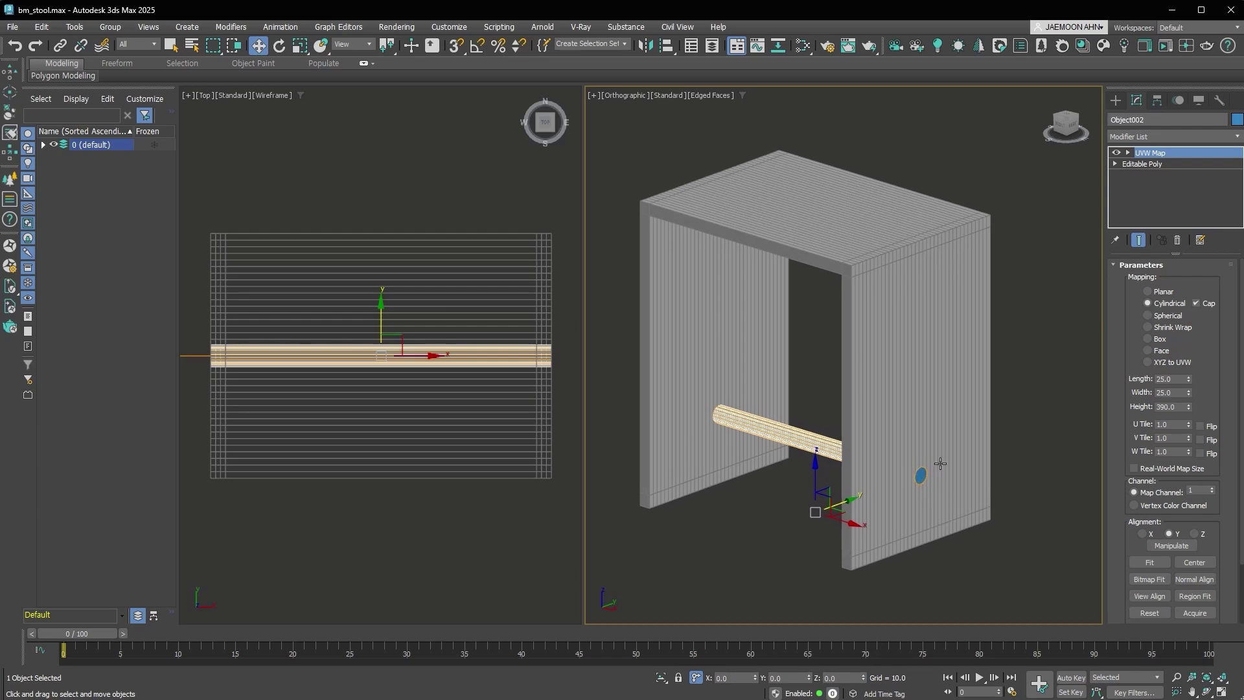
Apply Unwrap UVW to the stool body, select all of its polygons and open them in the UV editor
{"action": "left_click", "coordinate": [940, 464]}
{"action": "key", "text": "3"}
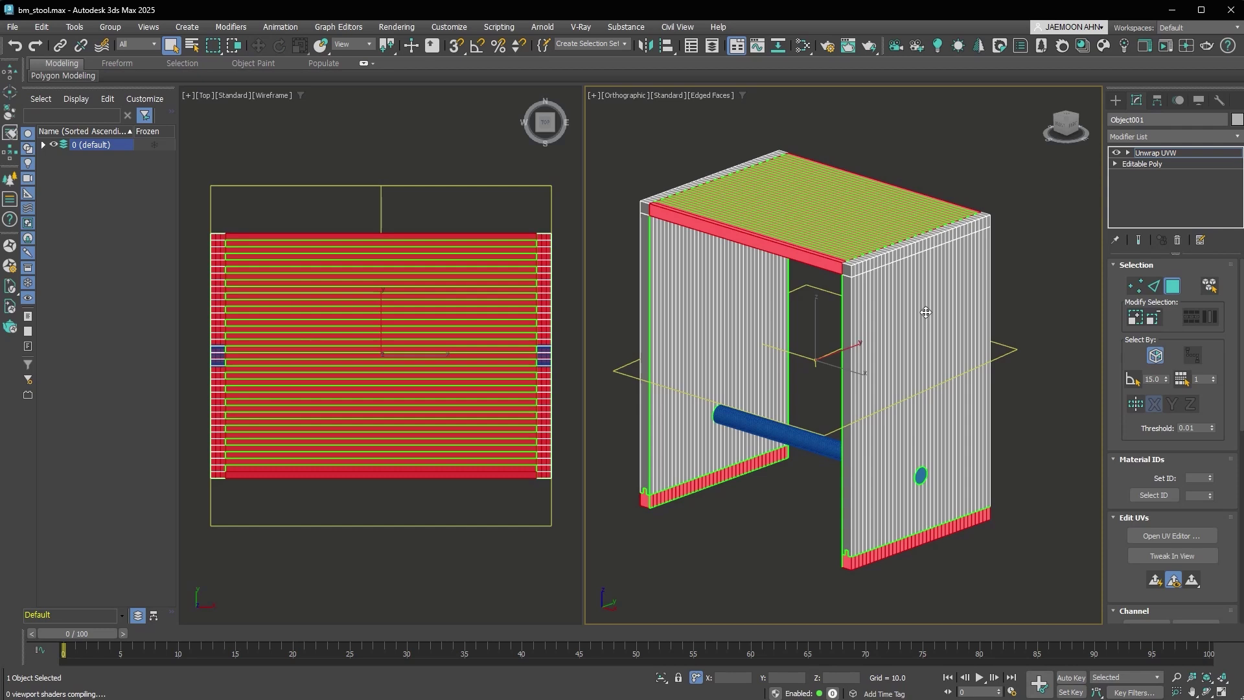
{"action": "key", "text": "ctrl+a"}
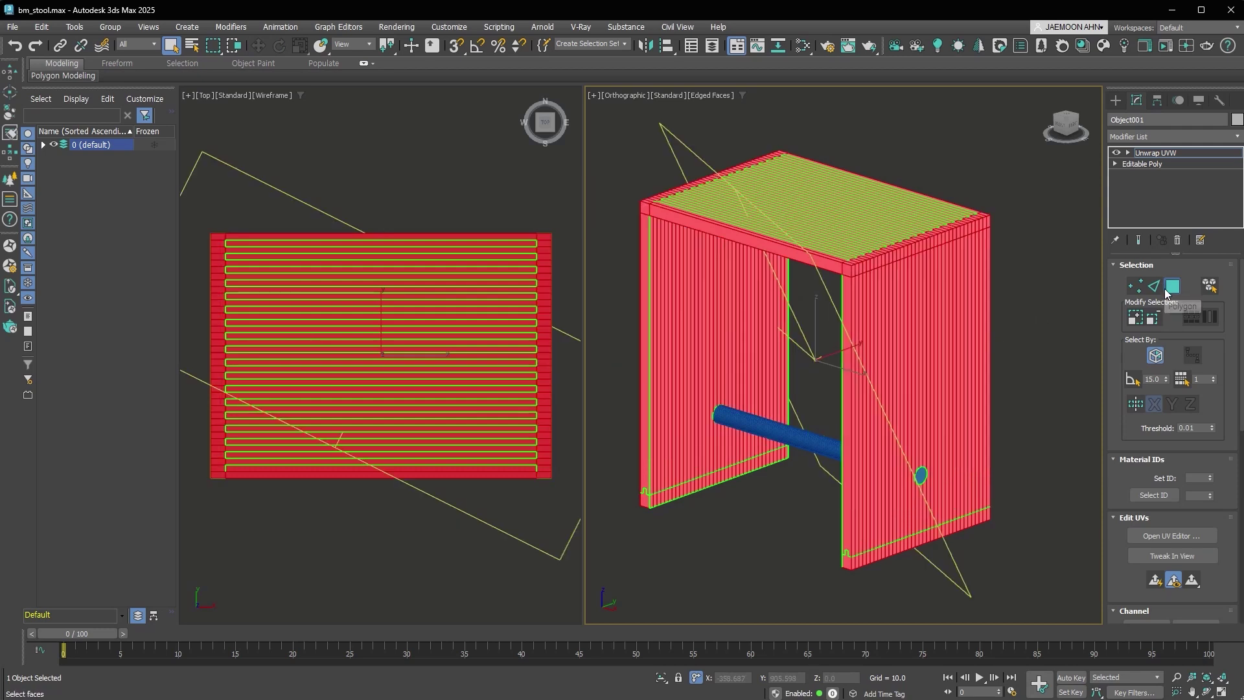
{"action": "left_click", "coordinate": [1171, 536]}
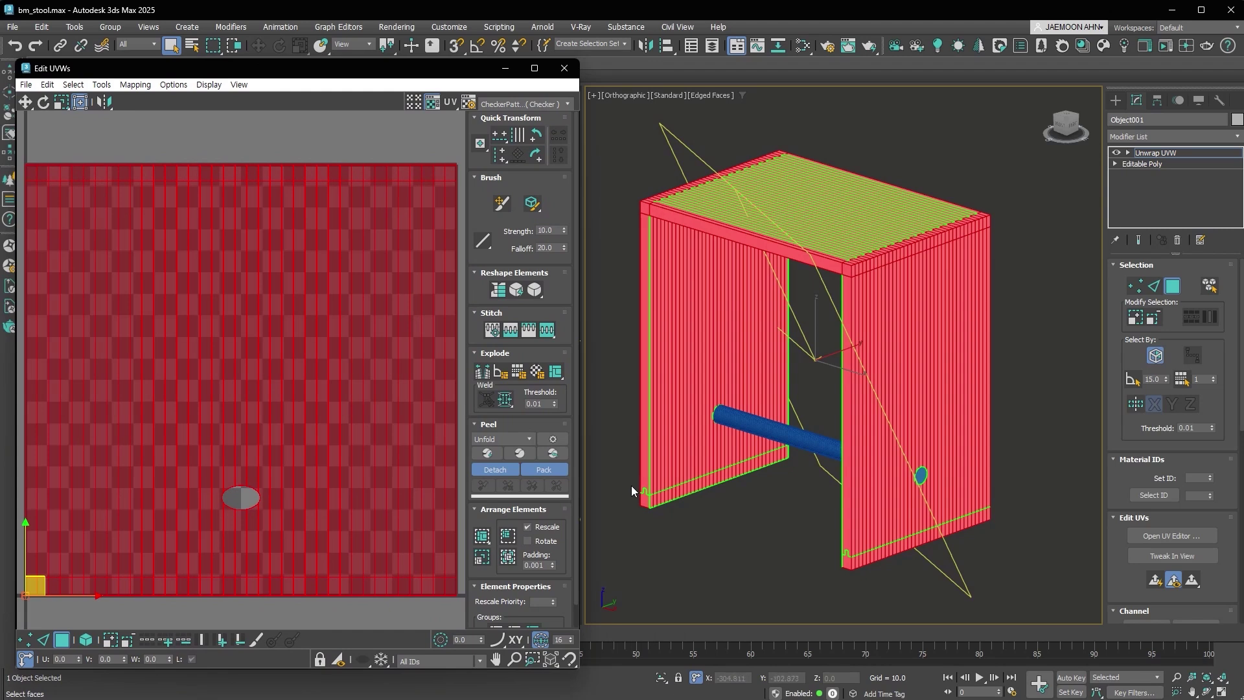
Flatten-map the selected polygons with a 45-degree angle threshold and 0.001 spacing, and pack-normalize the shells with Rotate enabled
{"action": "left_click", "coordinate": [135, 84]}
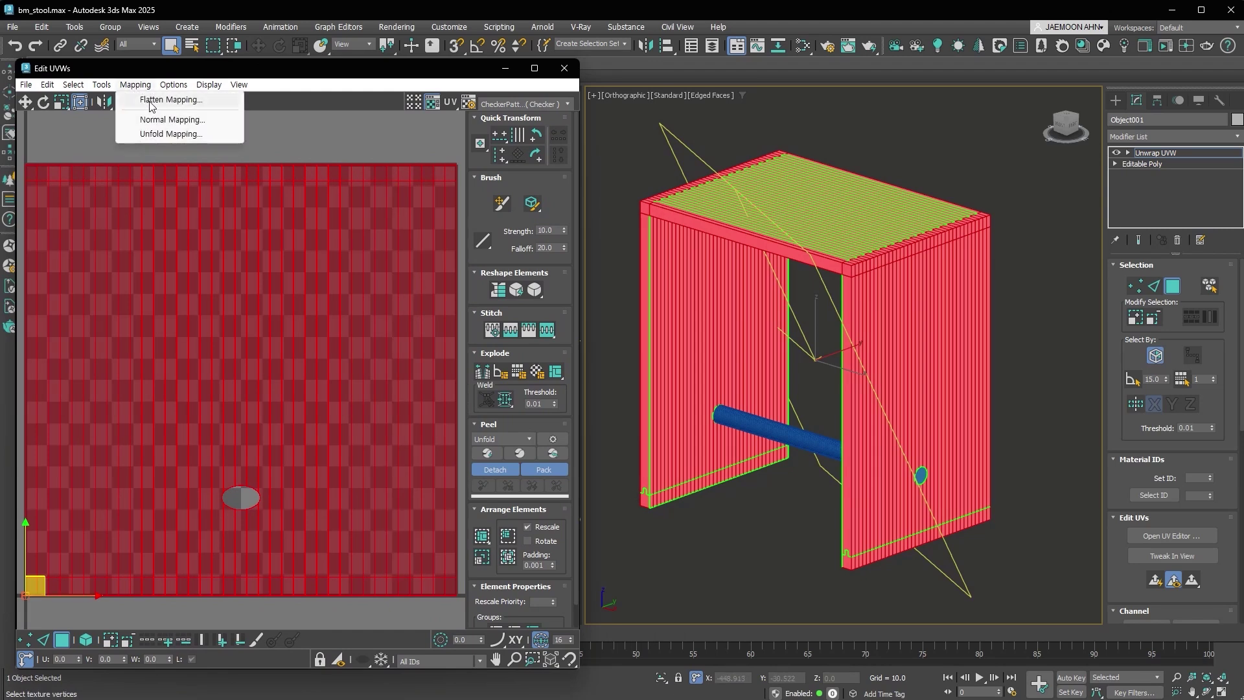
{"action": "left_click", "coordinate": [153, 100]}
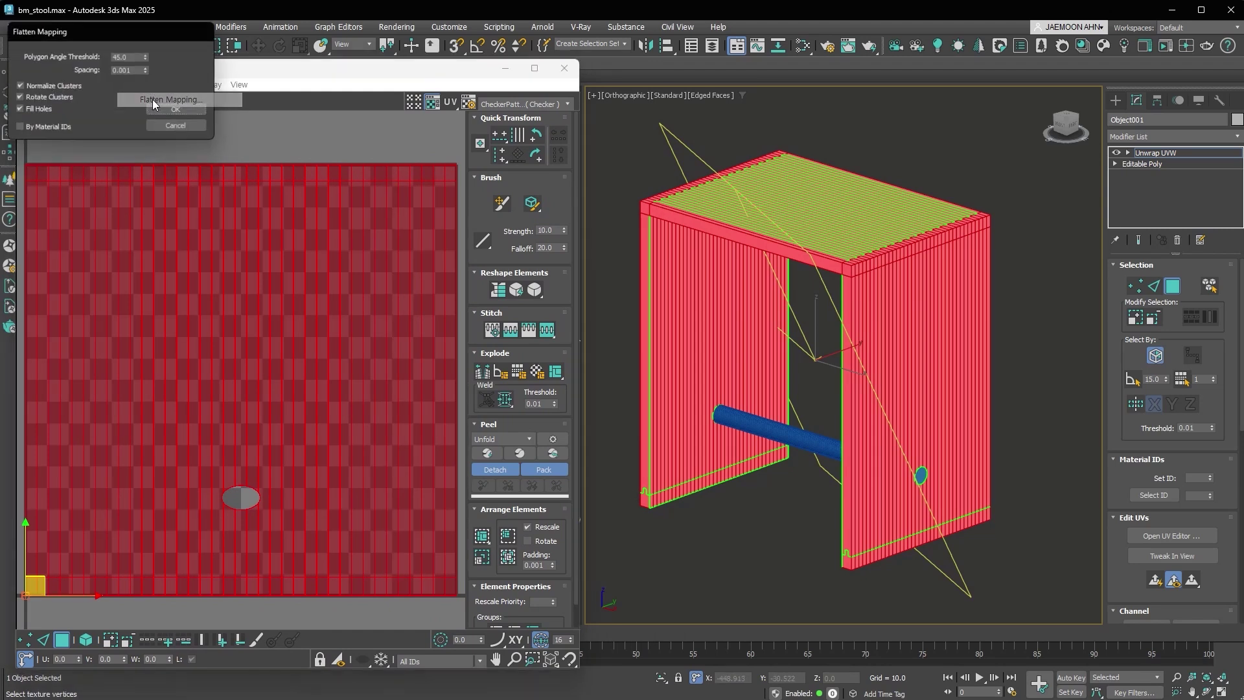
{"action": "left_click", "coordinate": [188, 112]}
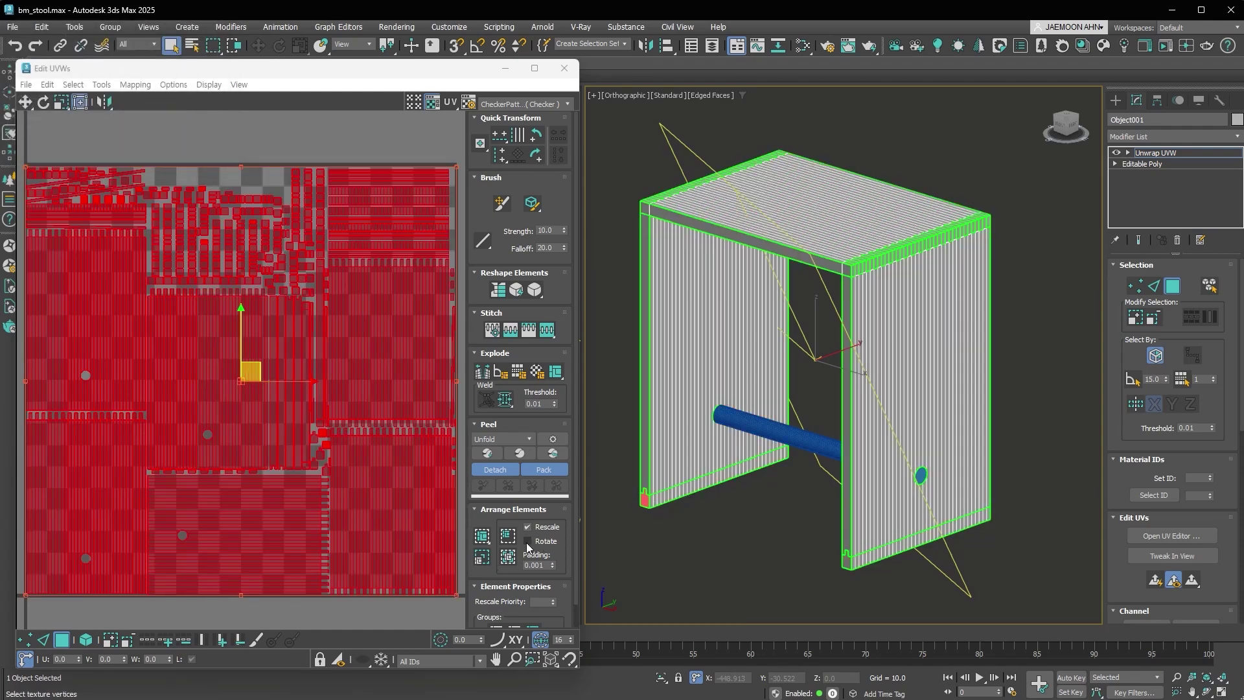
{"action": "left_click", "coordinate": [526, 541]}
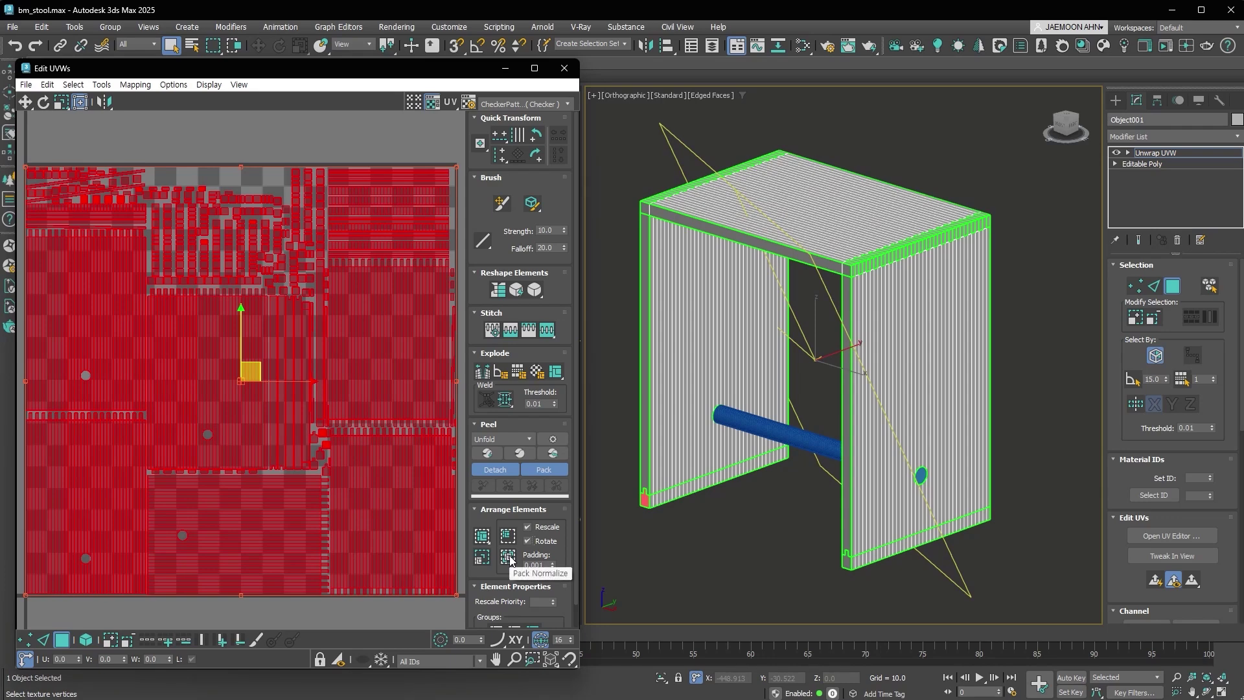
{"action": "left_click", "coordinate": [509, 558]}
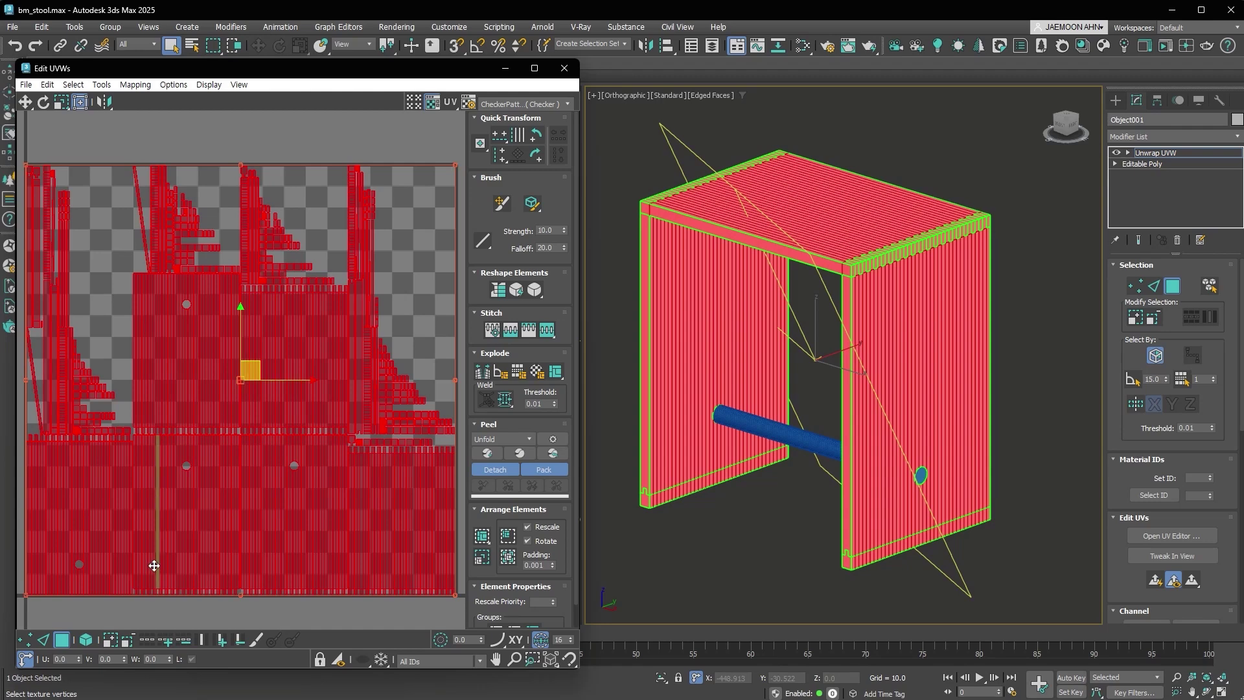
Straighten the two slanted UV shells by aligning each to its long edge, and repack the layout with Rotate disabled
{"action": "left_click", "coordinate": [45, 640]}
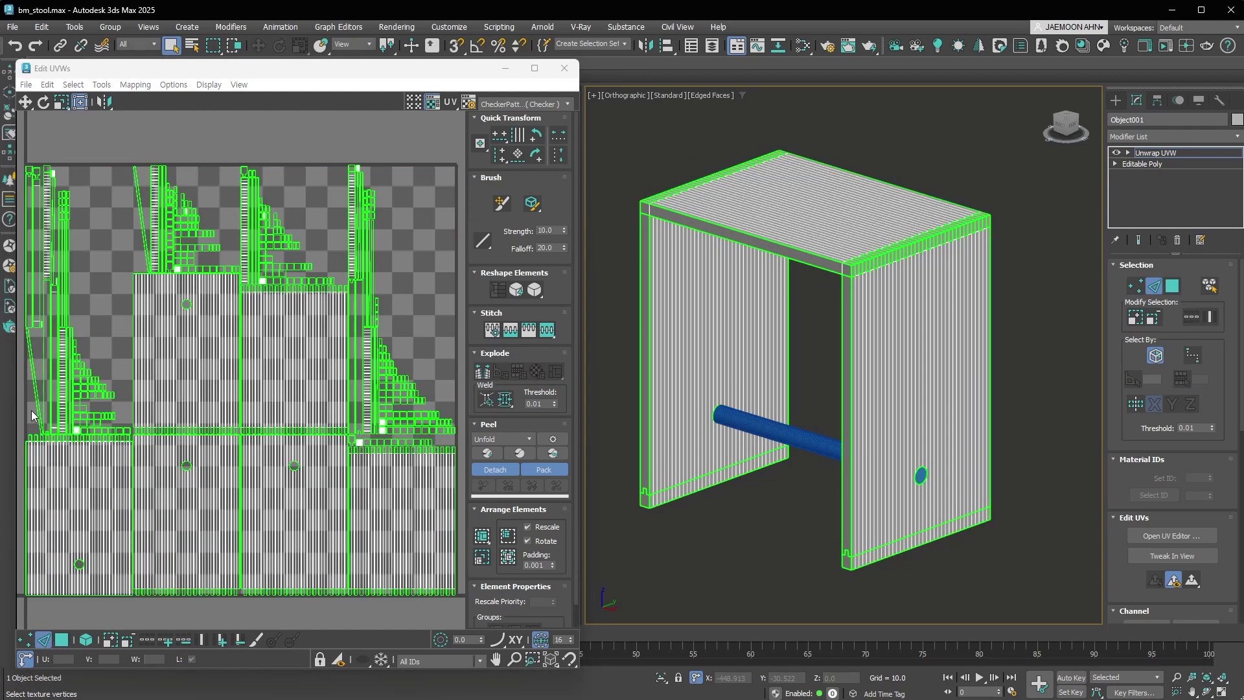
{"action": "scroll", "coordinate": [34, 387], "scroll_direction": "up", "scroll_amount": 2}
{"action": "left_click", "coordinate": [34, 383]}
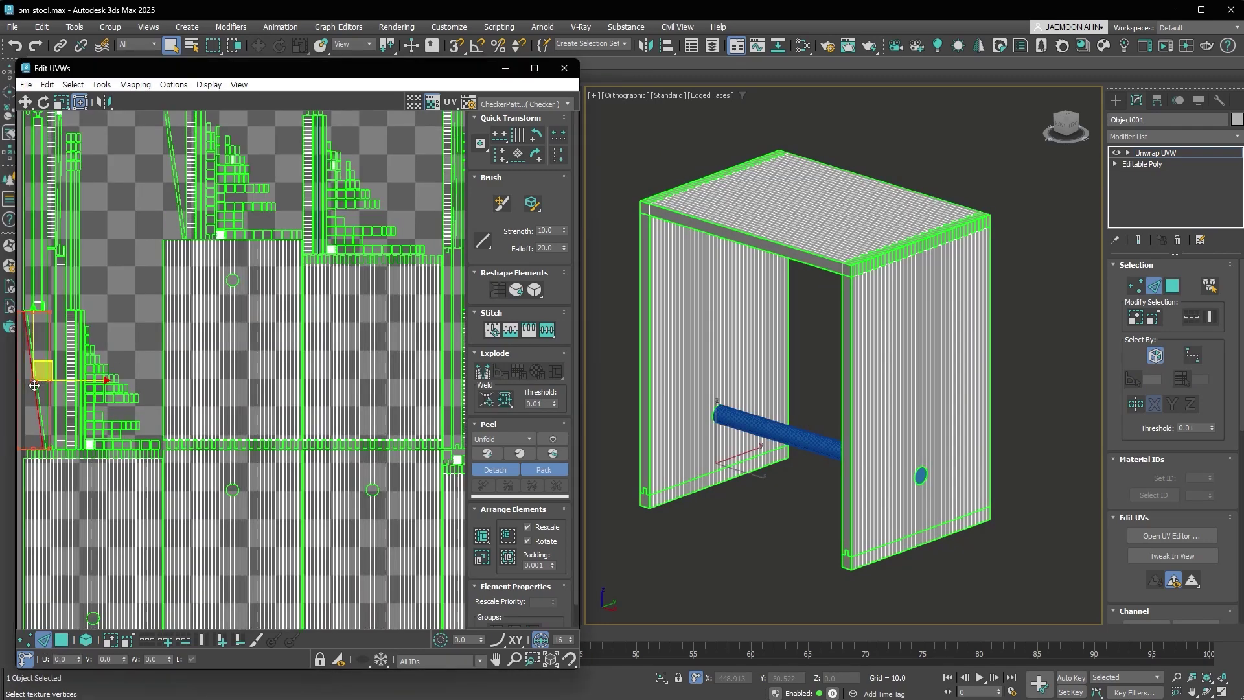
{"action": "left_click", "coordinate": [520, 165]}
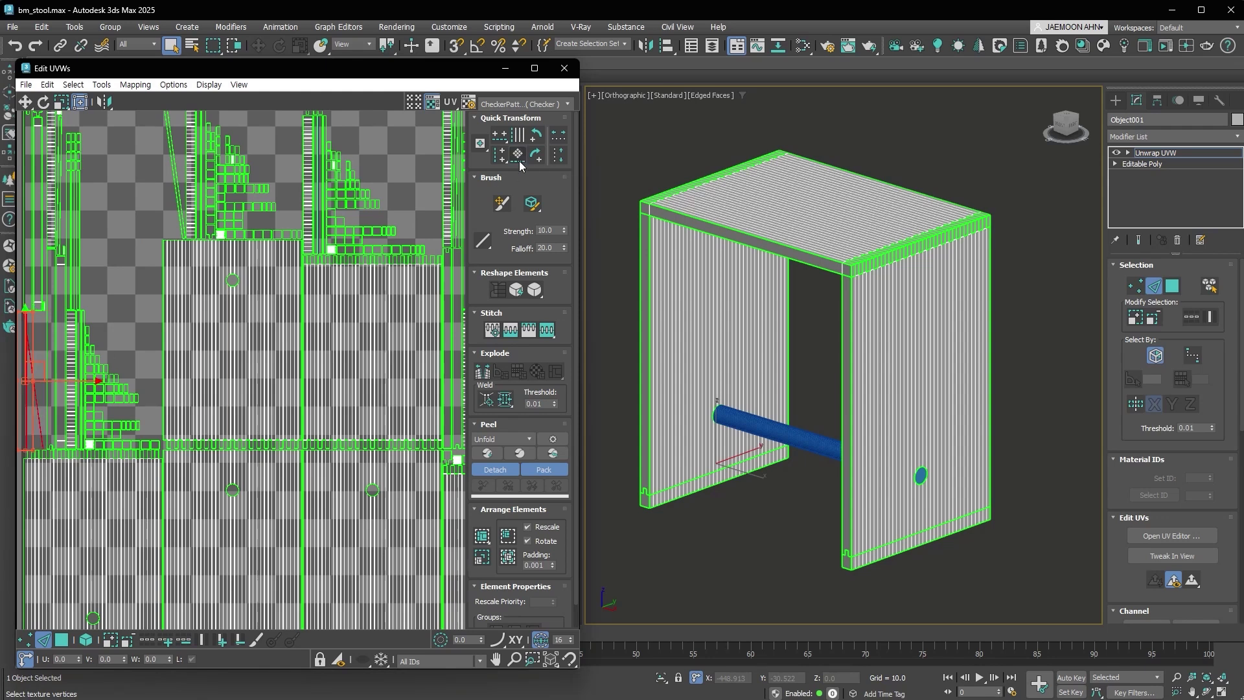
{"action": "left_click", "coordinate": [173, 176]}
{"action": "left_click", "coordinate": [517, 155]}
{"action": "left_click", "coordinate": [528, 541]}
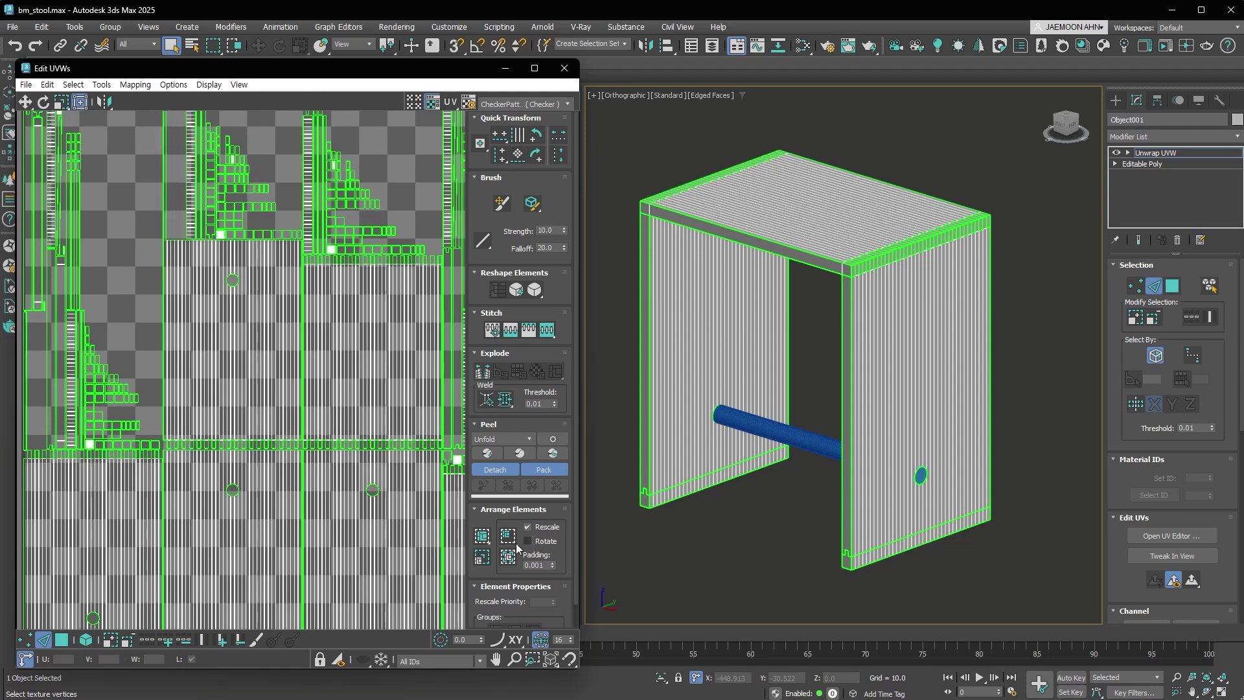
{"action": "left_click", "coordinate": [481, 537]}
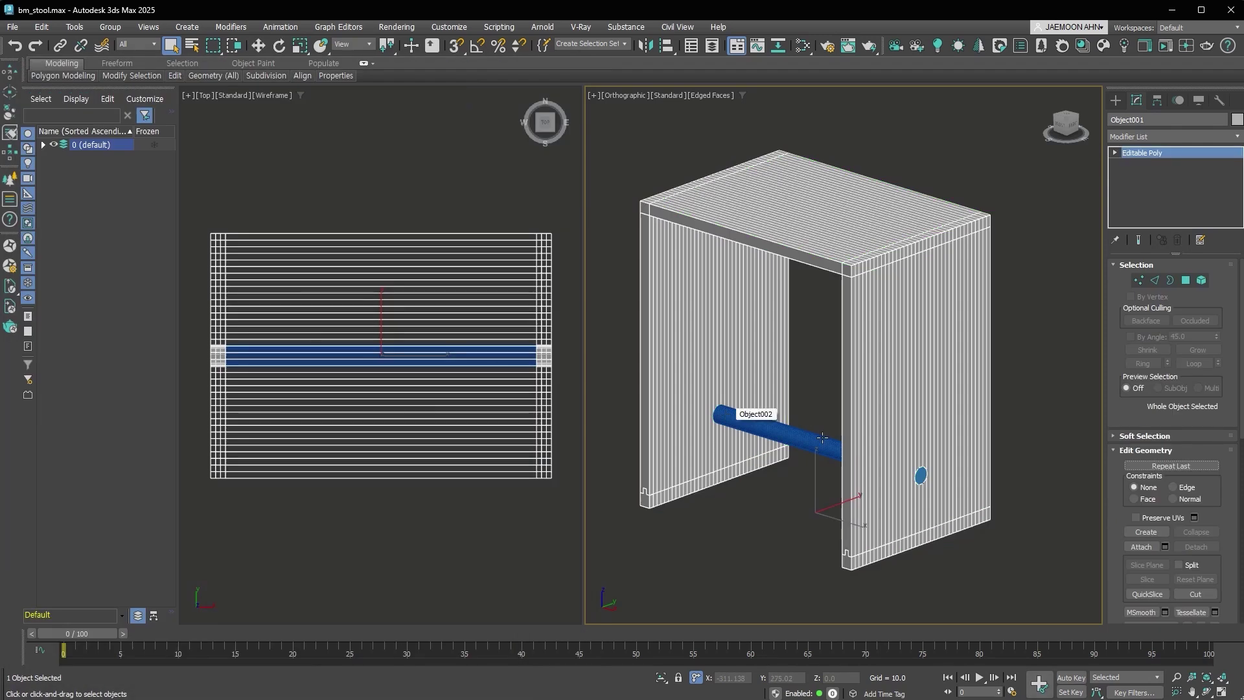
Create a CoronaPhysicalMtl in the Slate Material Editor, with the wood CoronaColorCorrect map feeding its Base color and an enlarged preview
{"action": "left_click", "coordinate": [802, 45]}
{"action": "scroll", "coordinate": [463, 328], "scroll_direction": "up", "scroll_amount": 3}
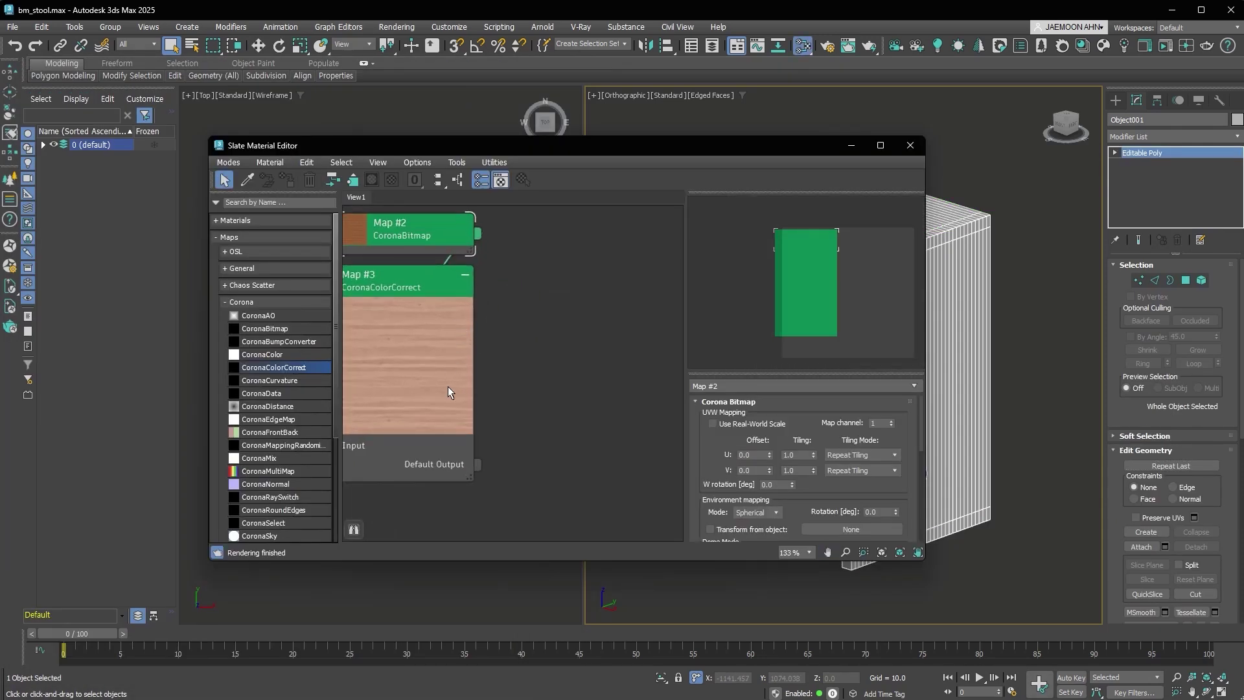
{"action": "scroll", "coordinate": [435, 365], "scroll_direction": "down", "scroll_amount": 3}
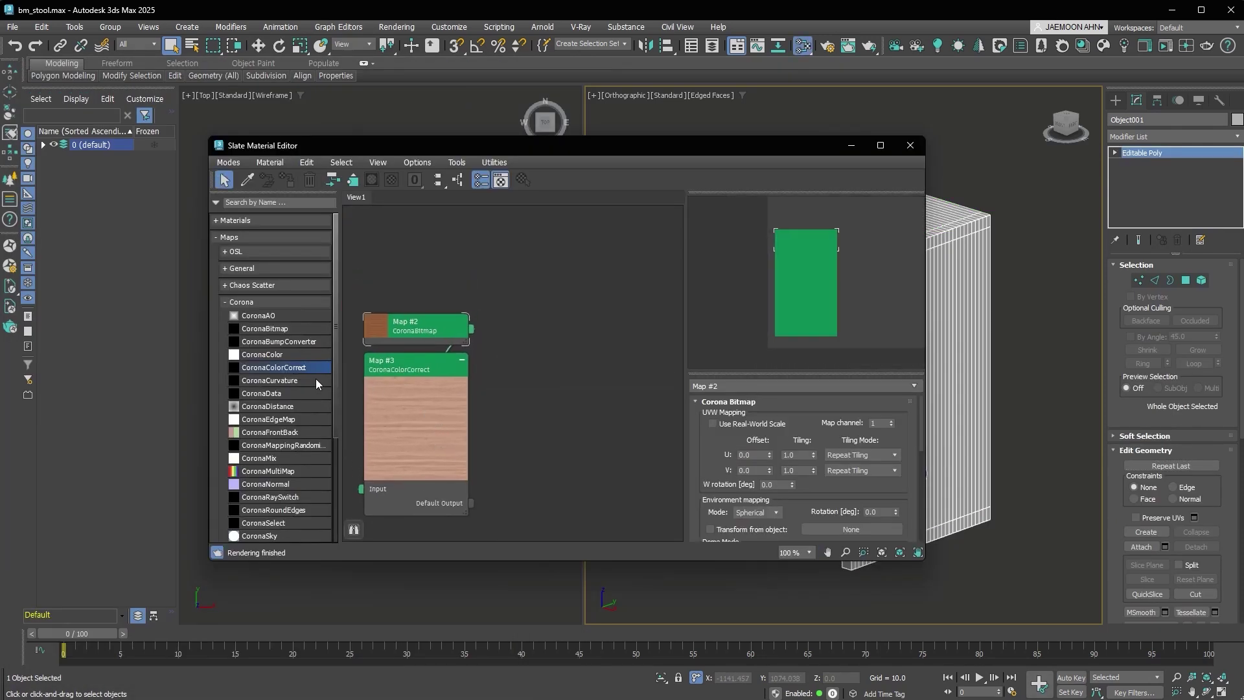
{"action": "left_click", "coordinate": [281, 302]}
{"action": "left_click", "coordinate": [258, 222]}
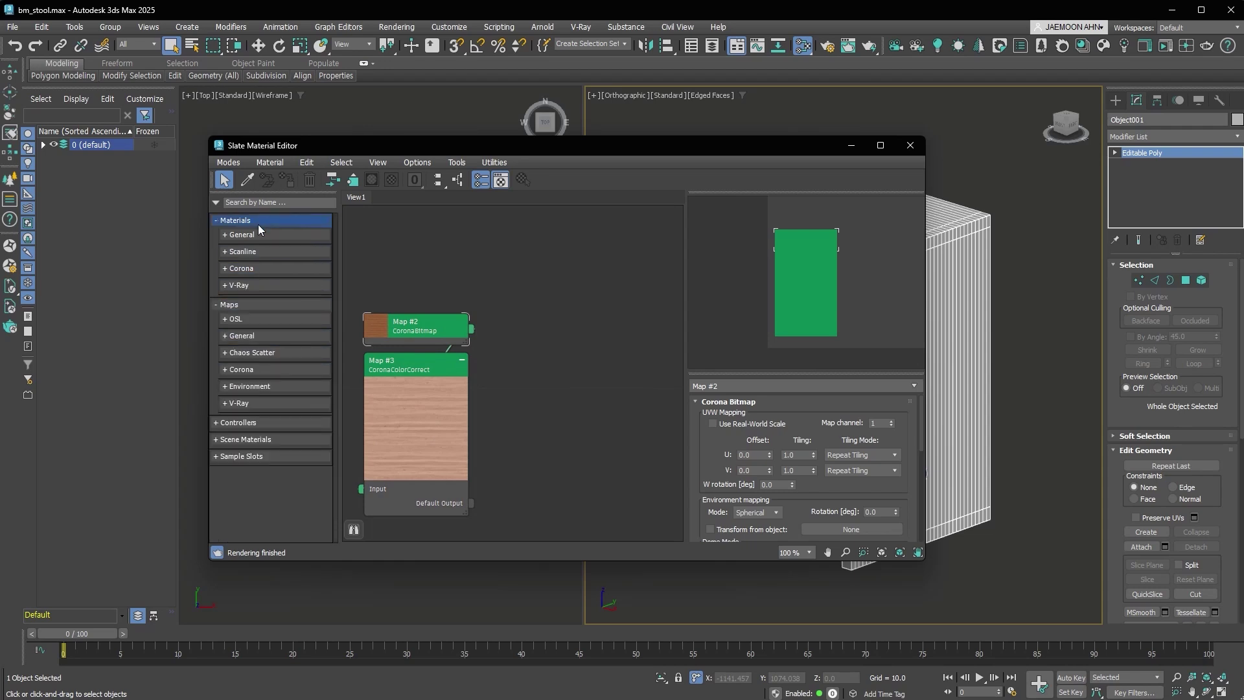
{"action": "left_click", "coordinate": [253, 269]}
{"action": "left_click_drag", "start_coordinate": [245, 281], "coordinate": [502, 347]}
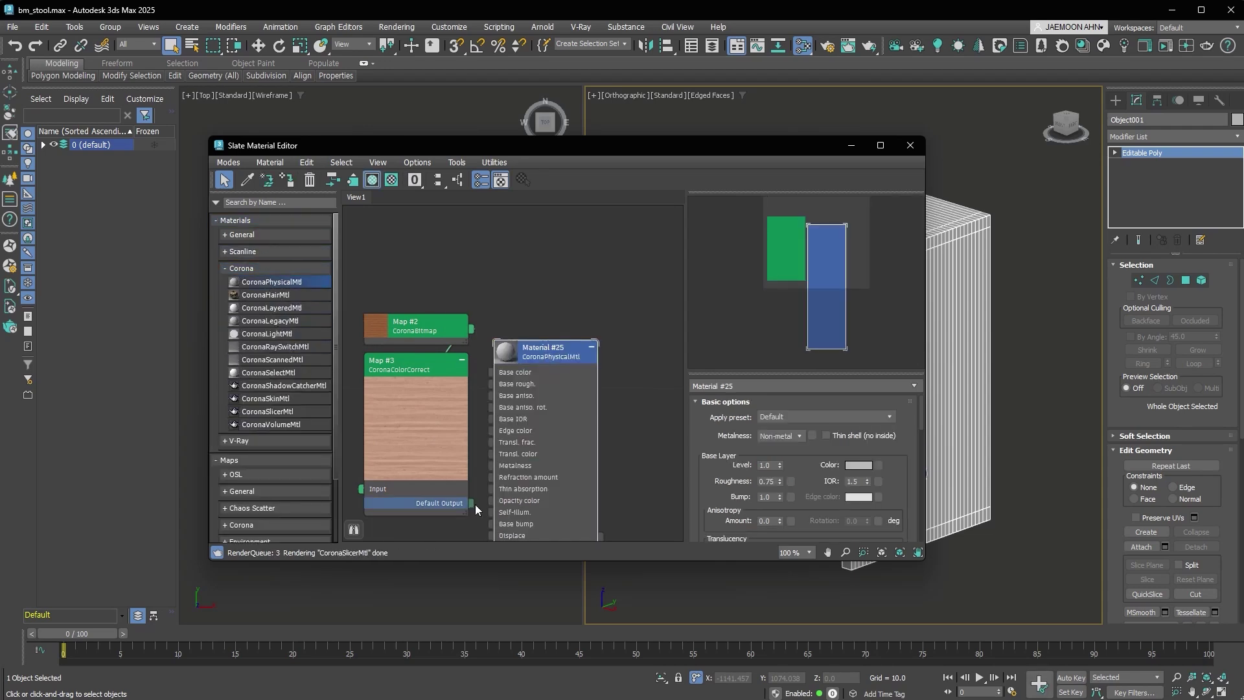
{"action": "double_click", "coordinate": [506, 353]}
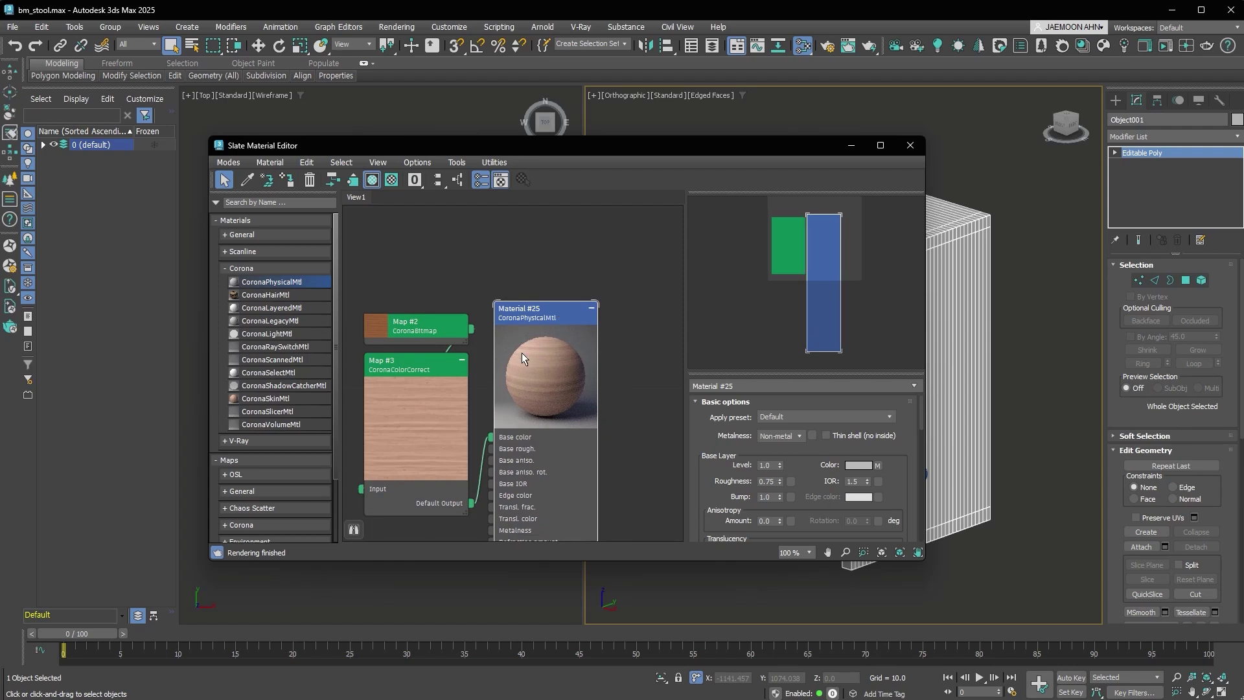
Assign the wood material to the stool body and hide the edged-faces display in the orthographic view
{"action": "middle_click_drag", "start_coordinate": [537, 325], "coordinate": [566, 327]}
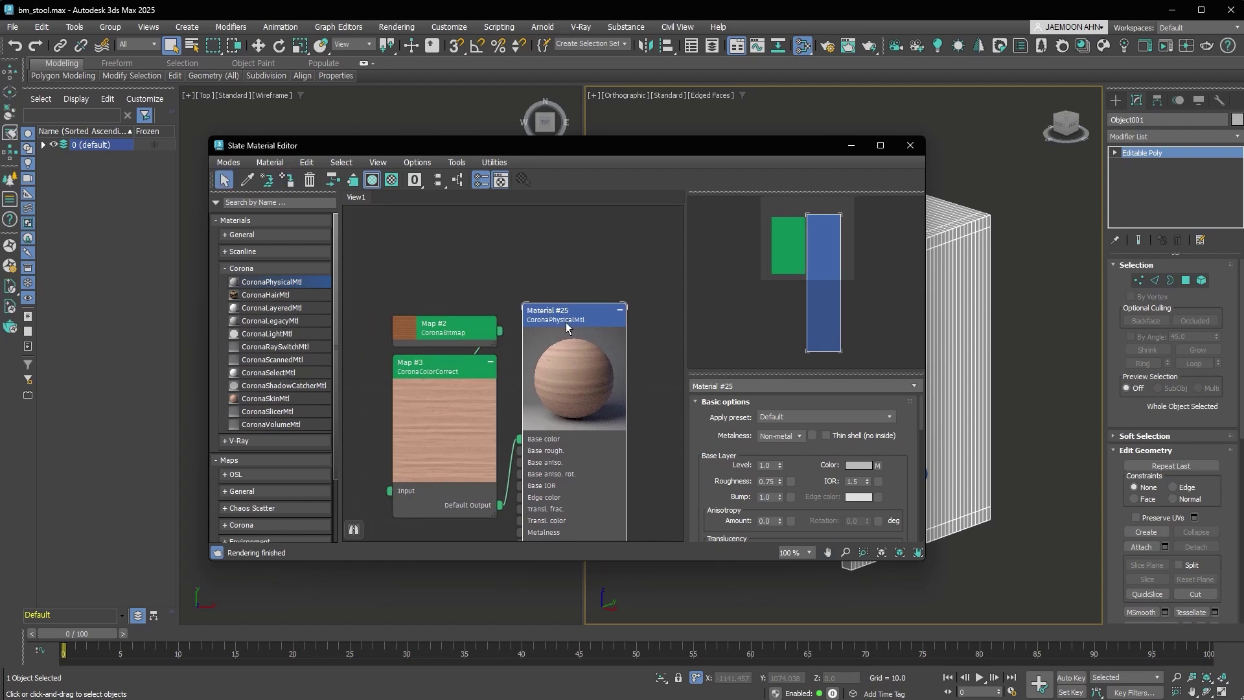
{"action": "left_click_drag", "start_coordinate": [795, 147], "coordinate": [596, 165]}
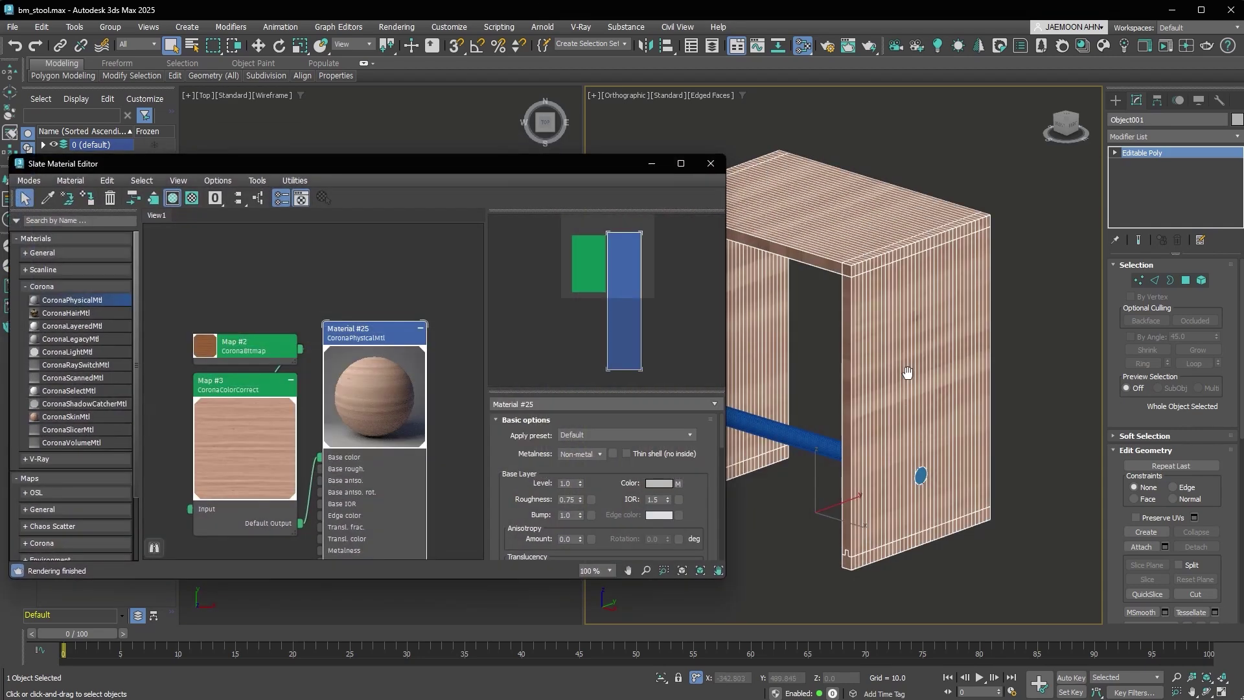
{"action": "key", "text": "F4"}
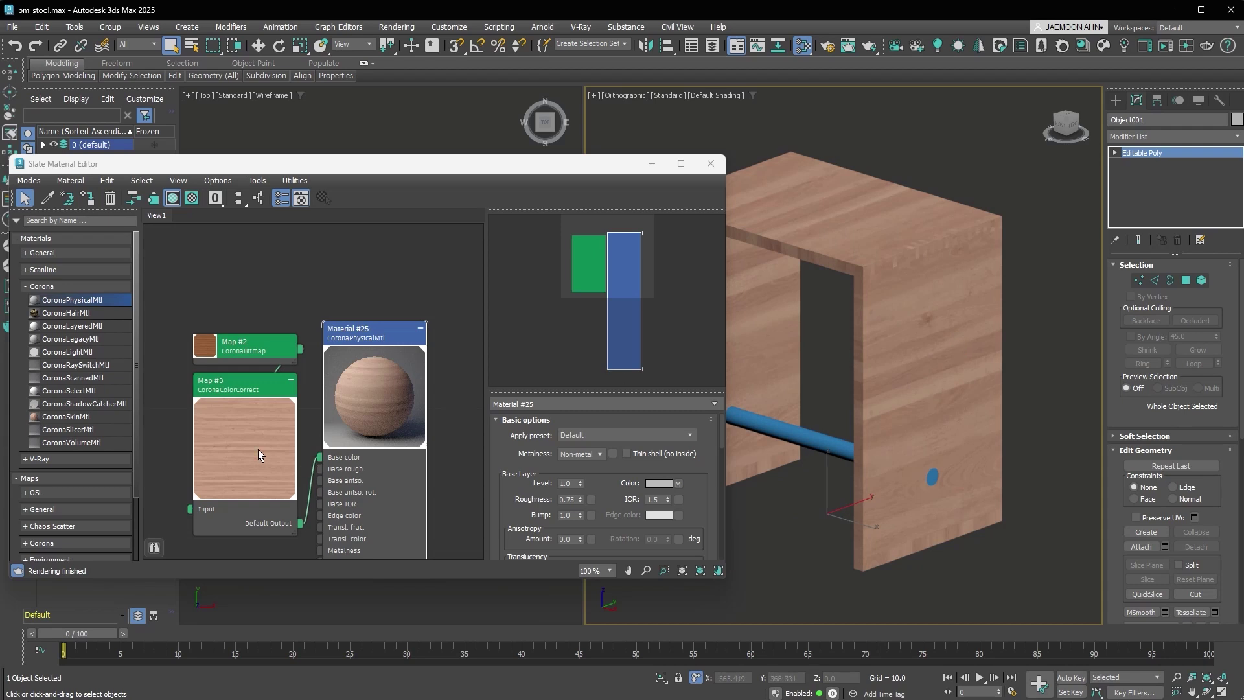
Set the W rotation of the wood bitmap to 90 degrees
{"action": "left_click", "coordinate": [241, 346]}
{"action": "scroll", "coordinate": [602, 522], "scroll_direction": "down", "scroll_amount": 5}
{"action": "key", "text": "n"}
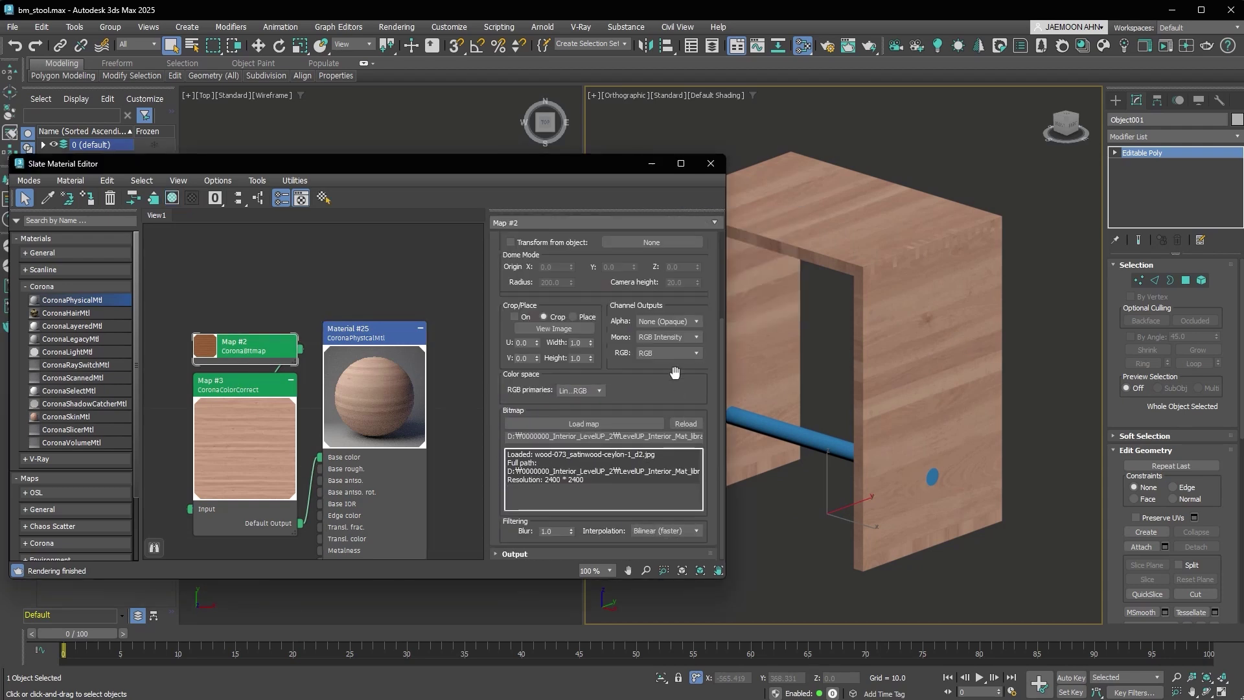
{"action": "scroll", "coordinate": [674, 397], "scroll_direction": "up", "scroll_amount": 5}
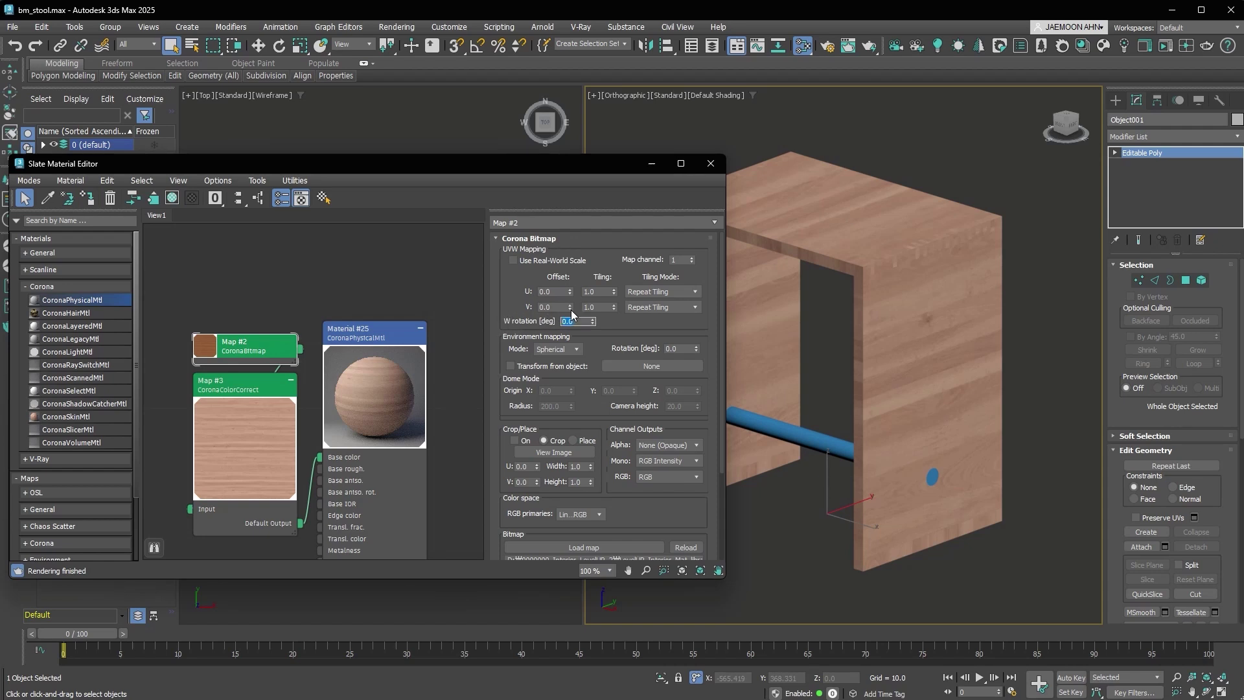
{"action": "type", "text": "90"}
{"action": "key", "text": "Return"}
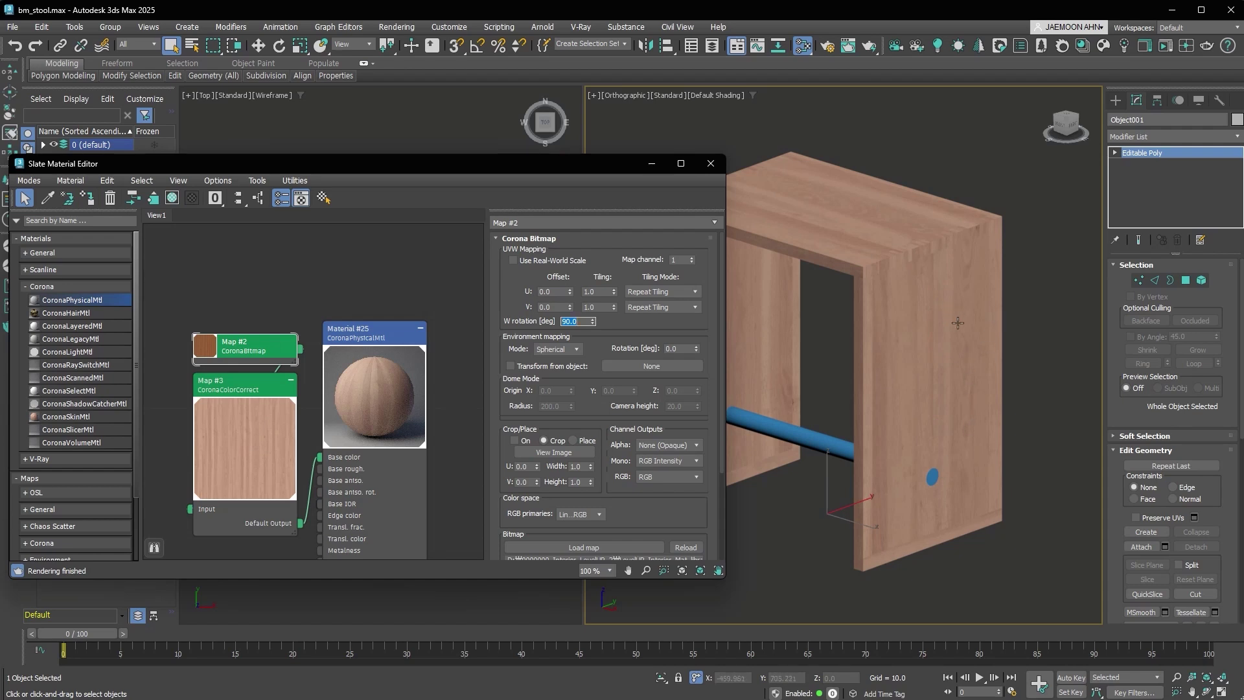
Hide the unused slots of the wood material node, leaving only Base color
{"action": "scroll", "coordinate": [477, 413], "scroll_direction": "down", "scroll_amount": 1}
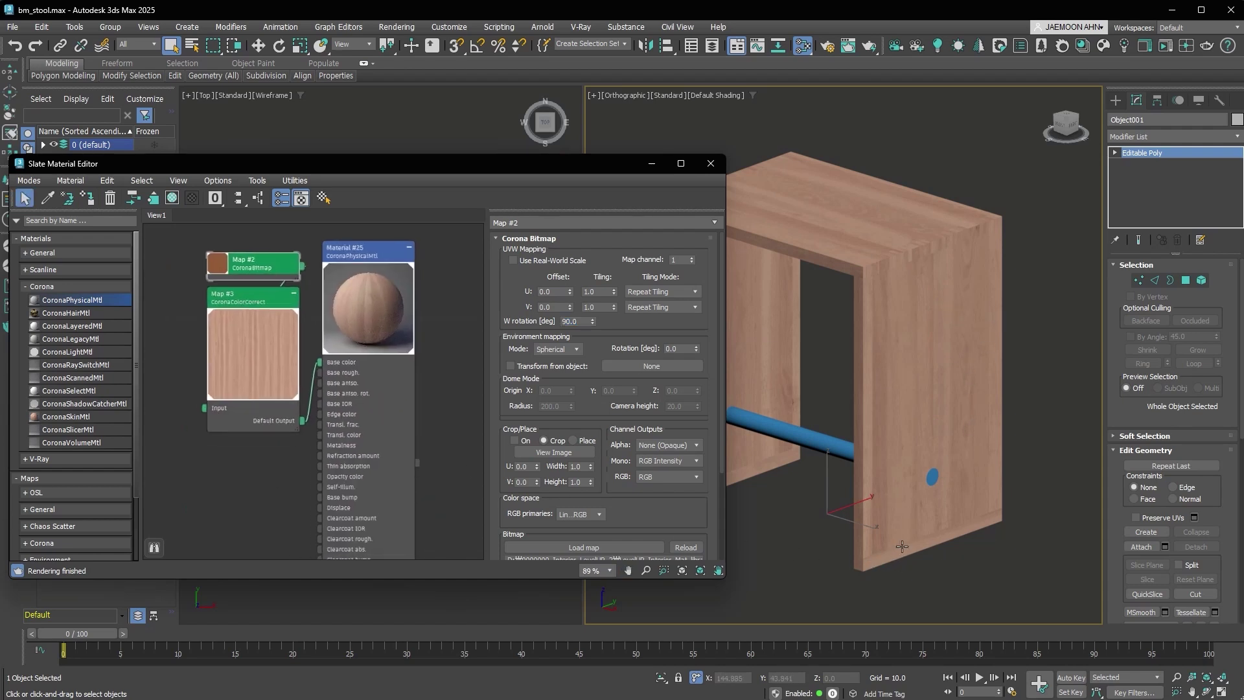
{"action": "right_click", "coordinate": [389, 418]}
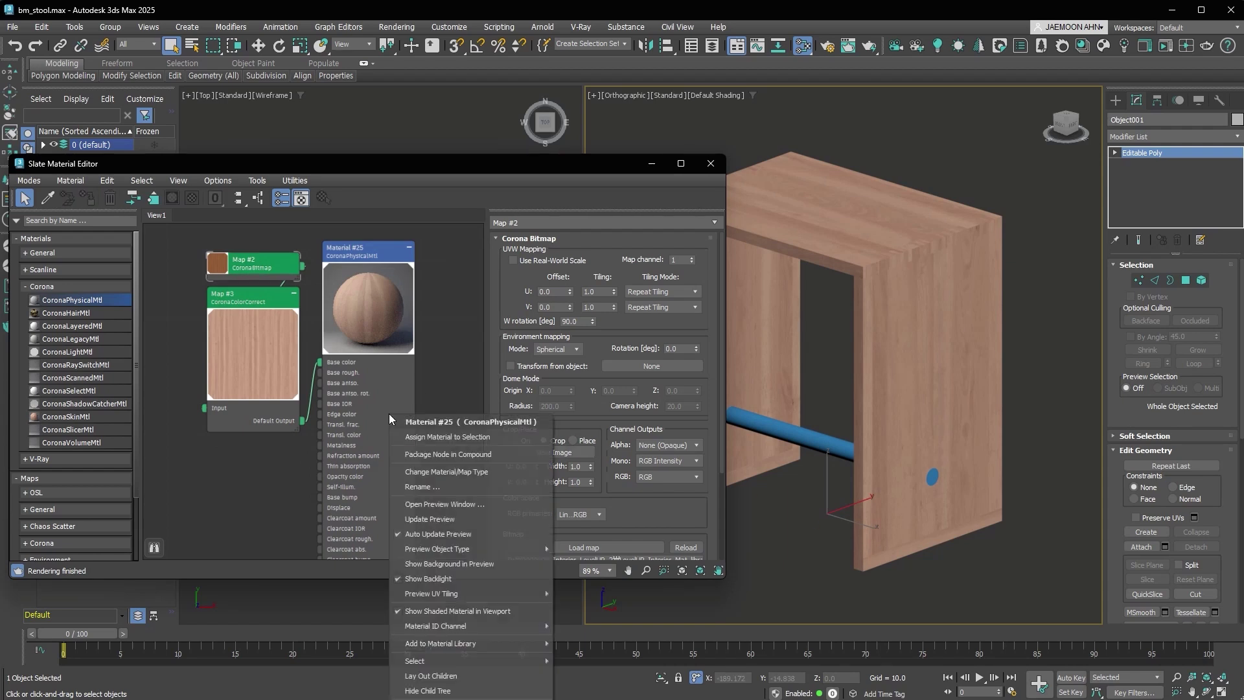
{"action": "left_click", "coordinate": [454, 577]}
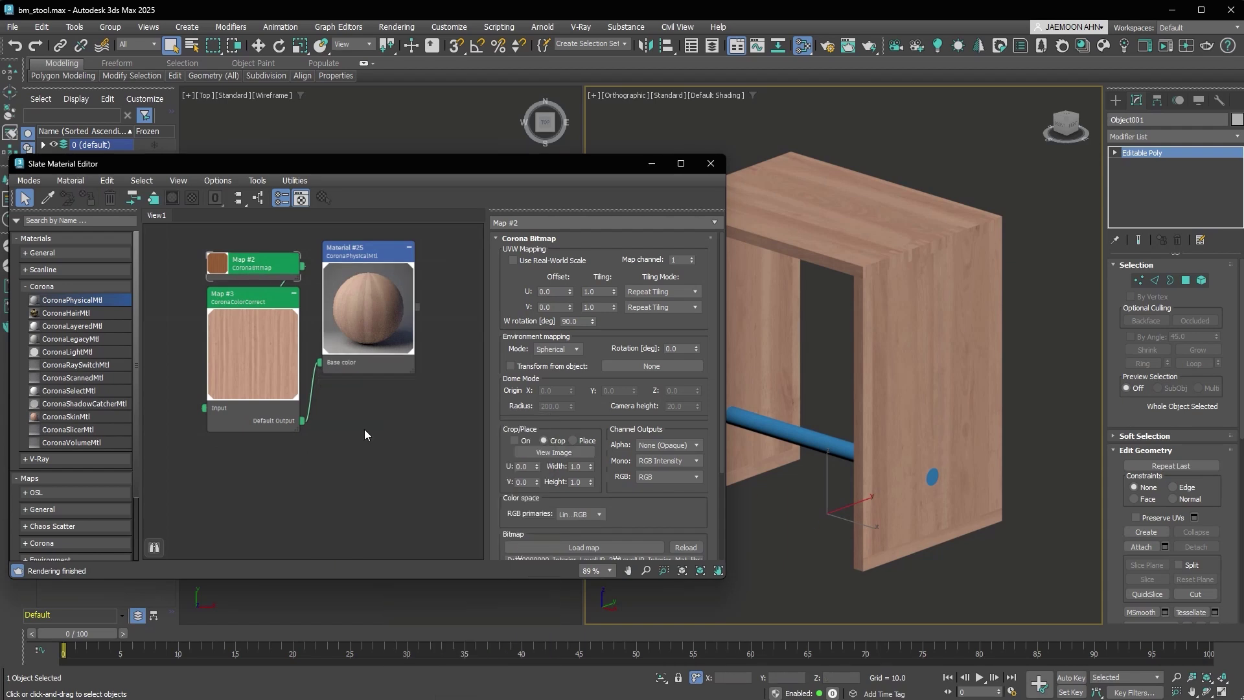
Duplicate the wood material with its colour-correct map, and darken the copied map by setting its brightness to -0.09
{"action": "left_click", "coordinate": [280, 341]}
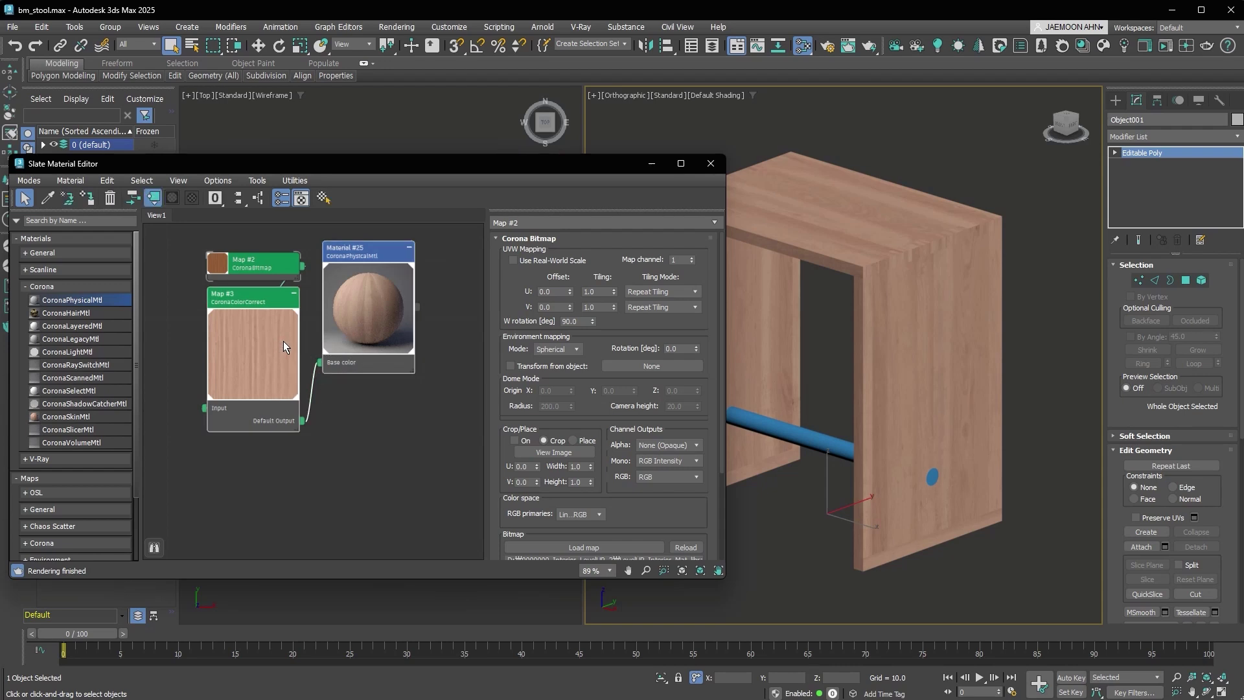
{"action": "left_click_drag", "start_coordinate": [352, 347], "coordinate": [359, 485], "text": "shift"}
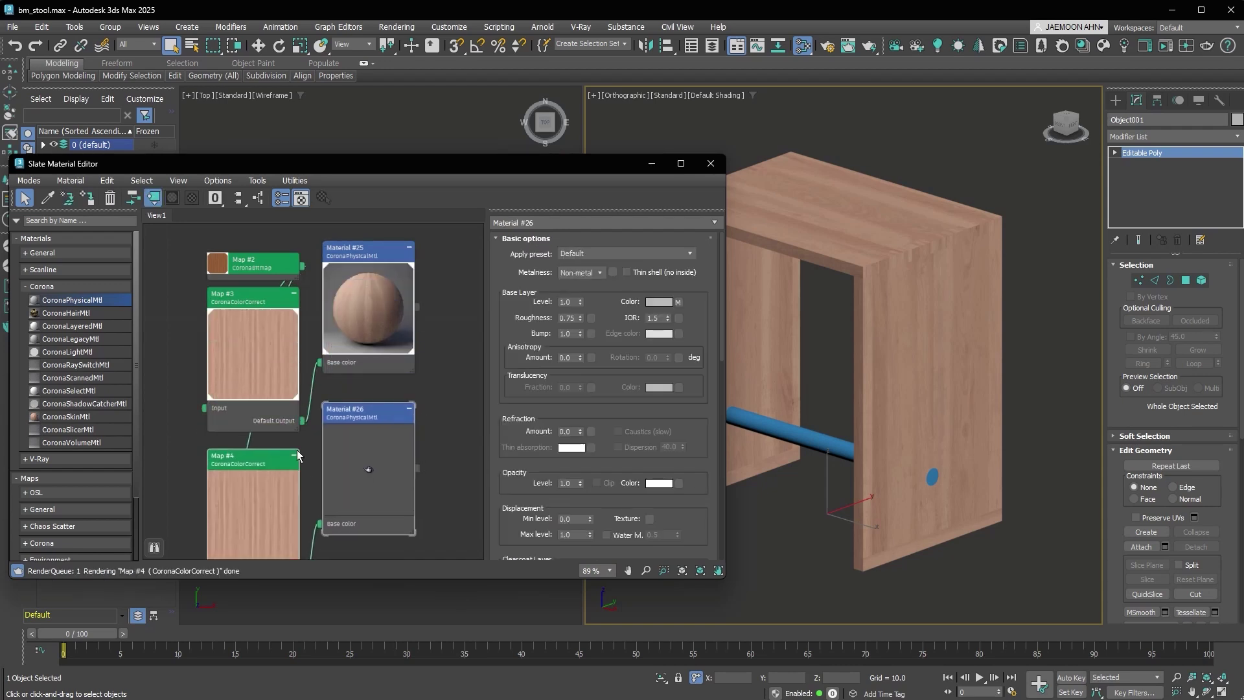
{"action": "left_click", "coordinate": [270, 461]}
{"action": "left_click_drag", "start_coordinate": [583, 289], "coordinate": [584, 306]}
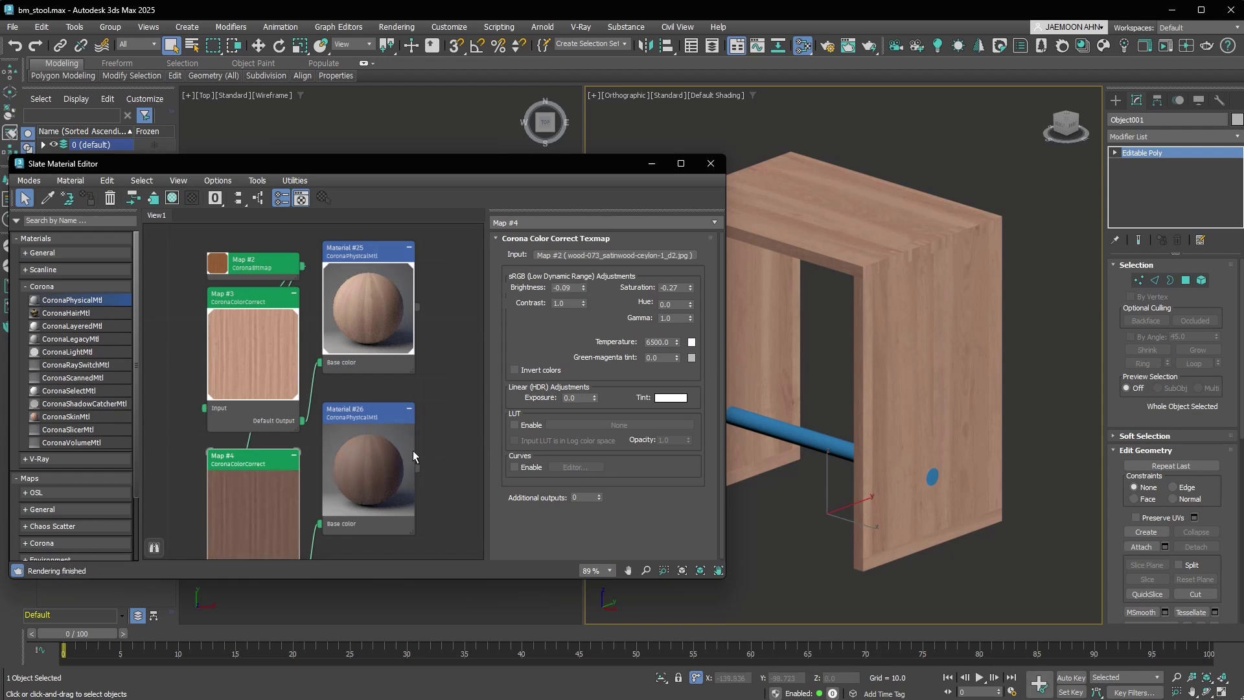
Add a Multi/Sub-Object material node beside the light and dark wood materials
{"action": "scroll", "coordinate": [408, 447], "scroll_direction": "down", "scroll_amount": 2}
{"action": "left_click", "coordinate": [92, 287]}
{"action": "left_click", "coordinate": [72, 253]}
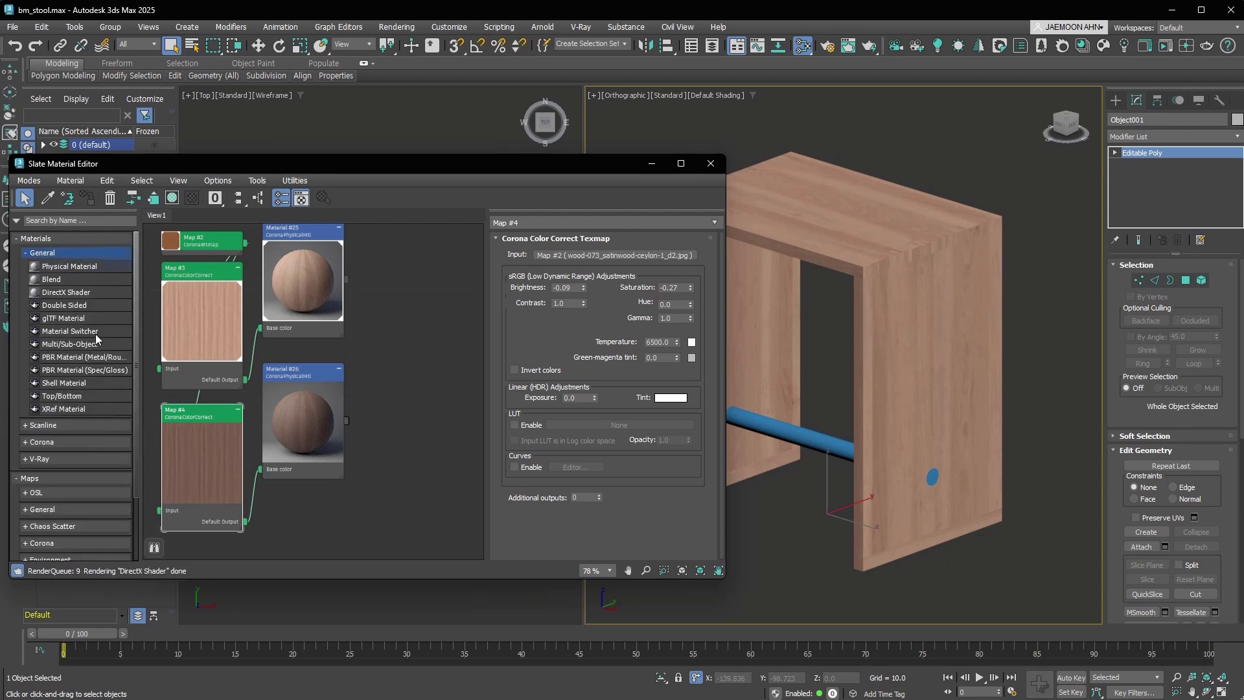
{"action": "left_click", "coordinate": [67, 344]}
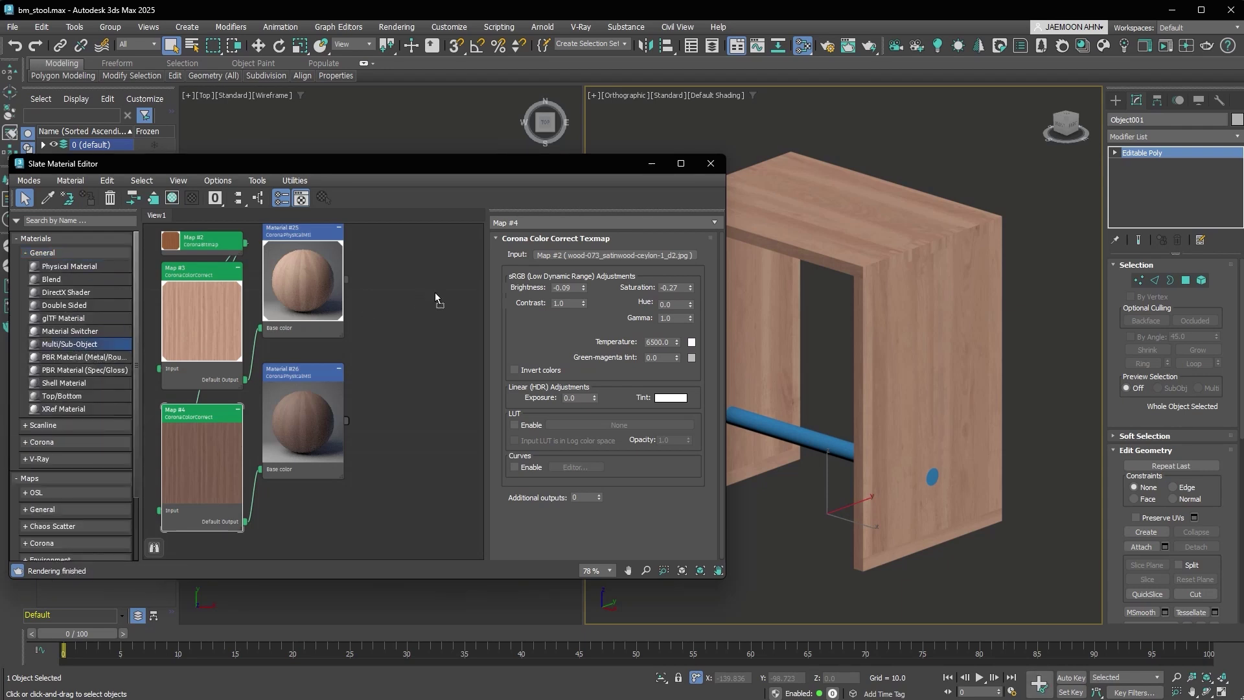
{"action": "left_click", "coordinate": [395, 286]}
{"action": "left_click_drag", "start_coordinate": [433, 295], "coordinate": [412, 295]}
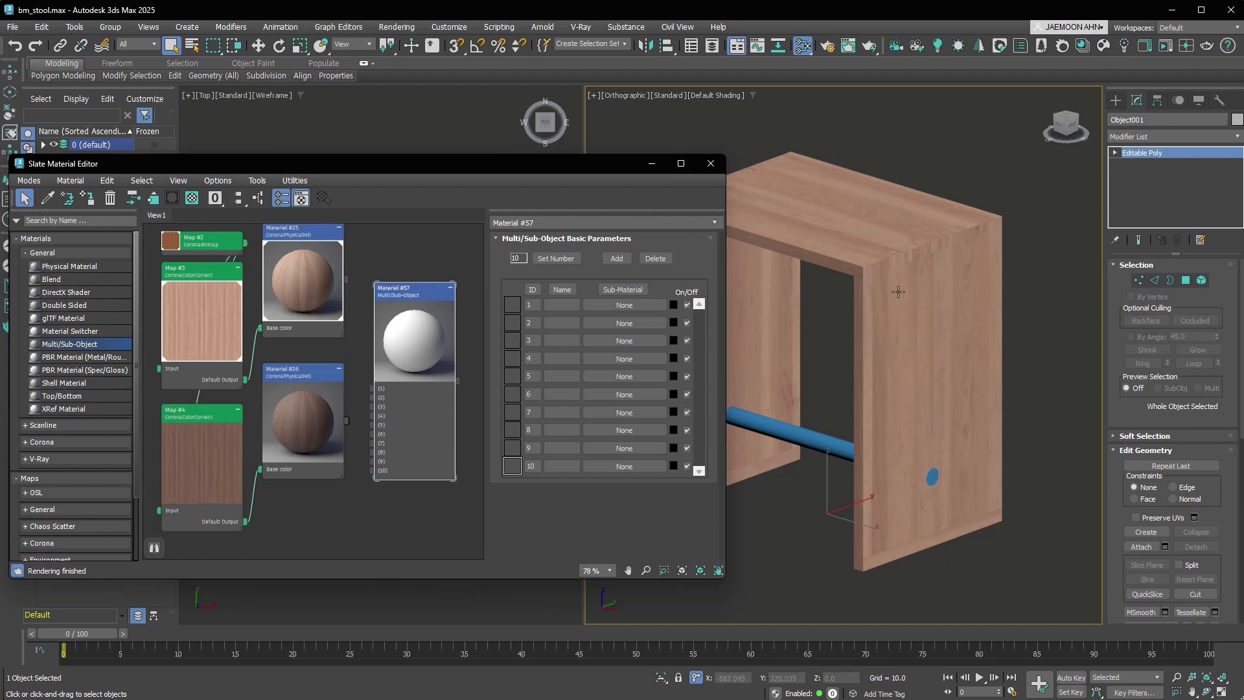
Reduce the Multi/Sub-Object material to three slots, and connect the light wood to slot 1 and the dark wood to slot 2
{"action": "left_click", "coordinate": [655, 258]}
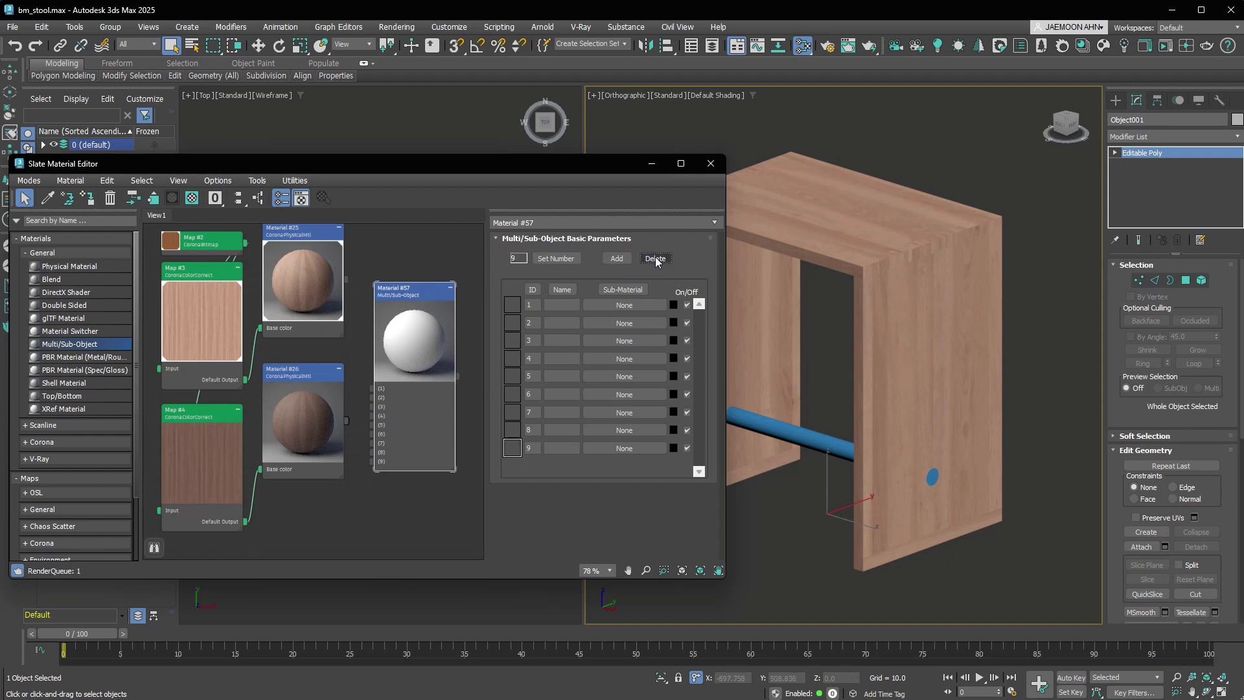
{"action": "left_click", "coordinate": [655, 257]}
{"action": "left_click", "coordinate": [655, 258]}
{"action": "left_click", "coordinate": [655, 258]}
{"action": "left_click", "coordinate": [655, 257]}
{"action": "left_click", "coordinate": [655, 258]}
{"action": "left_click", "coordinate": [655, 258]}
{"action": "left_click_drag", "start_coordinate": [386, 299], "coordinate": [382, 397]}
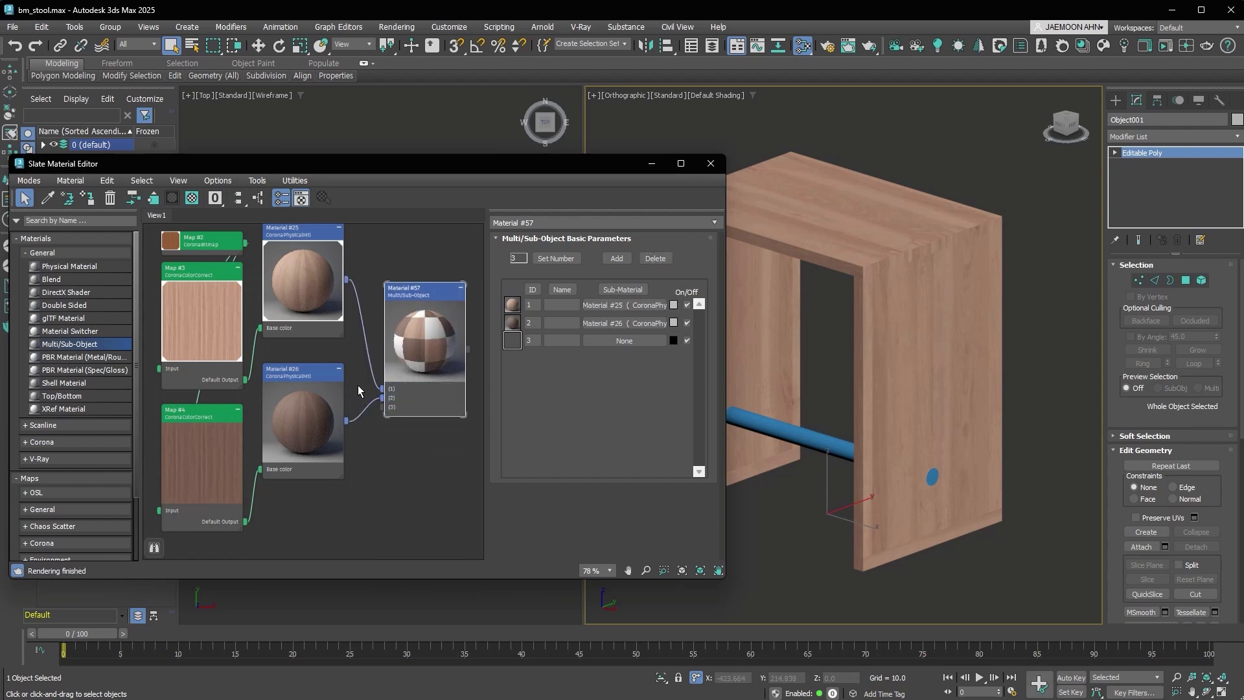
Duplicate the light wood material with its maps, and connect the copy to slot 3 of the Multi/Sub-Object material
{"action": "middle_click_drag", "start_coordinate": [360, 396], "coordinate": [425, 427]}
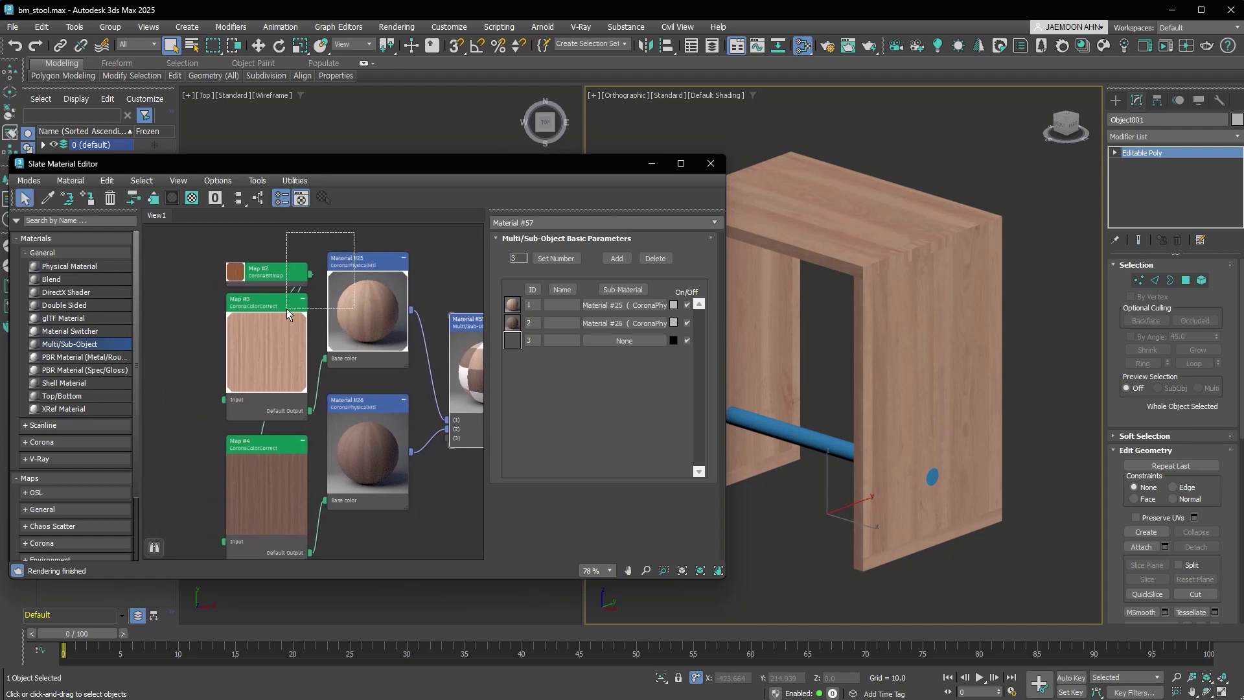
{"action": "scroll", "coordinate": [329, 322], "scroll_direction": "down", "scroll_amount": 2}
{"action": "left_click_drag", "start_coordinate": [367, 301], "coordinate": [345, 560], "text": "shift"}
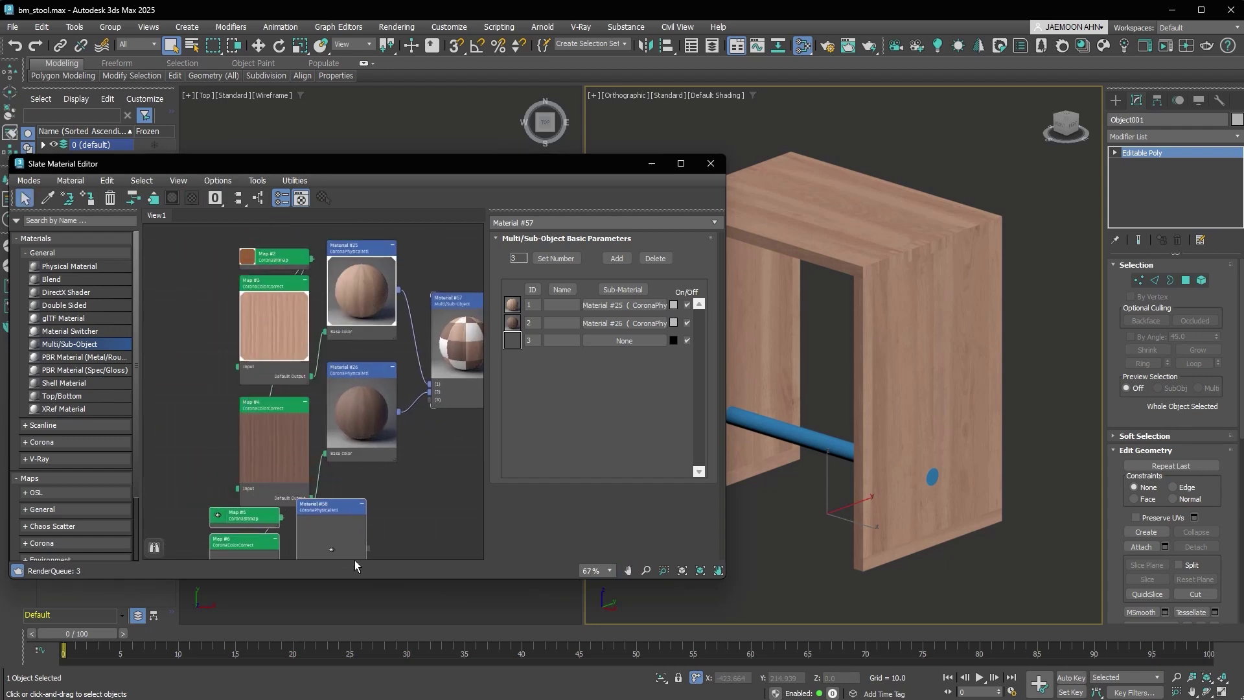
{"action": "double_click", "coordinate": [370, 554]}
{"action": "middle_click_drag", "start_coordinate": [369, 555], "coordinate": [361, 453]}
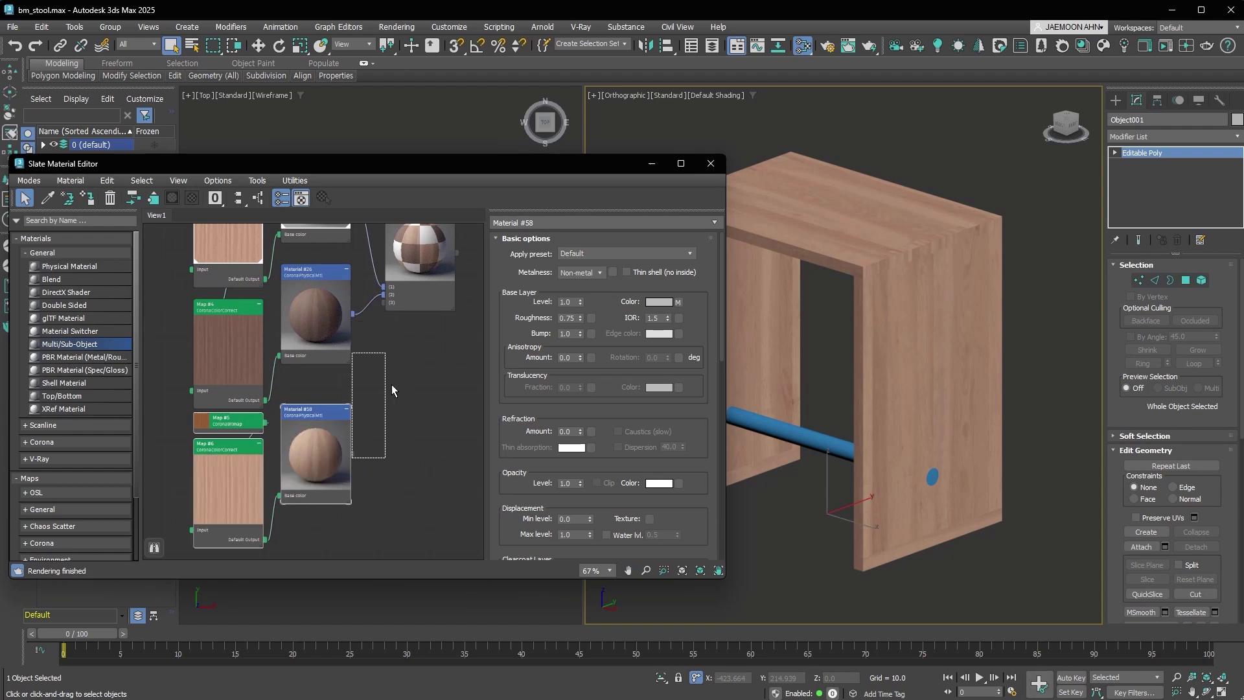
{"action": "left_click_drag", "start_coordinate": [353, 453], "coordinate": [387, 302]}
{"action": "middle_click_drag", "start_coordinate": [403, 346], "coordinate": [361, 434]}
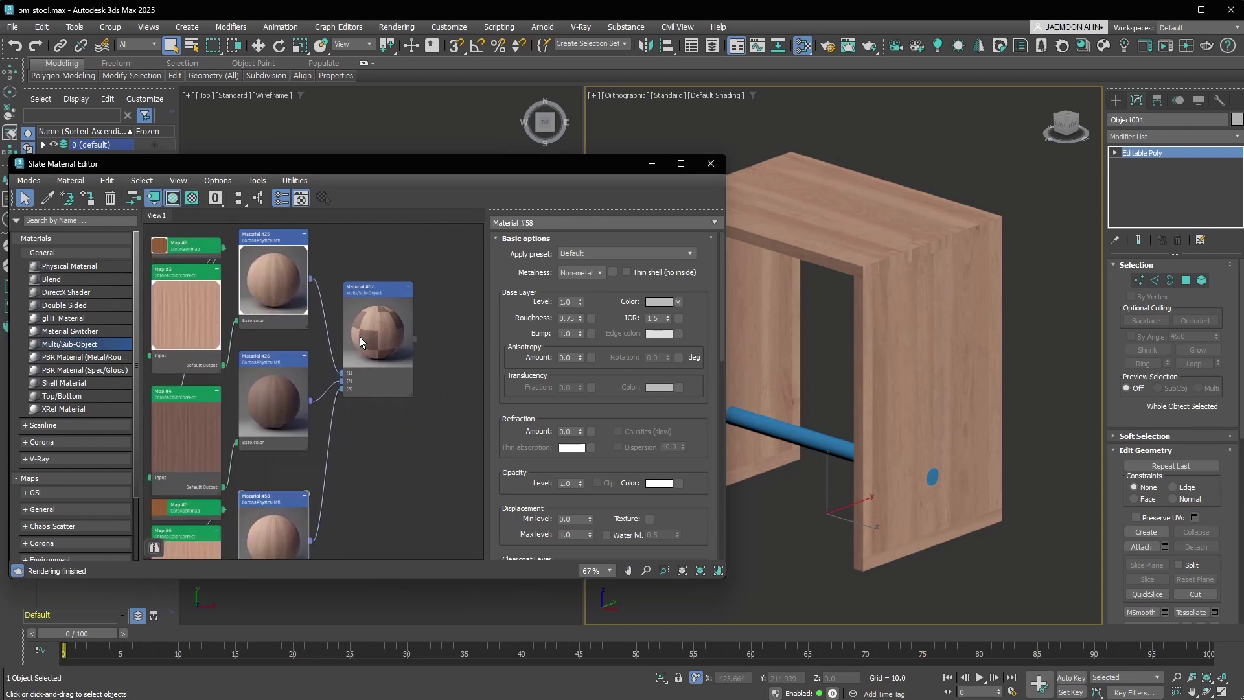
{"action": "double_click", "coordinate": [378, 330]}
Collapse the crossbar to an editable poly, and assign the dark wood's material ID to its end-cap polygons
{"action": "left_click", "coordinate": [796, 436]}
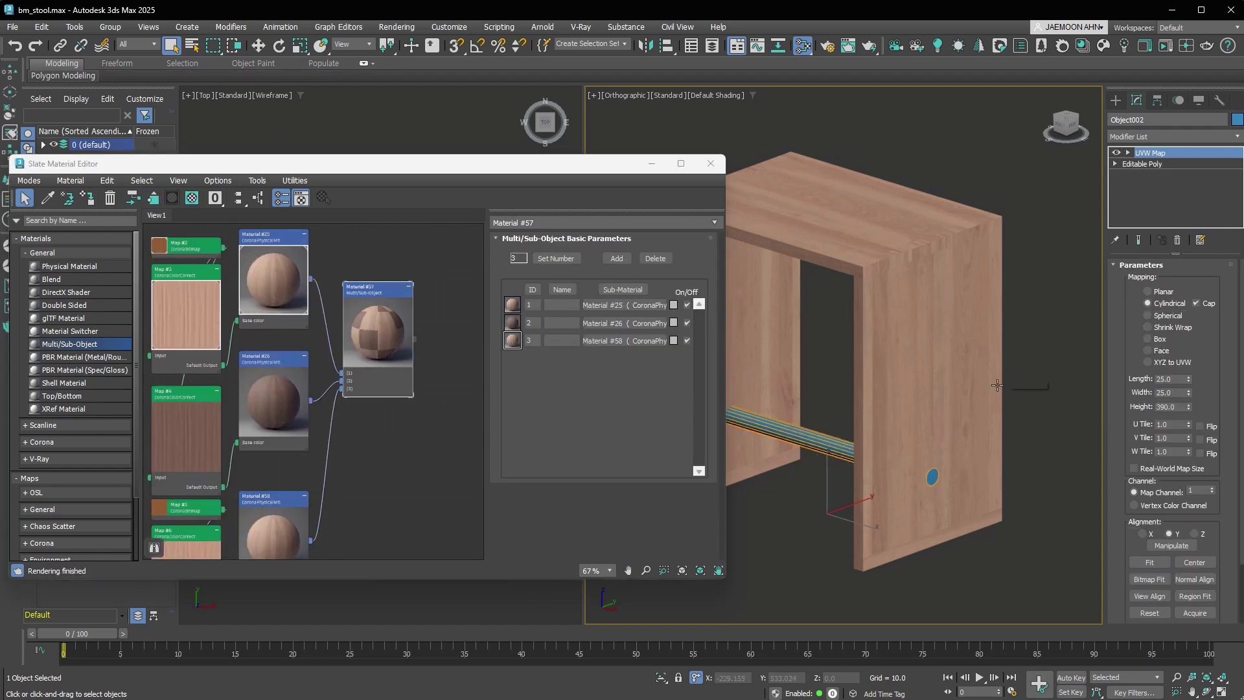
{"action": "left_click", "coordinate": [1147, 152]}
{"action": "left_click", "coordinate": [1211, 283]}
{"action": "left_click", "coordinate": [1210, 282]}
{"action": "key", "text": "ctrl+e"}
{"action": "left_click", "coordinate": [1185, 280]}
{"action": "left_click_drag", "start_coordinate": [908, 596], "coordinate": [1005, 426]}
{"action": "middle_click_drag", "start_coordinate": [1005, 426], "coordinate": [907, 421], "text": "alt"}
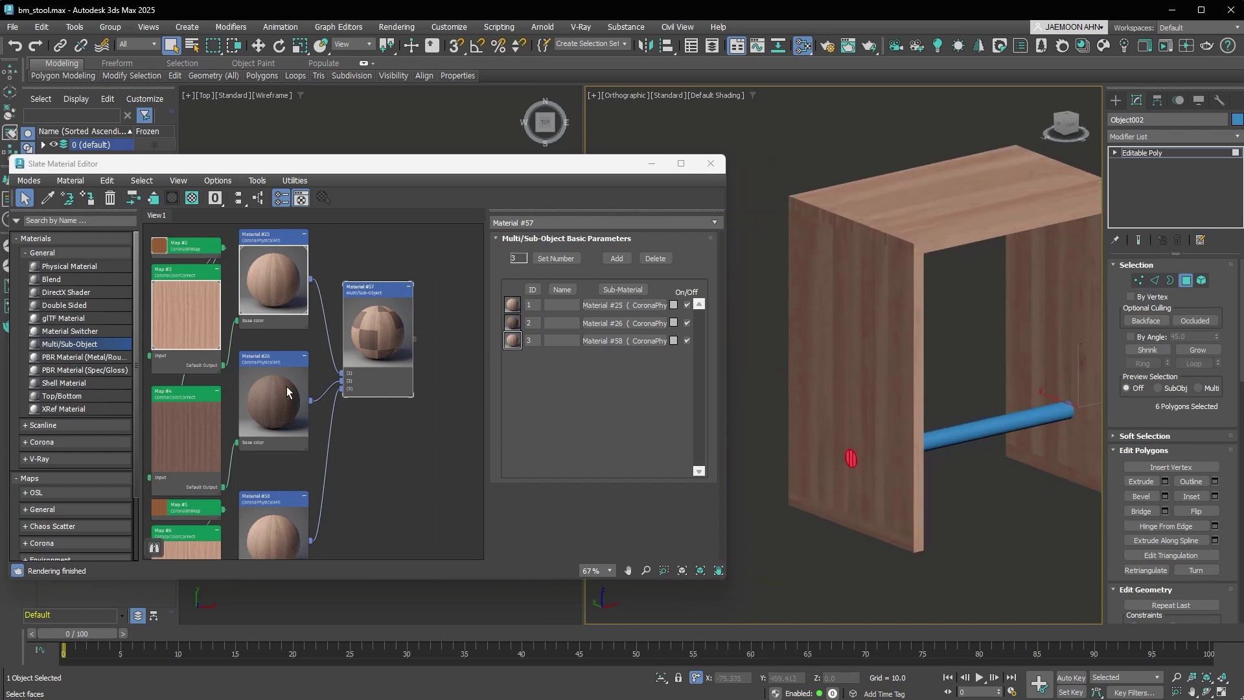
{"action": "scroll", "coordinate": [1127, 414], "scroll_direction": "down", "scroll_amount": 6}
{"action": "left_click", "coordinate": [1214, 500]}
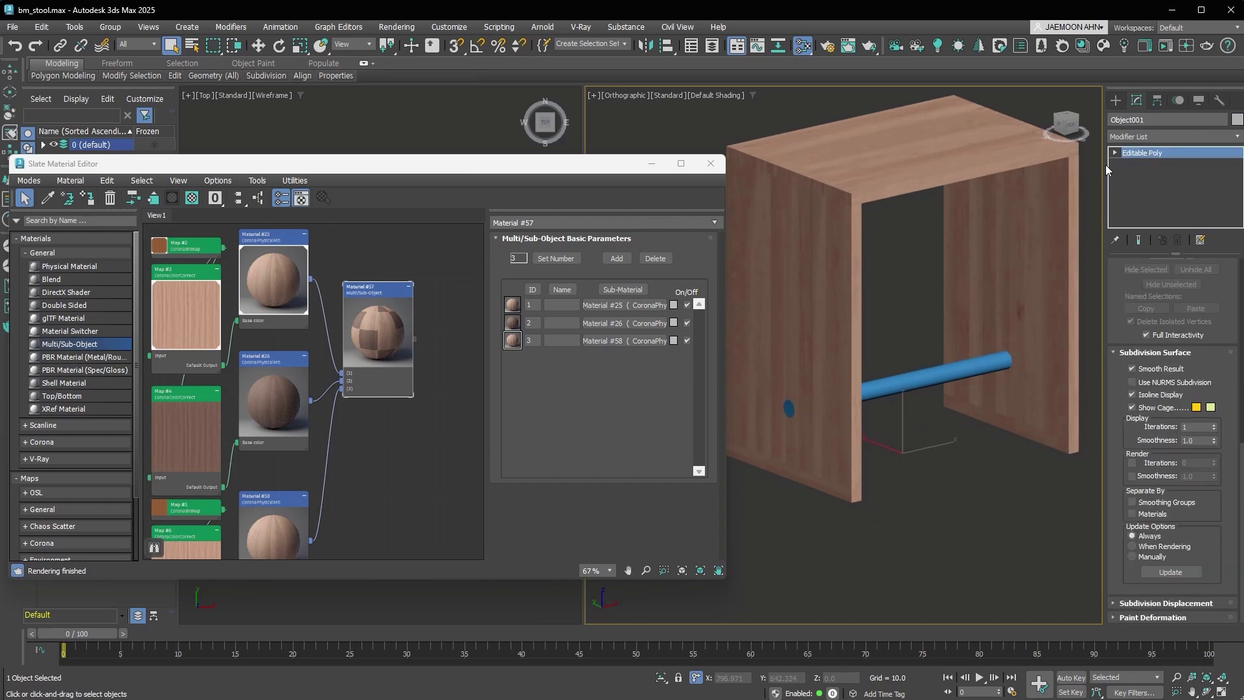
Select the two foot elements under the stool's side panels and assign them the dark wood's material ID
{"action": "left_click", "coordinate": [1115, 152]}
{"action": "left_click", "coordinate": [1141, 208]}
{"action": "left_click", "coordinate": [1030, 428]}
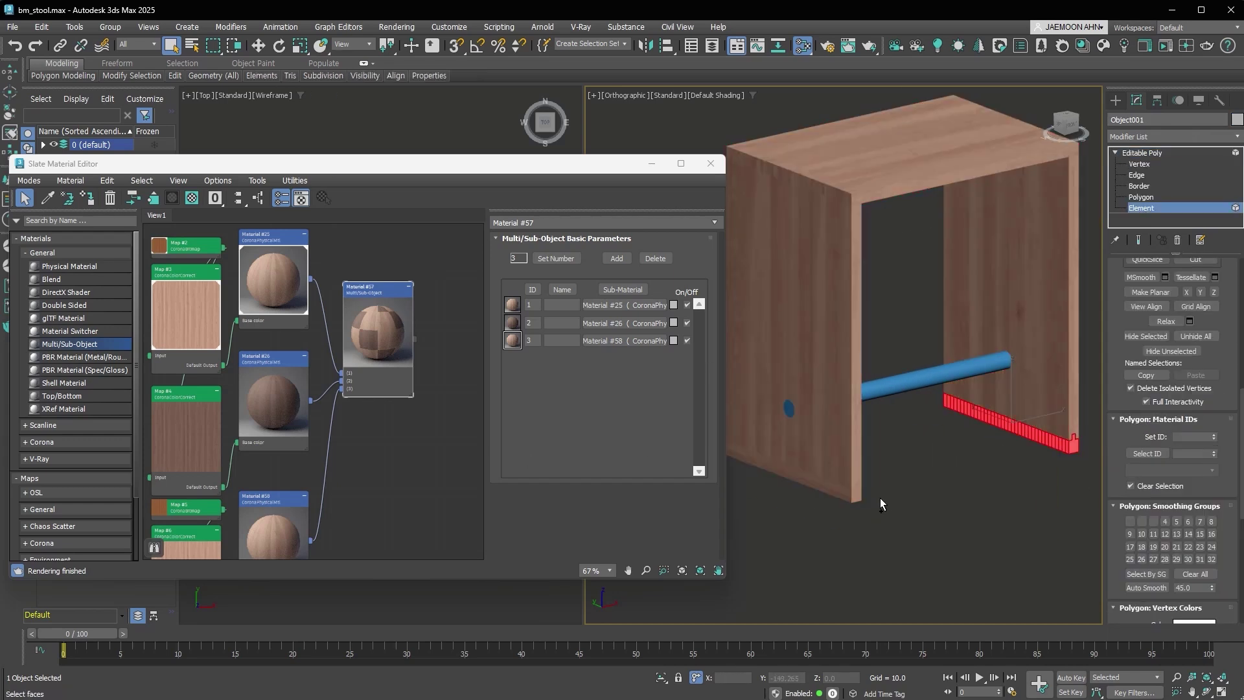
{"action": "left_click", "coordinate": [851, 497], "text": "ctrl"}
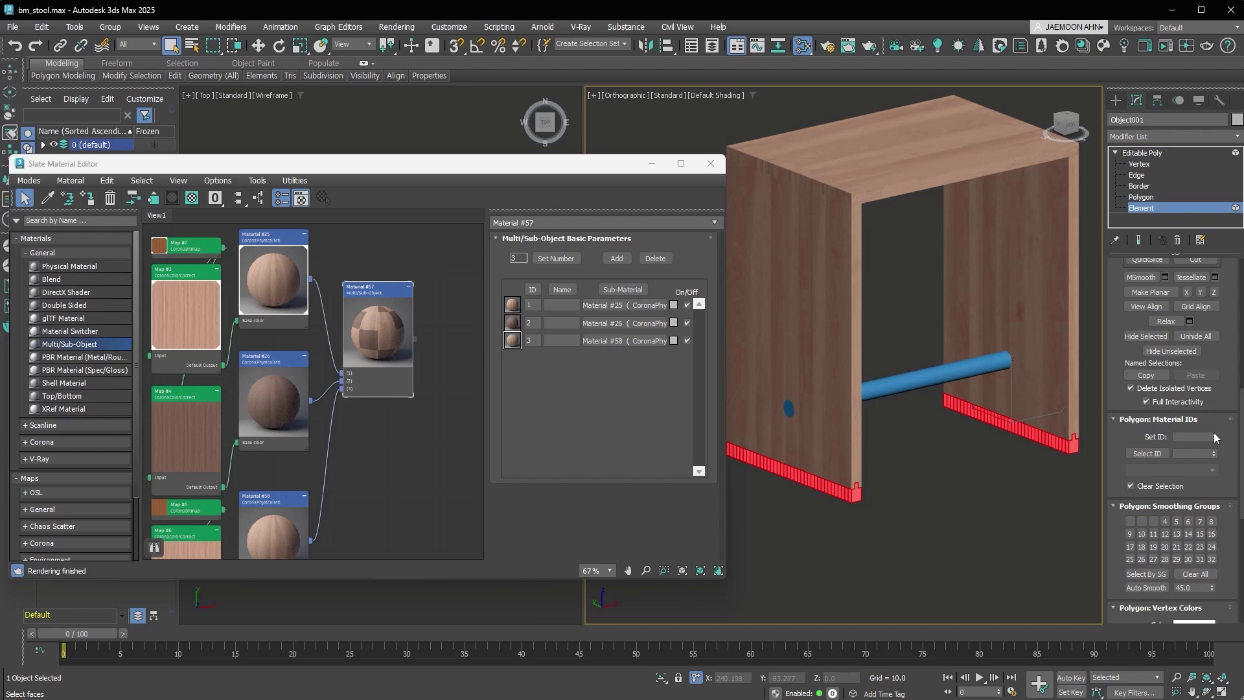
{"action": "key", "text": "5"}
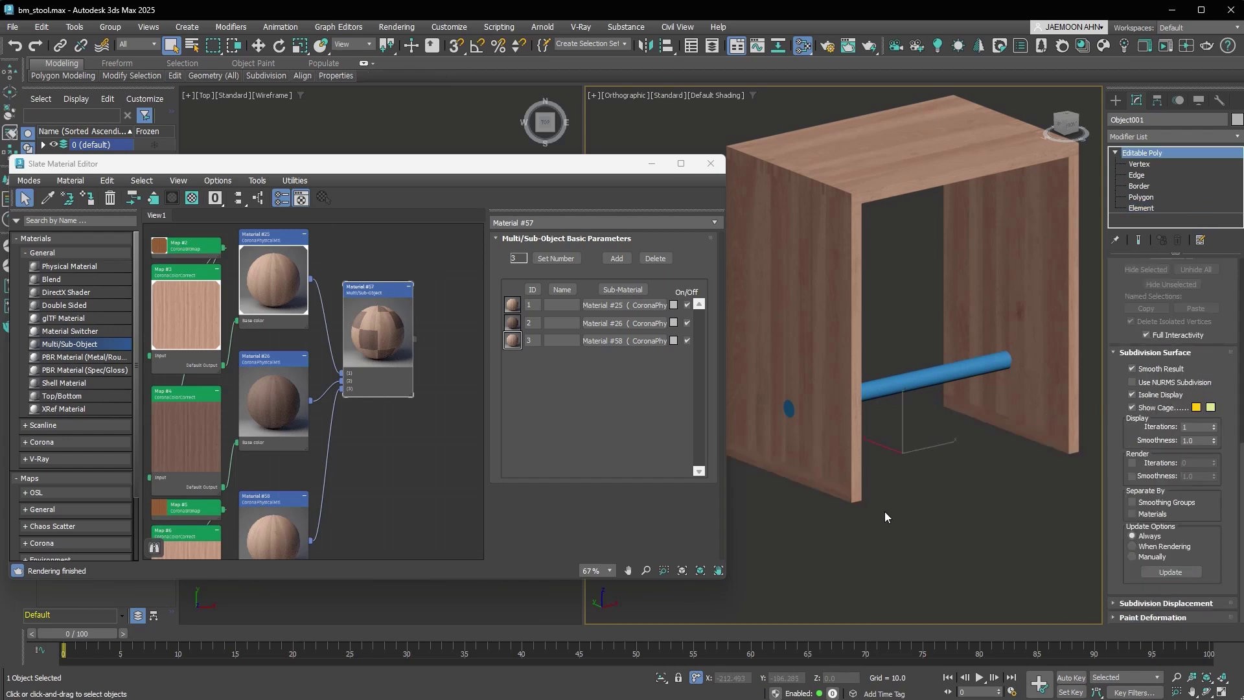
Assign the Multi/Sub-Object material to the stool body and the crossbar
{"action": "middle_click_drag", "start_coordinate": [729, 504], "coordinate": [978, 544], "text": "alt"}
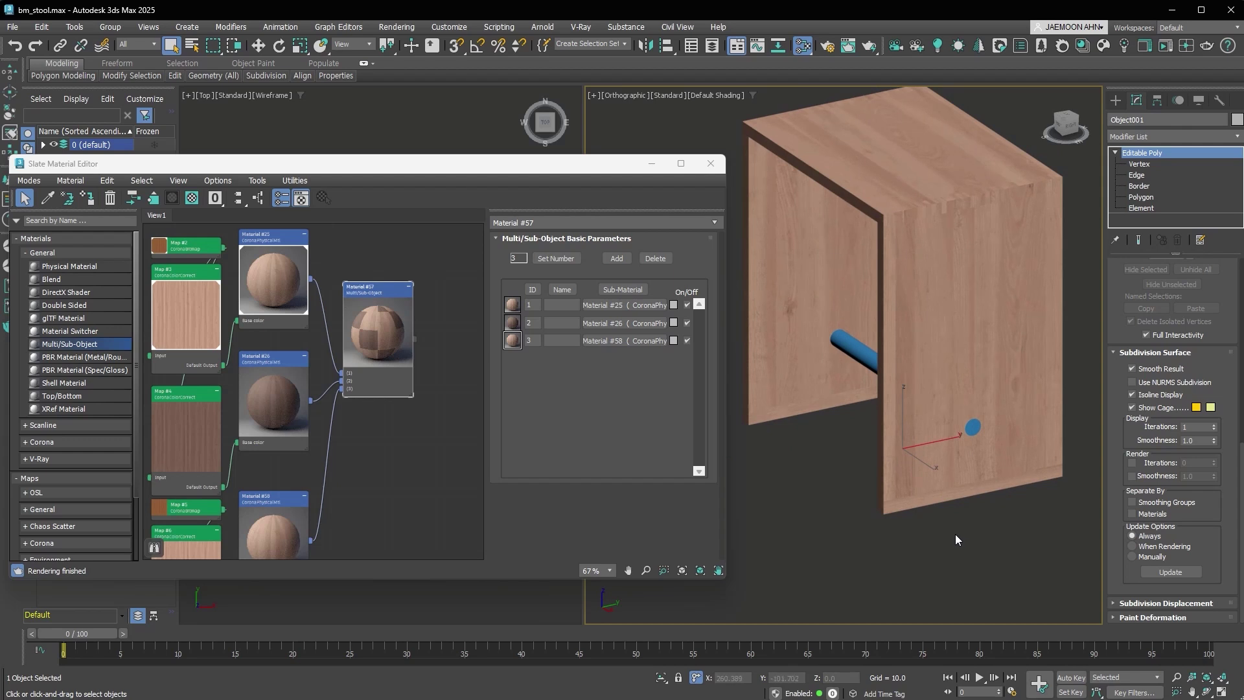
{"action": "left_click", "coordinate": [88, 198]}
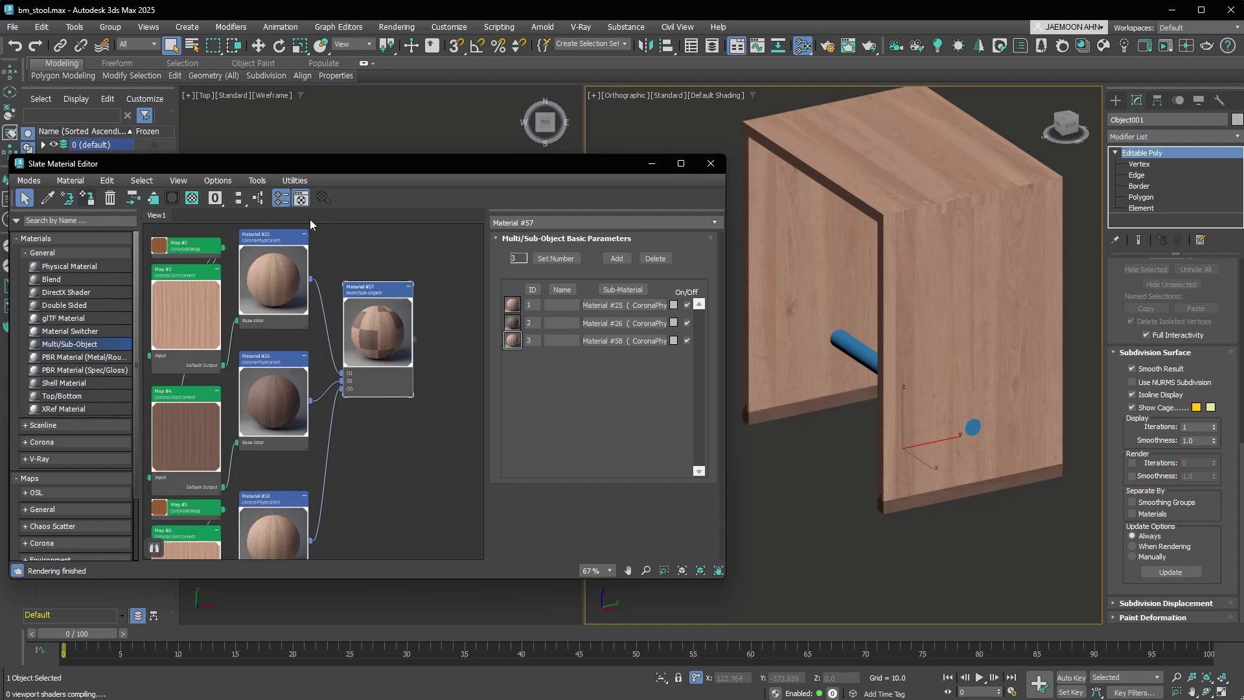
{"action": "left_click_drag", "start_coordinate": [1022, 539], "coordinate": [794, 324]}
{"action": "left_click", "coordinate": [88, 198]}
{"action": "middle_click_drag", "start_coordinate": [809, 195], "coordinate": [900, 184], "text": "alt"}
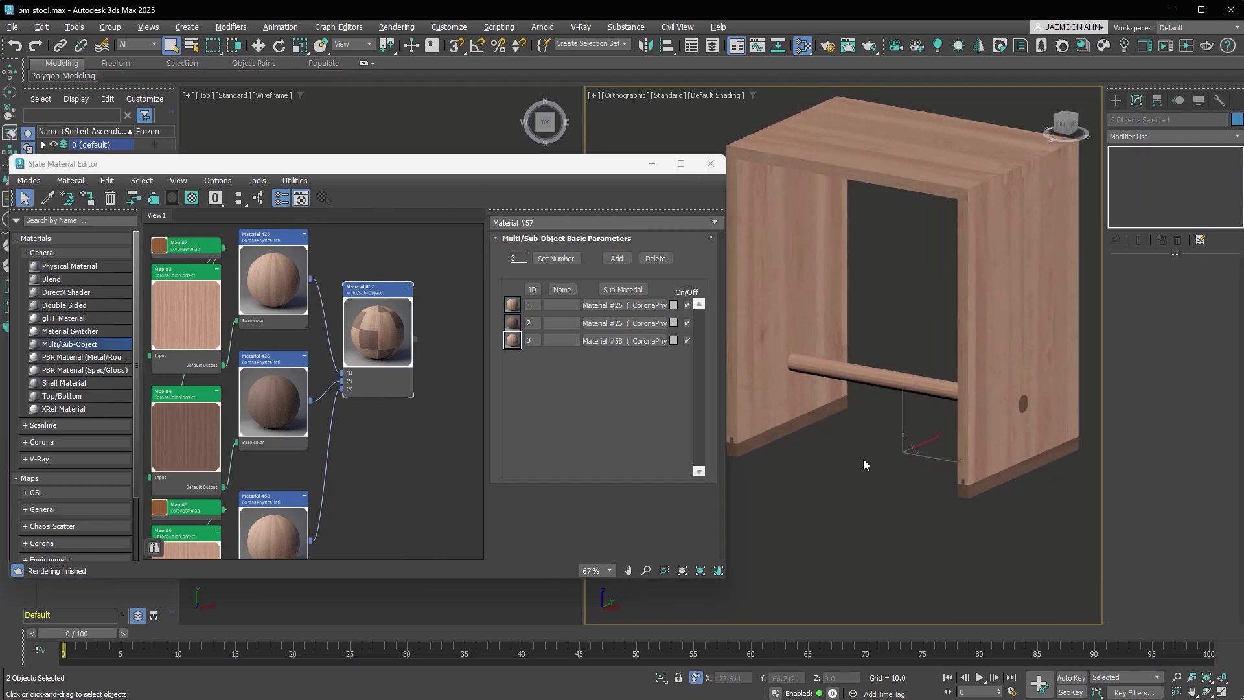
Set the roughness of the first light wood and the dark wood materials to 0.4, and close the material editor
{"action": "middle_click_drag", "start_coordinate": [360, 445], "coordinate": [406, 448]}
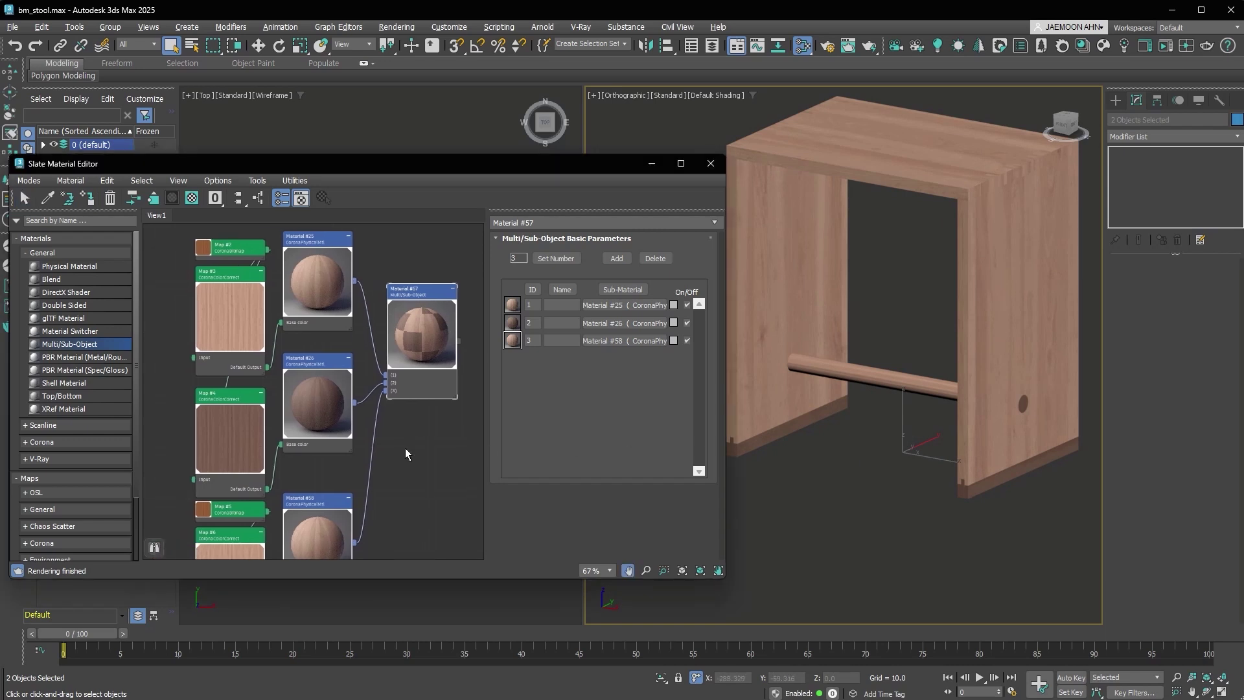
{"action": "left_click", "coordinate": [336, 504]}
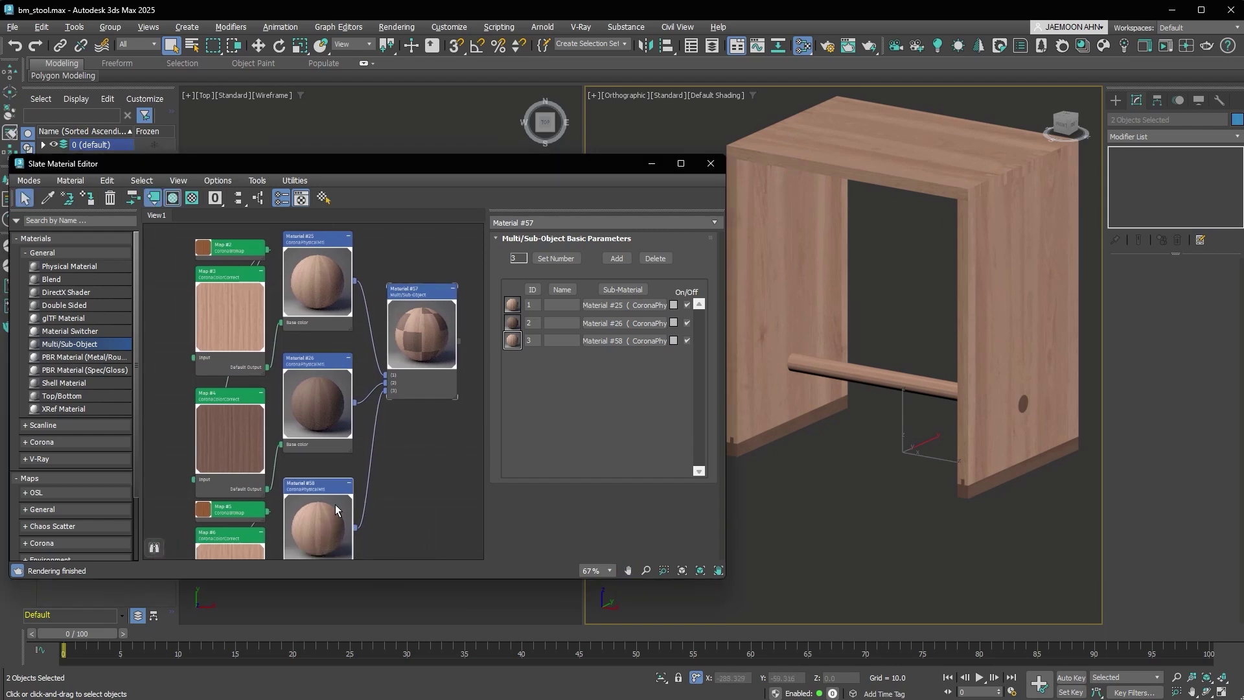
{"action": "double_click", "coordinate": [315, 243]}
{"action": "type", "text": "0.4"}
{"action": "key", "text": "Return"}
{"action": "double_click", "coordinate": [318, 355]}
{"action": "left_click", "coordinate": [573, 316]}
{"action": "type", "text": "0.4"}
{"action": "key", "text": "Return"}
{"action": "double_click", "coordinate": [316, 472]}
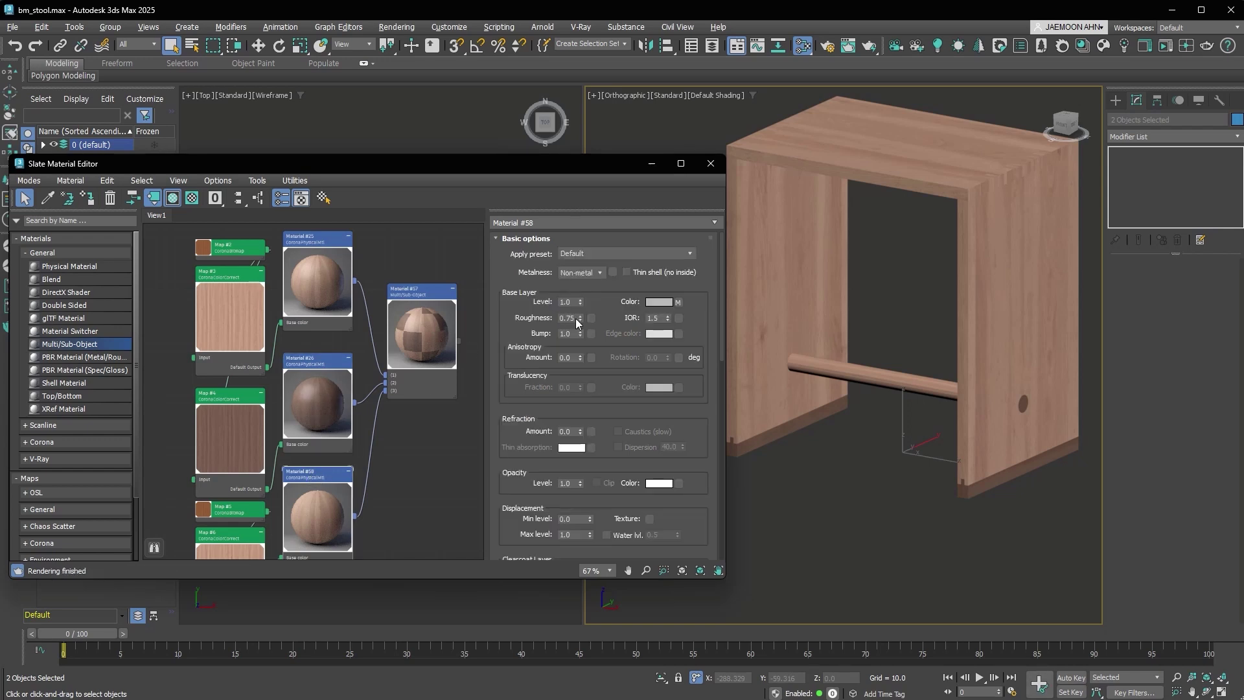
{"action": "left_click", "coordinate": [711, 163]}
Switch the orthographic view to perspective, frame the stool, and add a Chamfer modifier to its body
{"action": "key", "text": "p"}
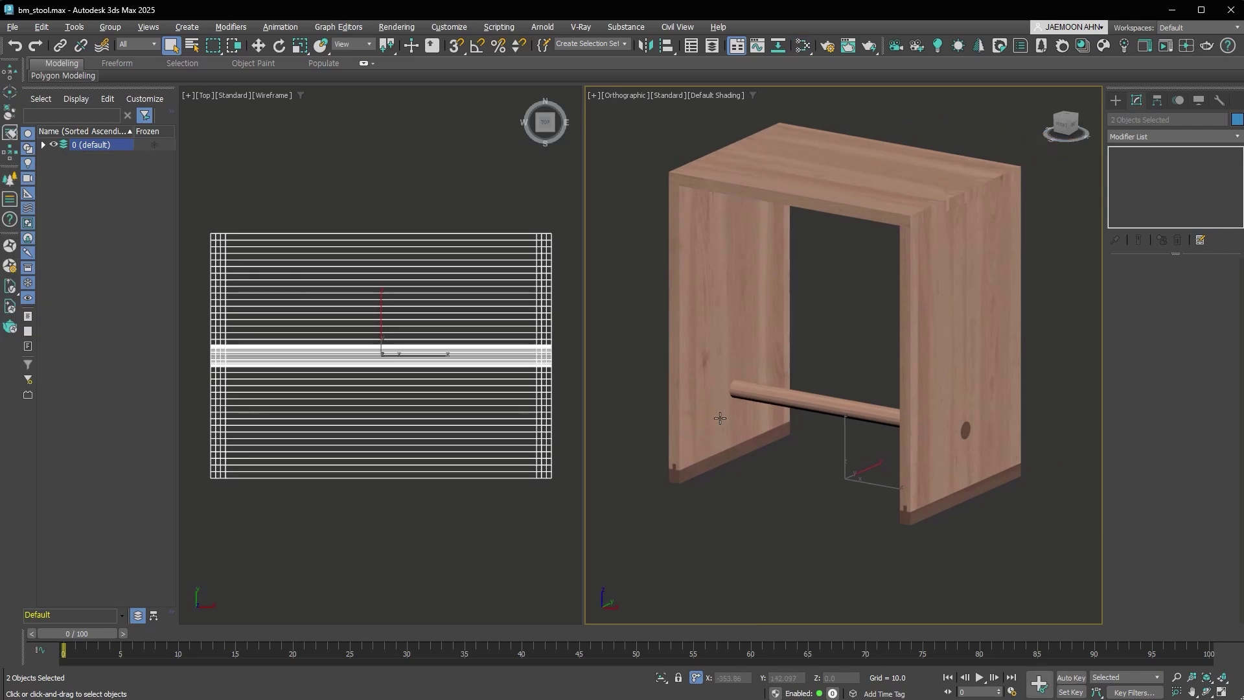
{"action": "scroll", "coordinate": [725, 420], "scroll_direction": "up", "scroll_amount": 5}
{"action": "key", "text": "z"}
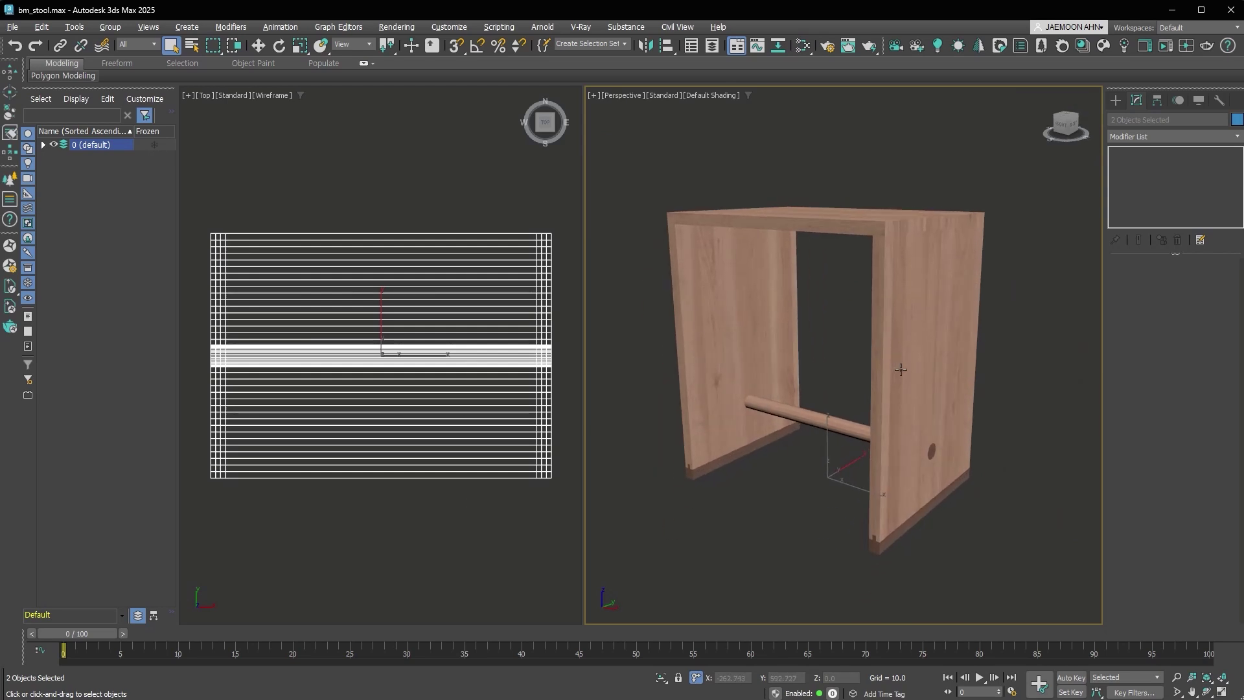
{"action": "left_click", "coordinate": [951, 322]}
{"action": "key", "text": "alt+c"}
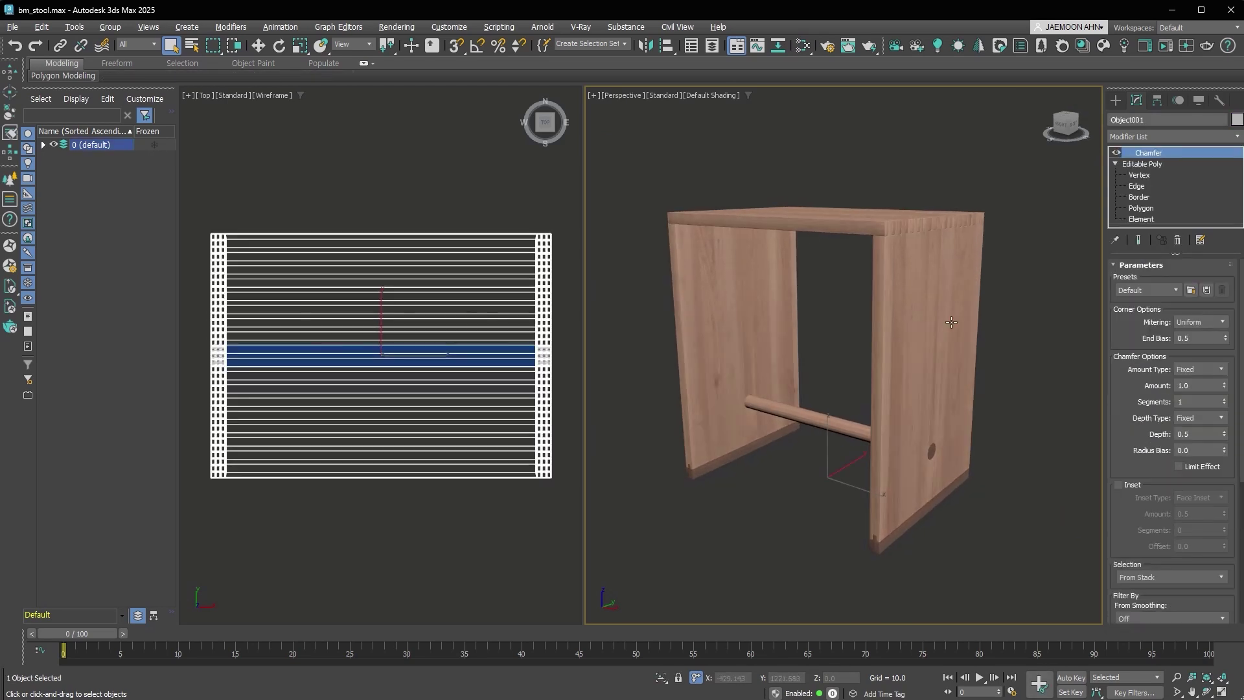
Set the stool body's chamfer to 3 segments and an amount of 0.6, and change its smoothing output type
{"action": "scroll", "coordinate": [556, 519], "scroll_direction": "up", "scroll_amount": 8}
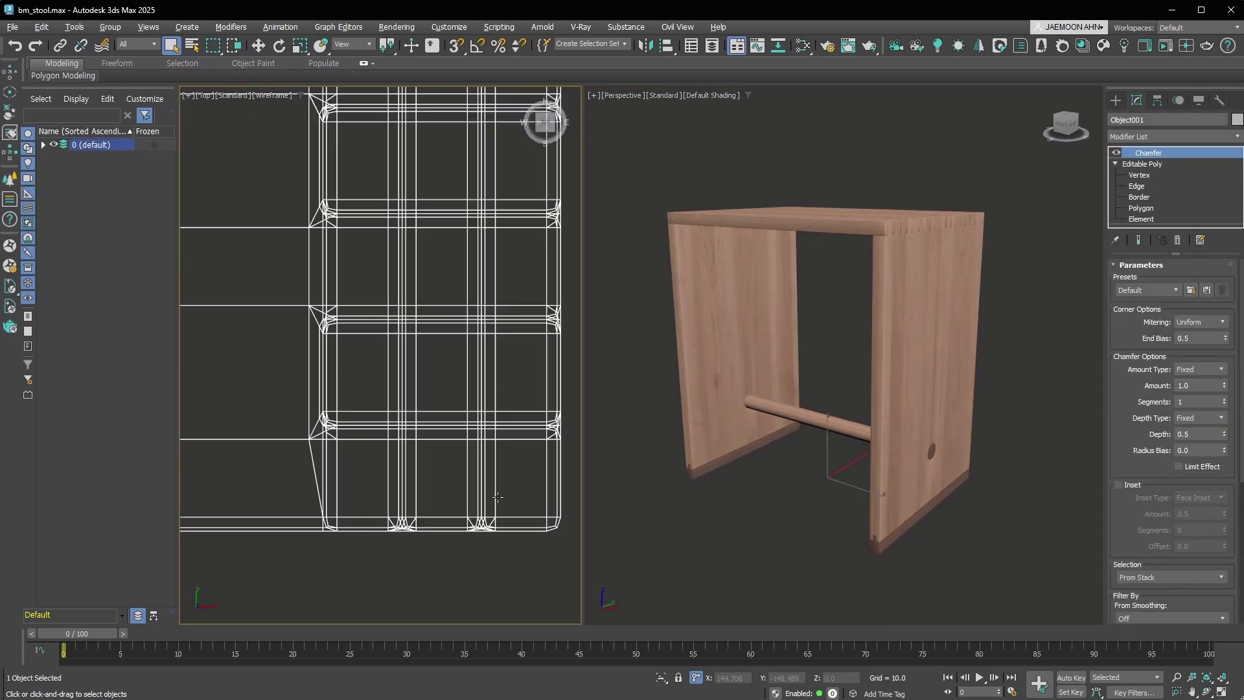
{"action": "double_click", "coordinate": [1219, 397]}
{"action": "type", "text": "3"}
{"action": "key", "text": "Return"}
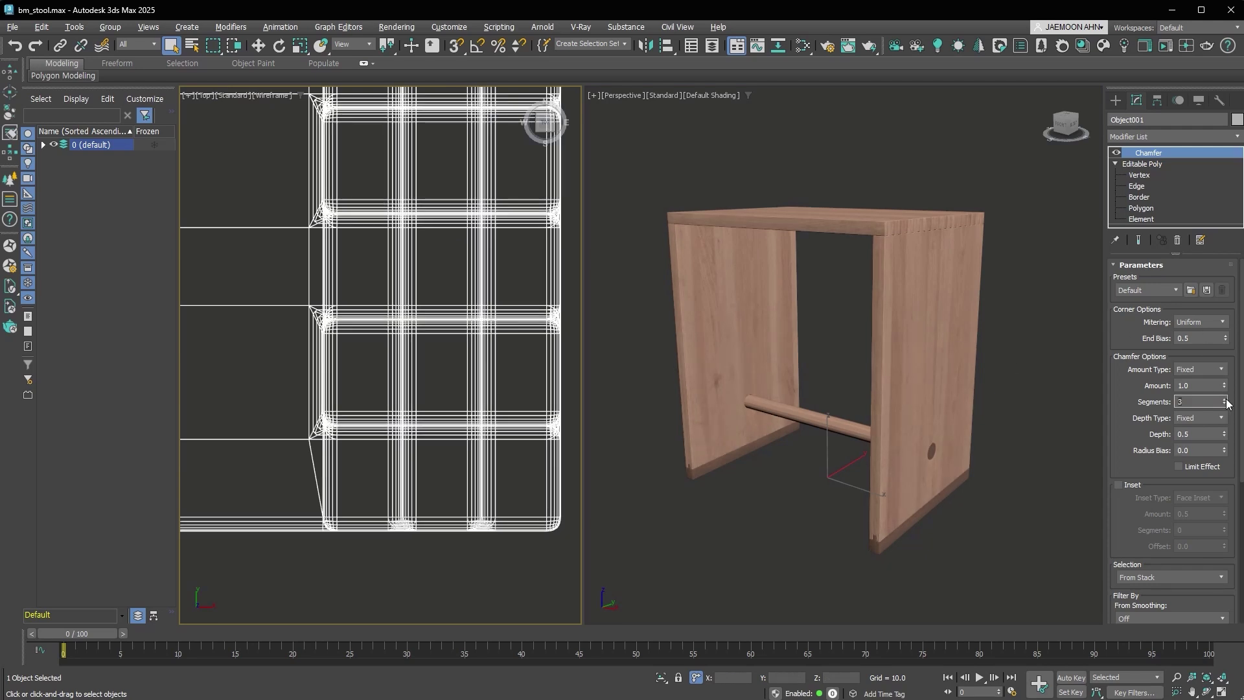
{"action": "key", "text": "shift+Tab"}
{"action": "type", "text": "0.6"}
{"action": "key", "text": "Return"}
{"action": "scroll", "coordinate": [1142, 487], "scroll_direction": "down", "scroll_amount": 5}
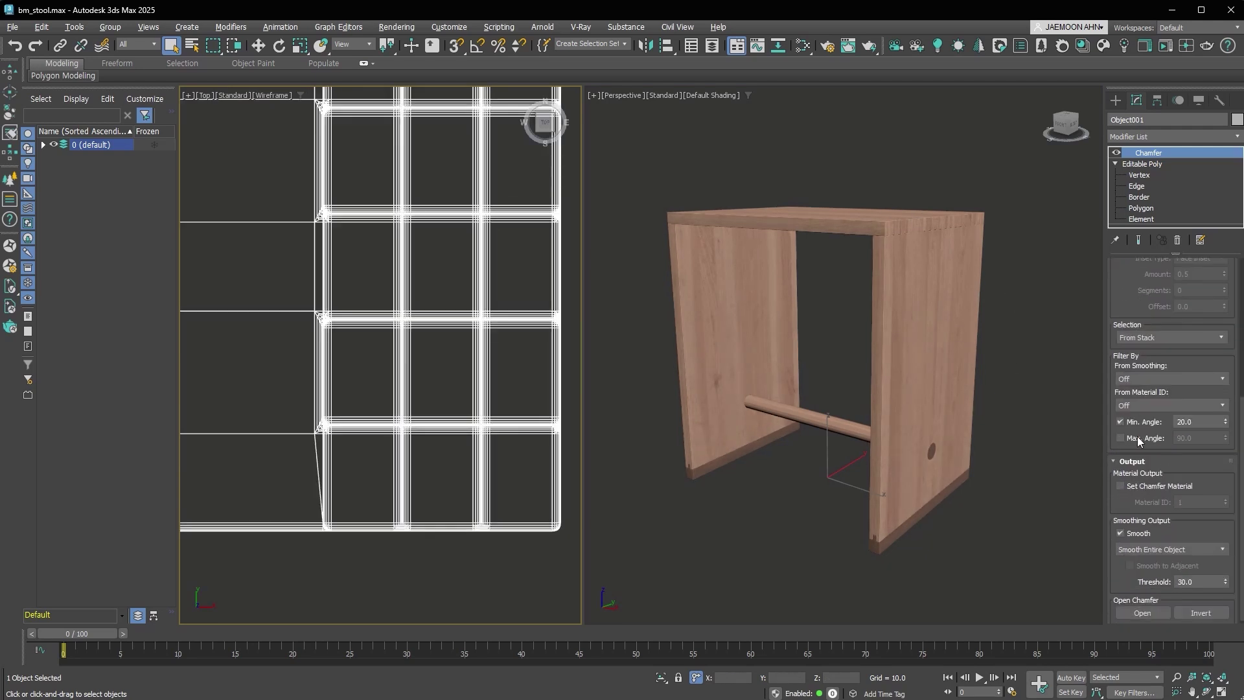
{"action": "left_click", "coordinate": [1171, 550]}
{"action": "left_click", "coordinate": [1174, 575]}
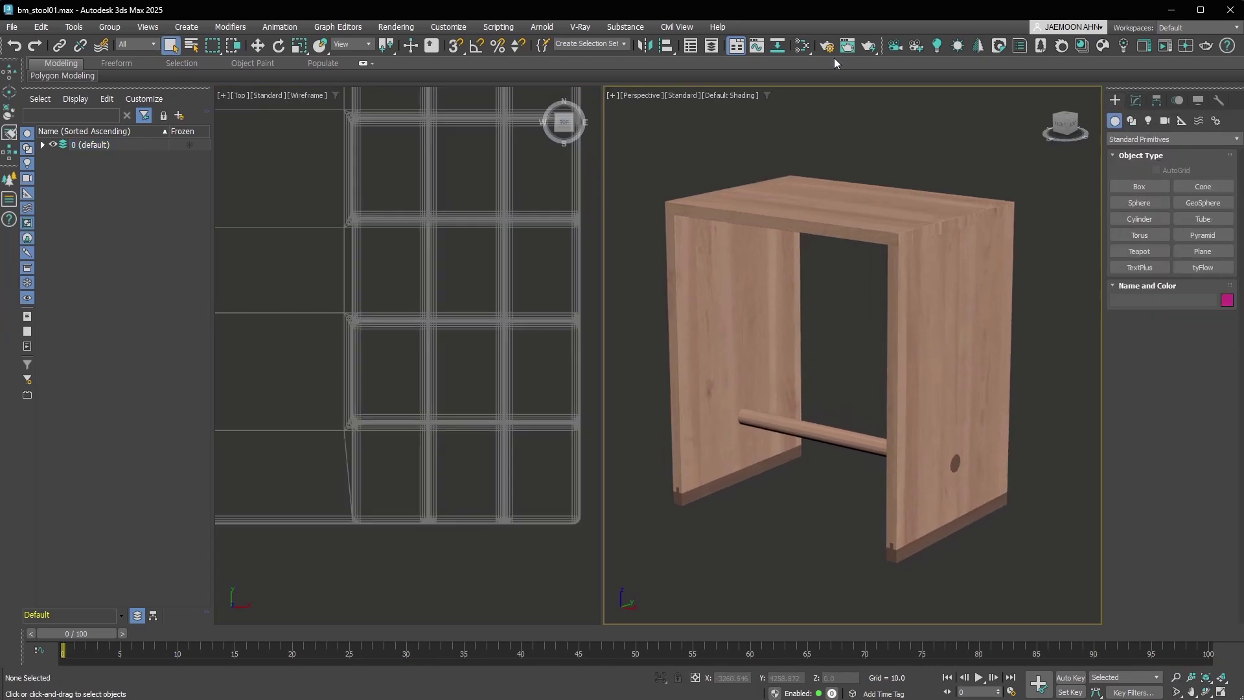
Render the stool's perspective view with Corona, and enable the LUT in the frame buffer's tone mapping
{"action": "key", "text": "F10"}
{"action": "left_click", "coordinate": [492, 339]}
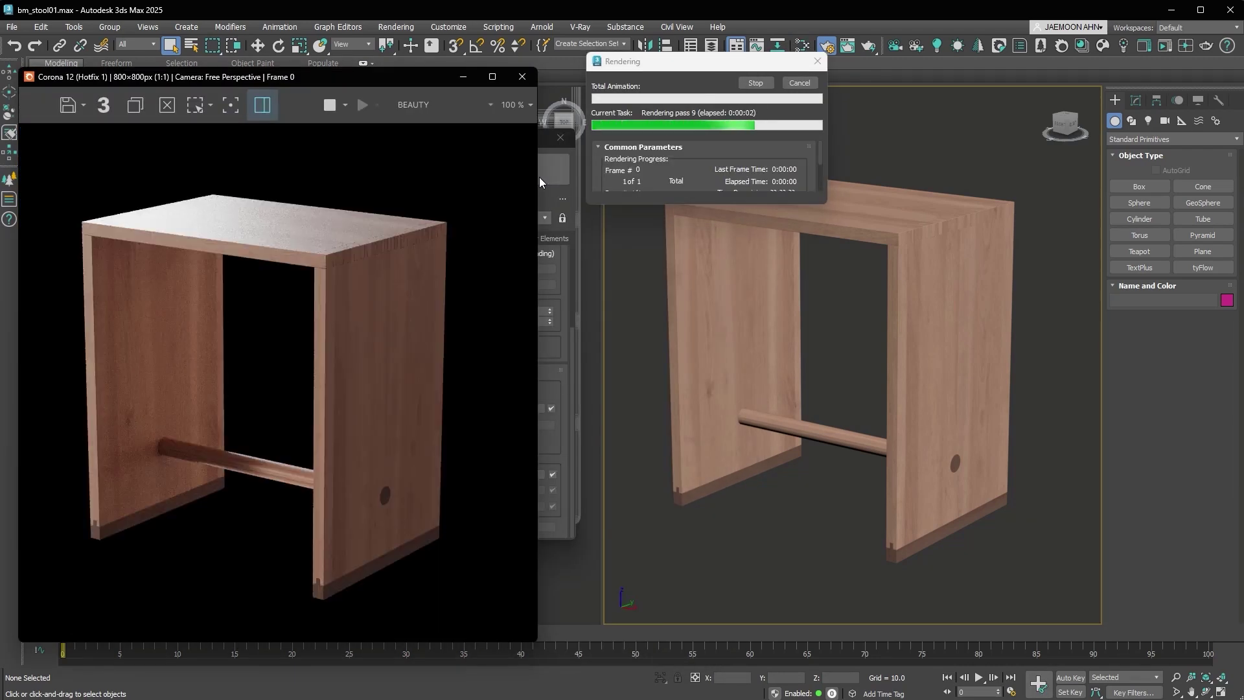
{"action": "left_click", "coordinate": [274, 110]}
{"action": "left_click", "coordinate": [586, 301]}
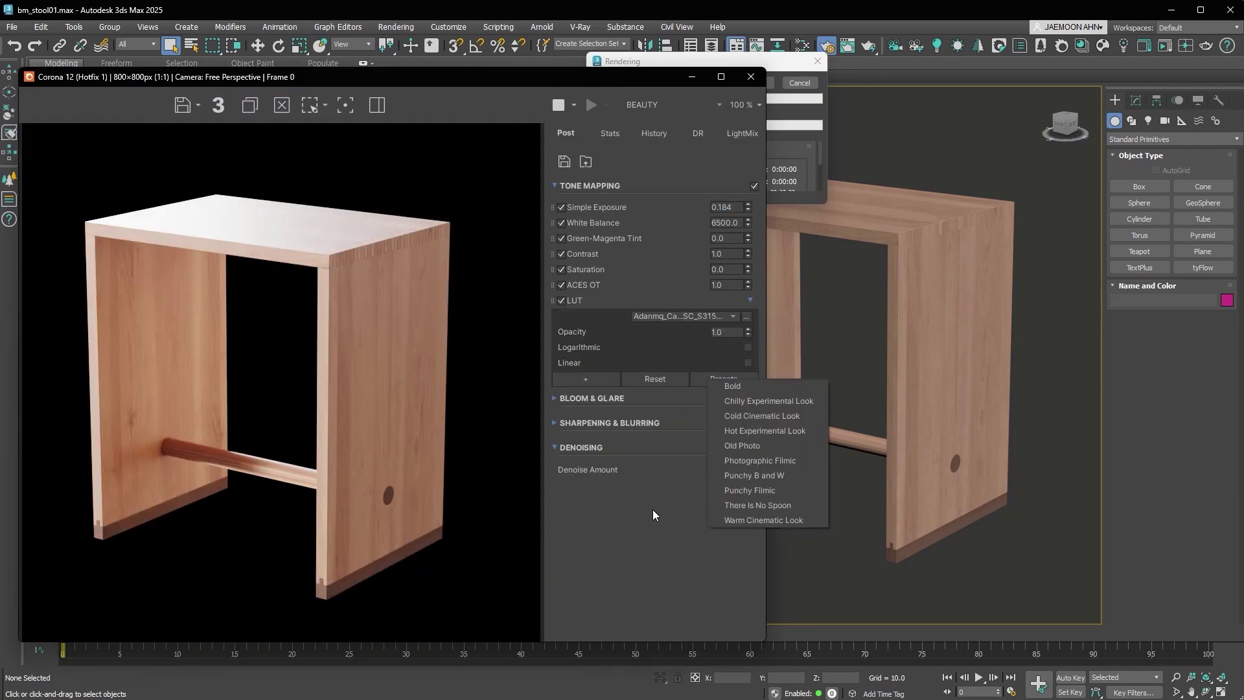
{"action": "left_click", "coordinate": [377, 104]}
{"action": "left_click", "coordinate": [757, 84]}
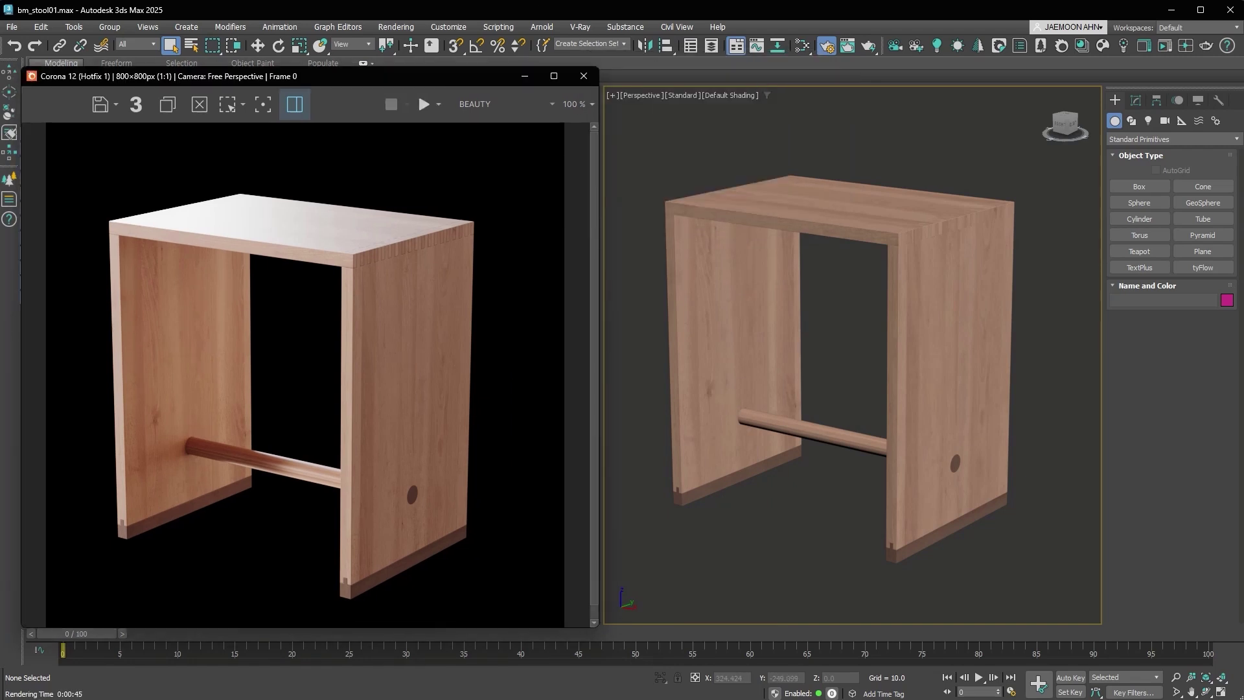